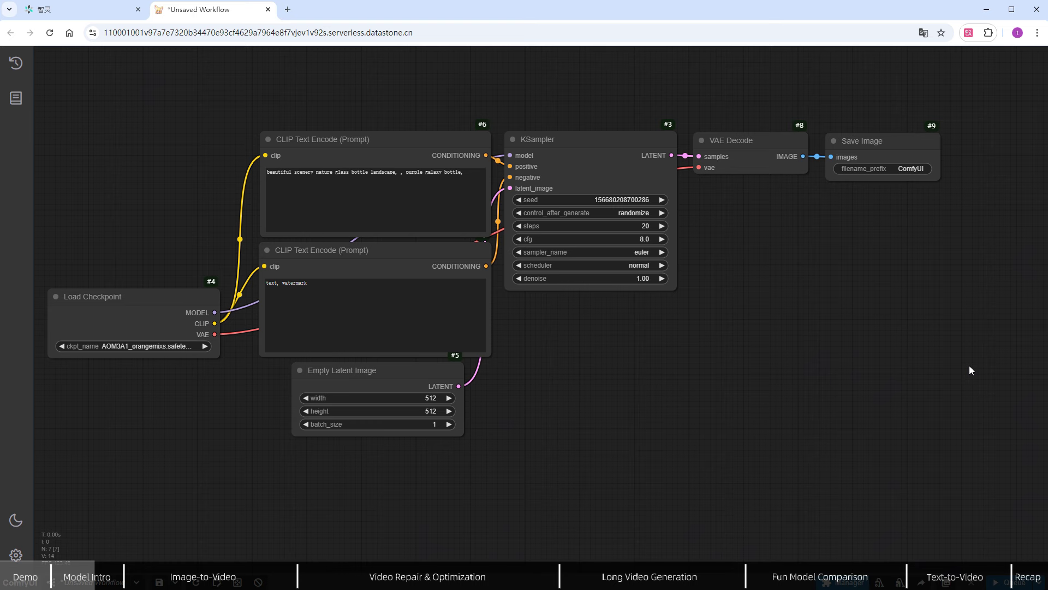
# Search the Custom Nodes Manager for 'cogvid' and open the CogVideoX Wrapper GitHub page
pyautogui.click(833, 584)
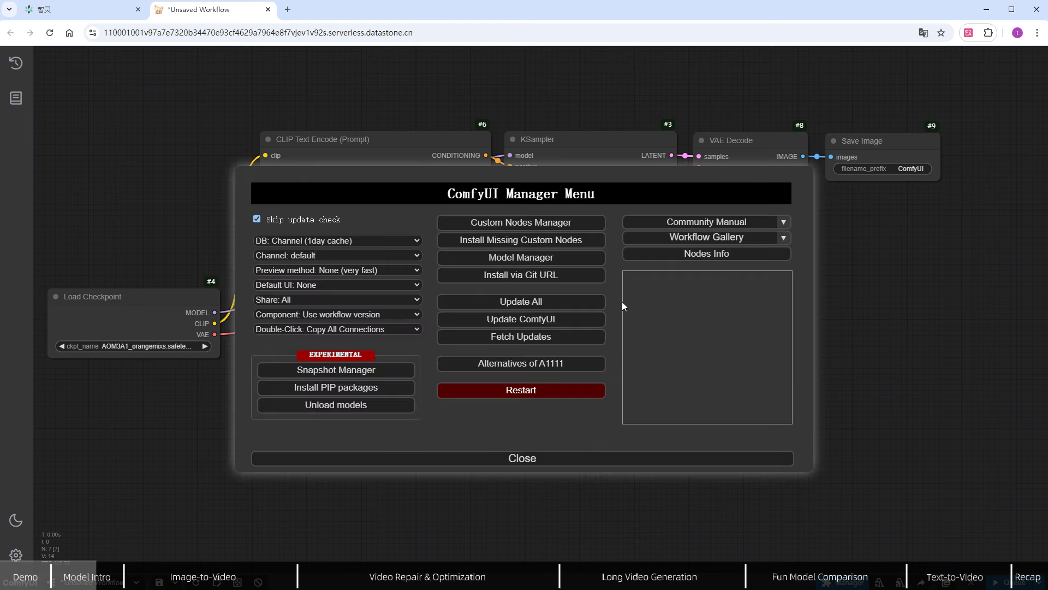
pyautogui.click(552, 222)
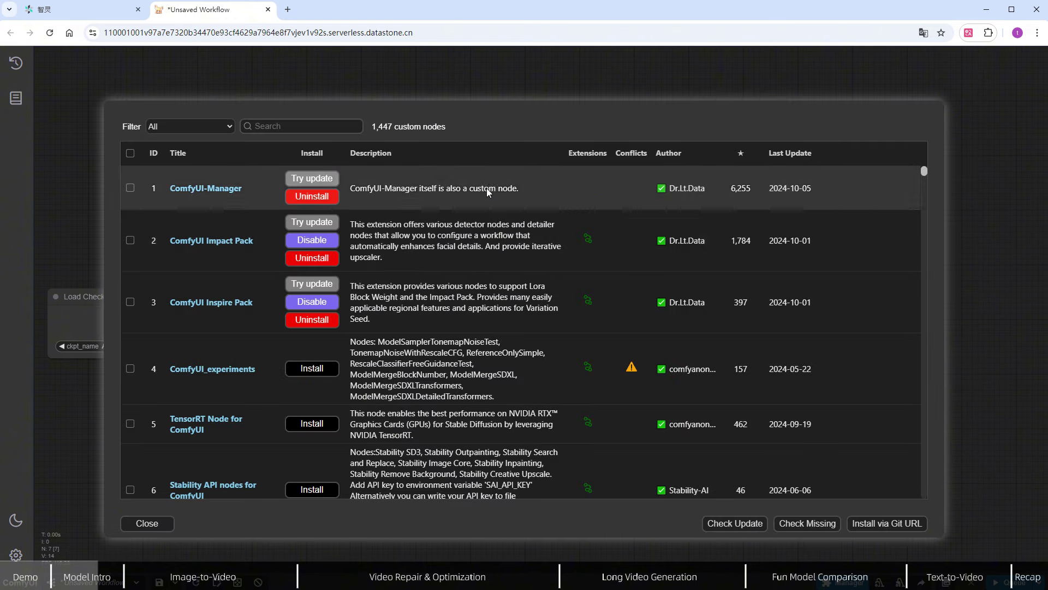
pyautogui.click(306, 126)
pyautogui.write('cog')
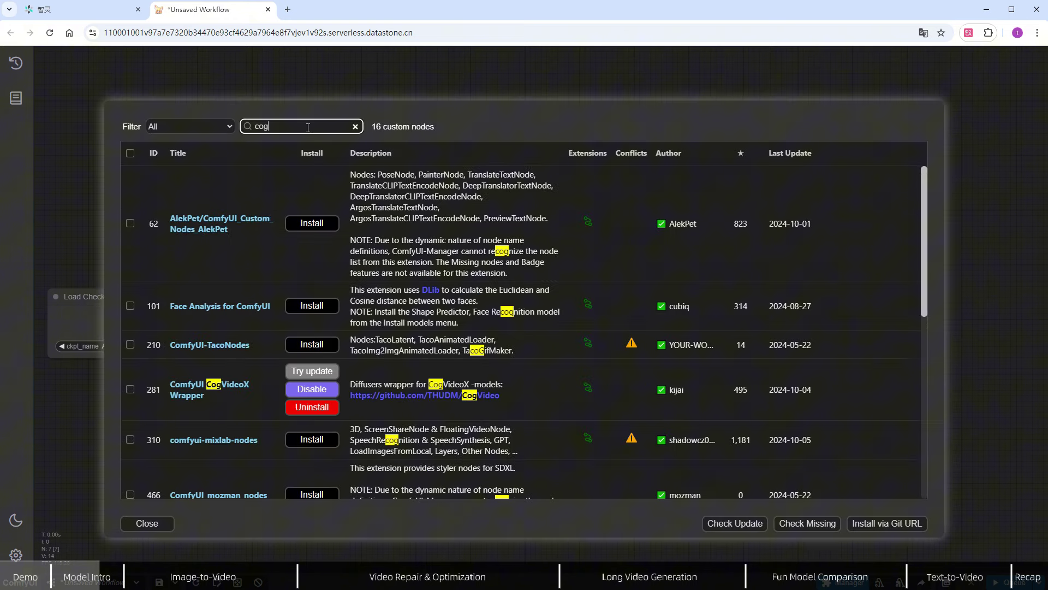
pyautogui.write('vid')
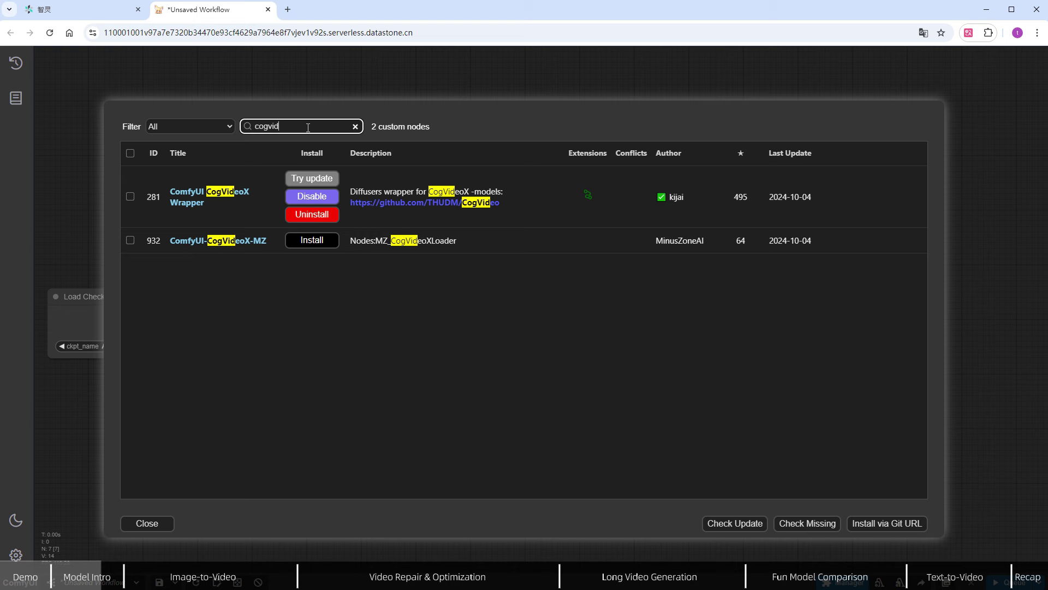
pyautogui.click(247, 198)
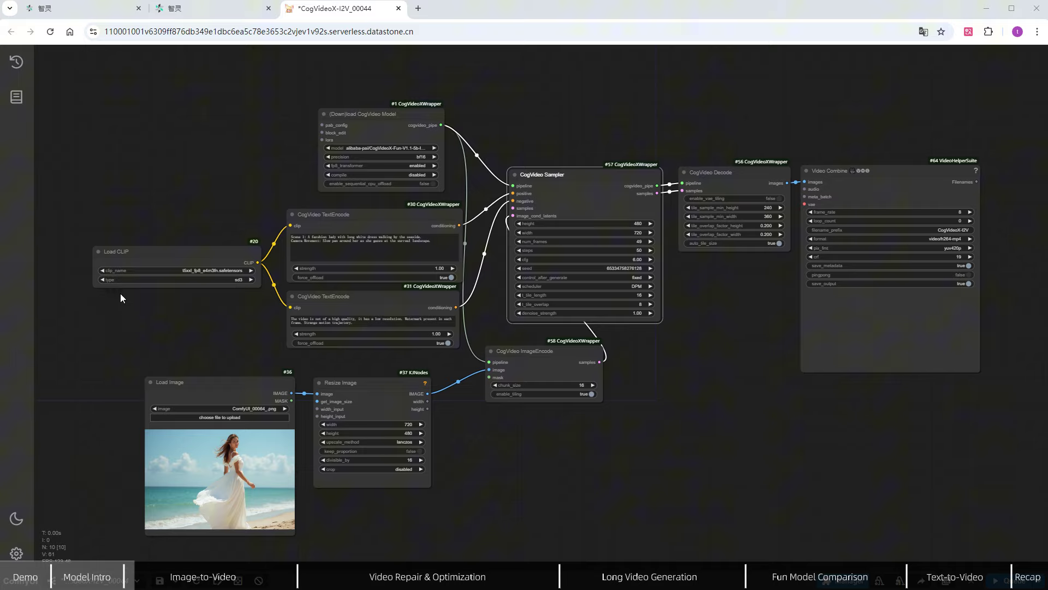
# Keep t5xxl_fp8_e4m3fn as the CLIP model file
pyautogui.scroll(7, 123, 275)
pyautogui.scroll(5, 123, 275)
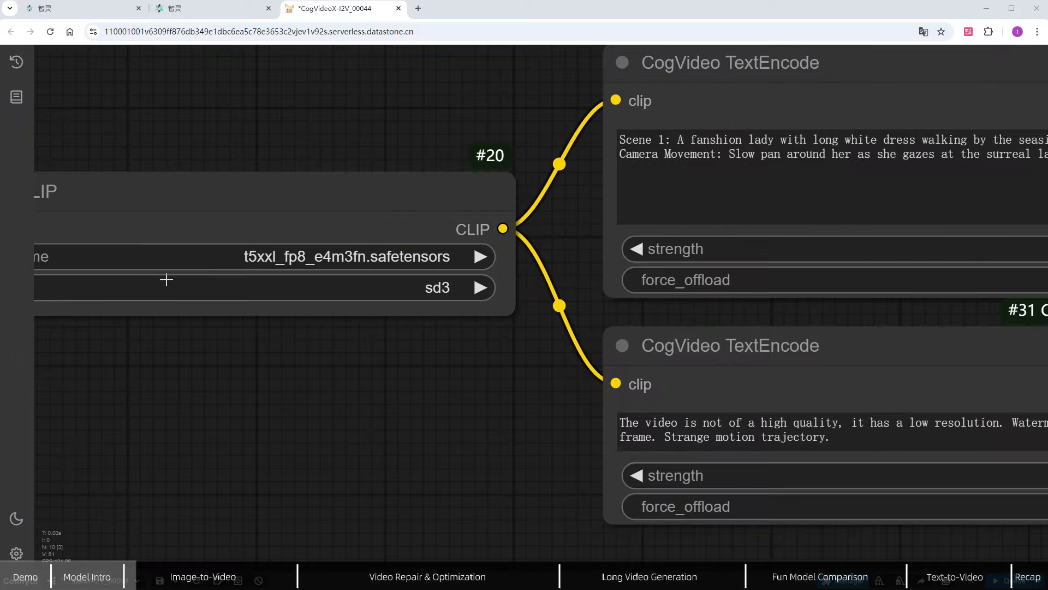
pyautogui.click(400, 256)
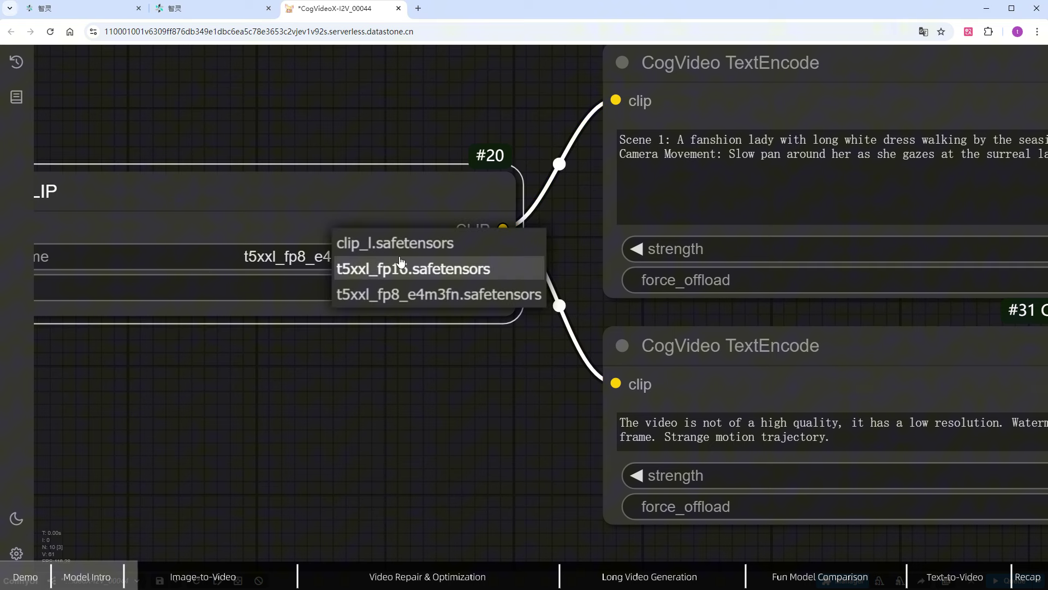
pyautogui.click(460, 298)
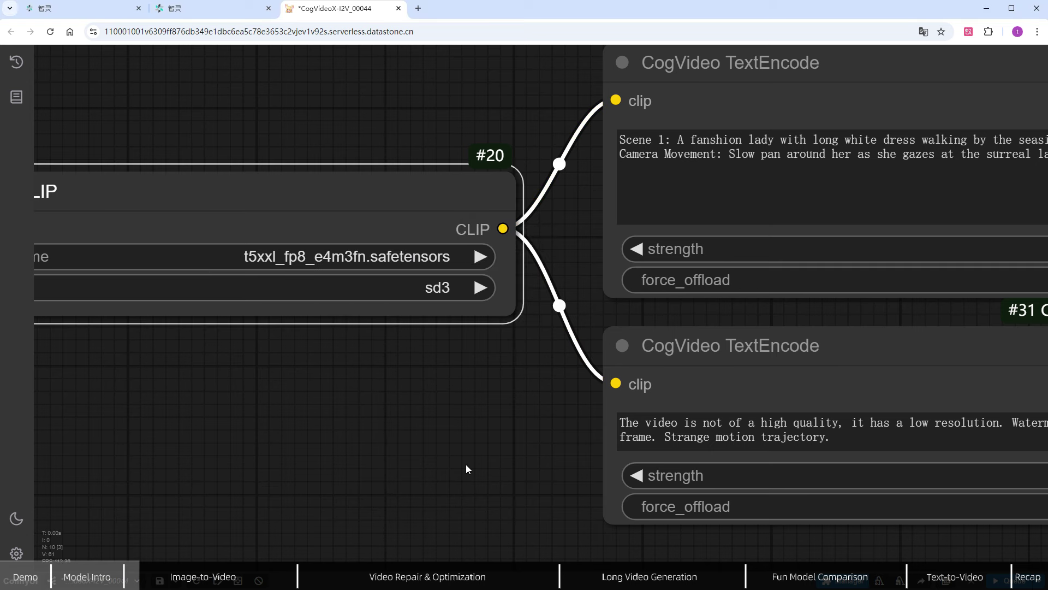
# Set the CogVideo loader to THUDM/CogVideoX-5b-I2V with bf16, fp8_transformer enabled, compile disabled
pyautogui.moveTo(546, 98); pyautogui.dragTo(11, 556)
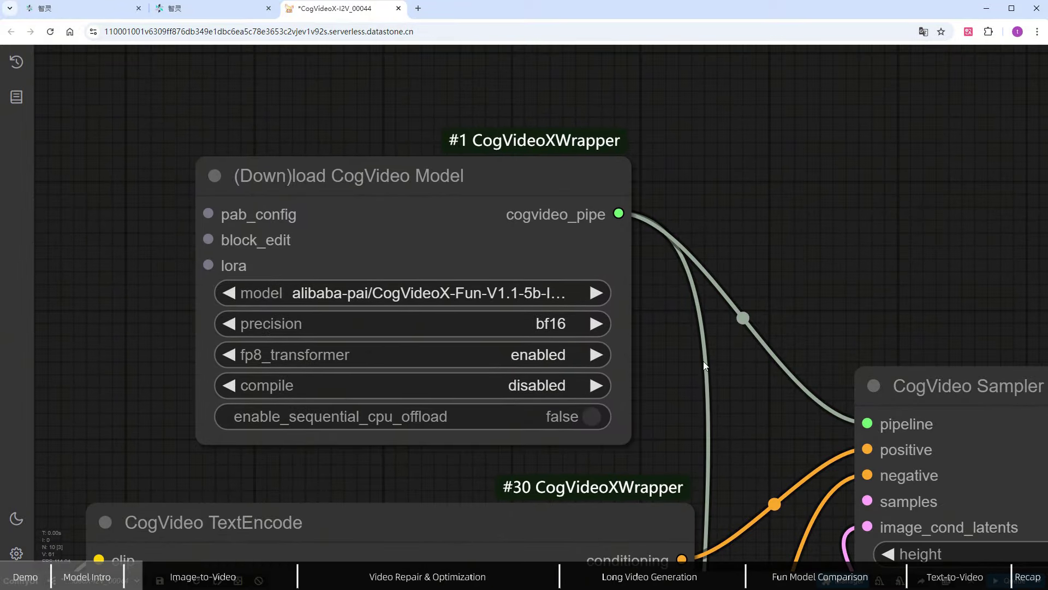
pyautogui.click(510, 295)
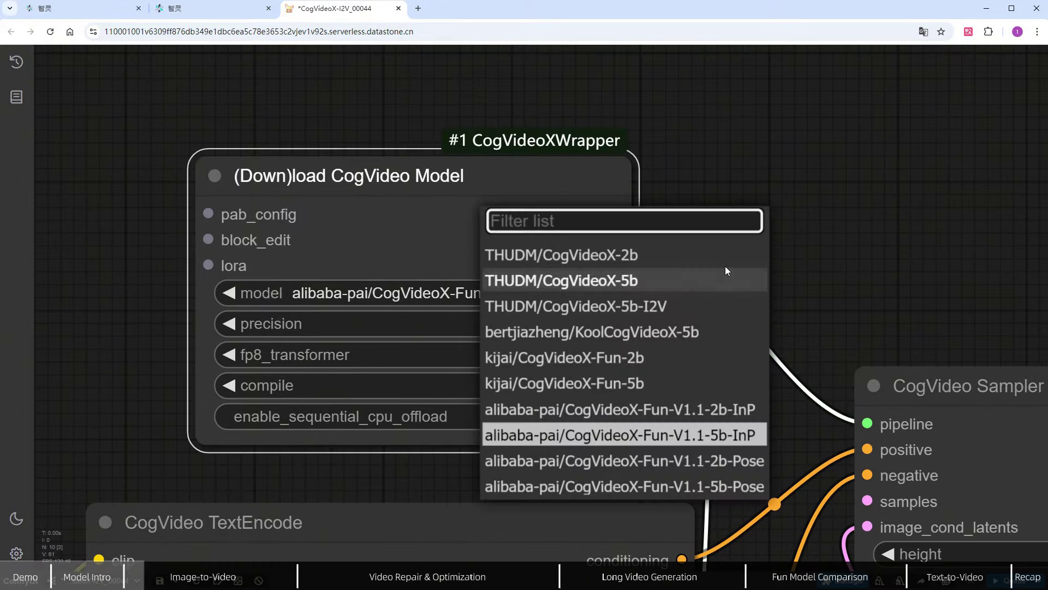
pyautogui.click(725, 305)
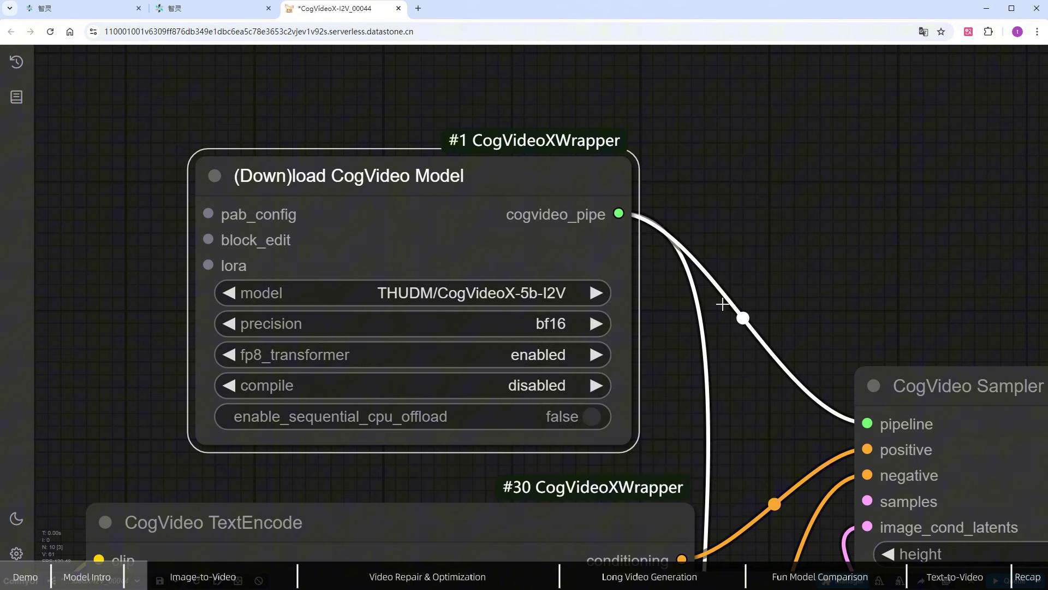
pyautogui.click(551, 325)
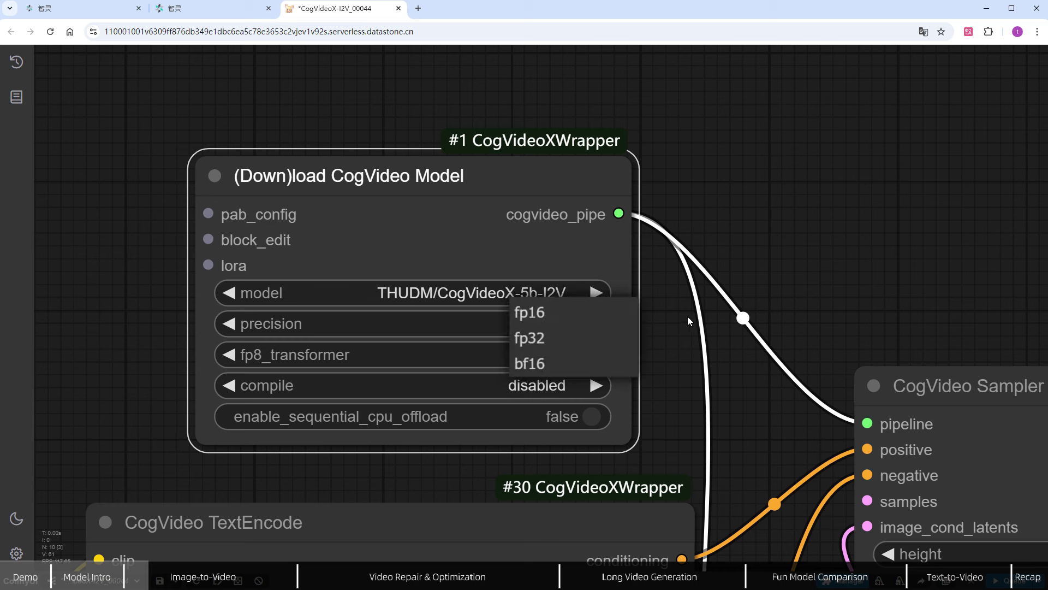
pyautogui.click(561, 371)
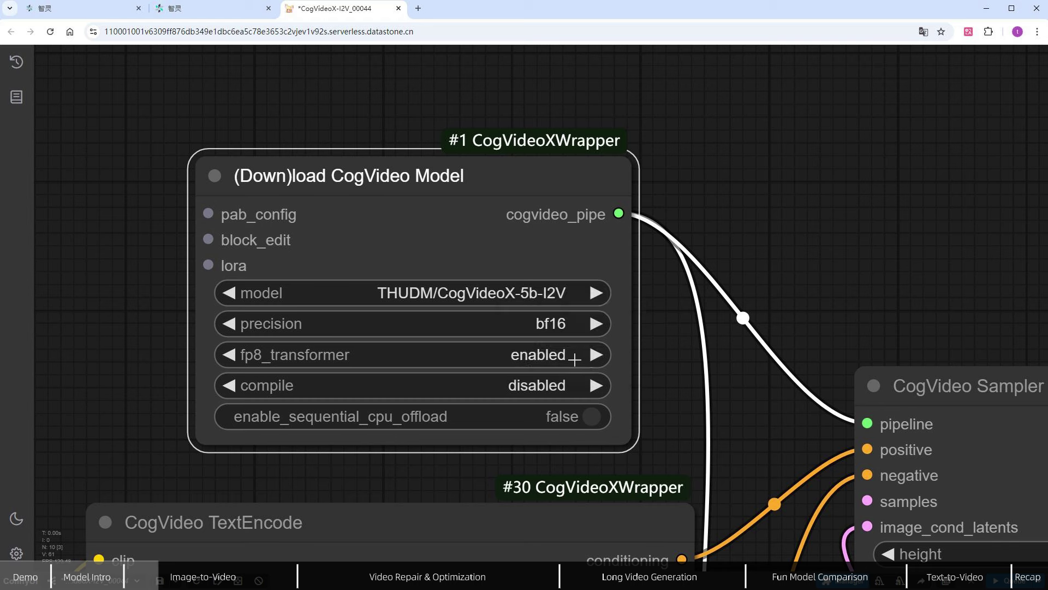
pyautogui.click(572, 355)
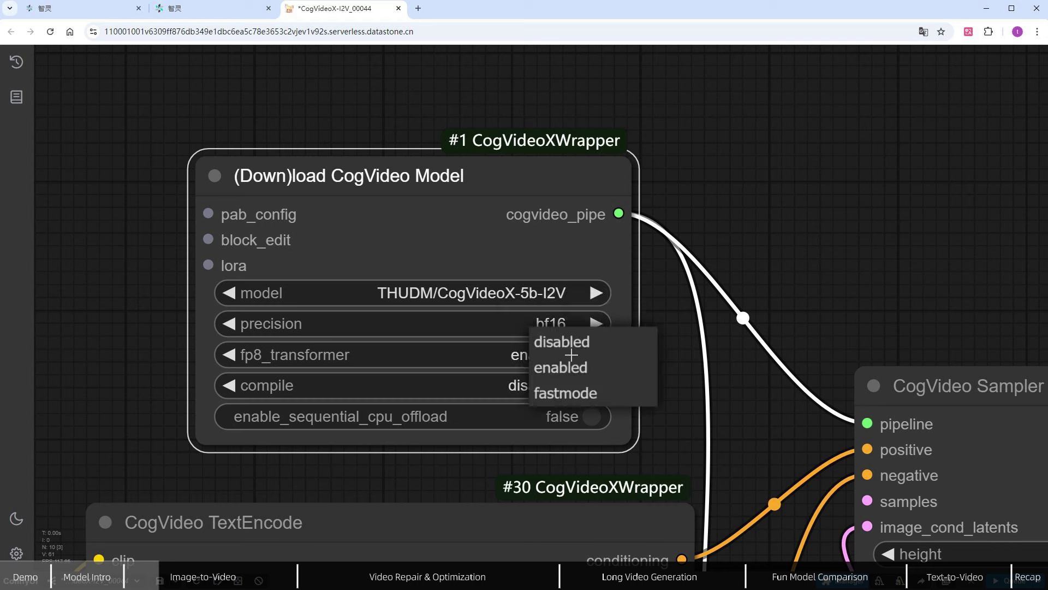
pyautogui.click(619, 367)
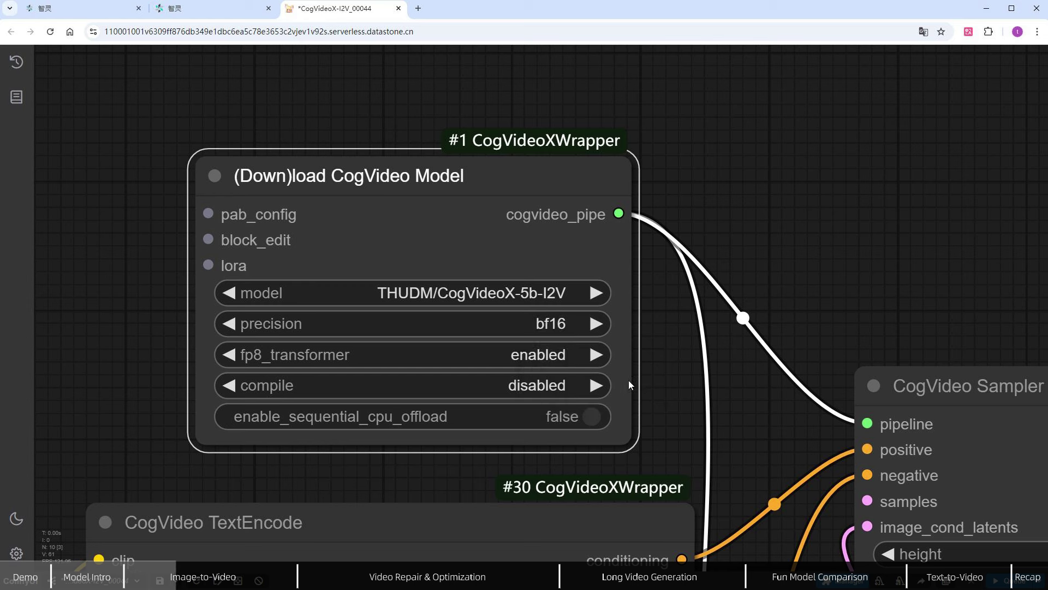
pyautogui.click(557, 386)
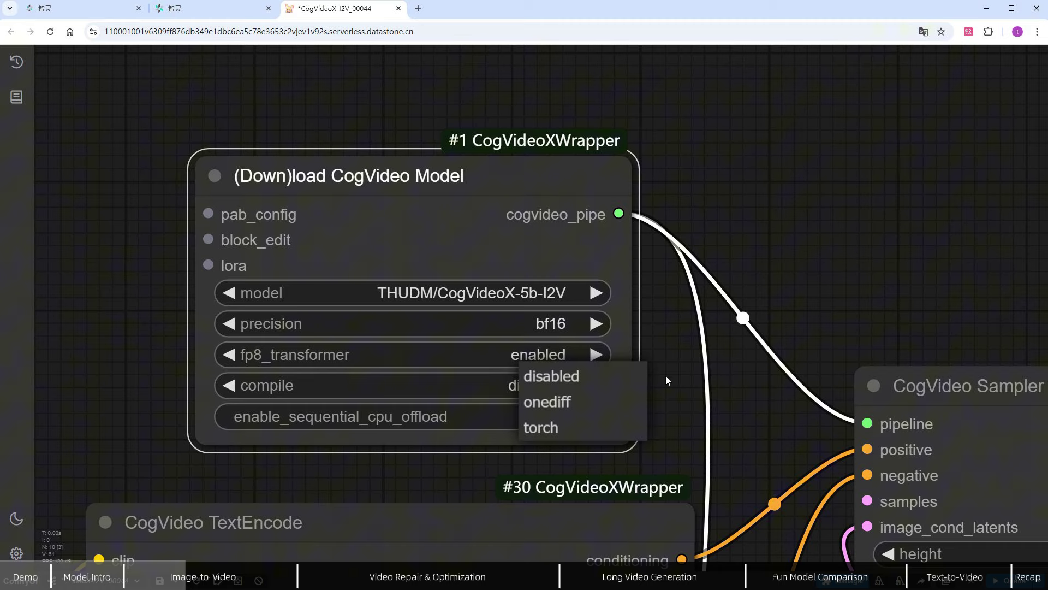
pyautogui.click(634, 376)
pyautogui.moveTo(768, 493); pyautogui.dragTo(818, 153)
pyautogui.moveTo(805, 457); pyautogui.dragTo(867, 353)
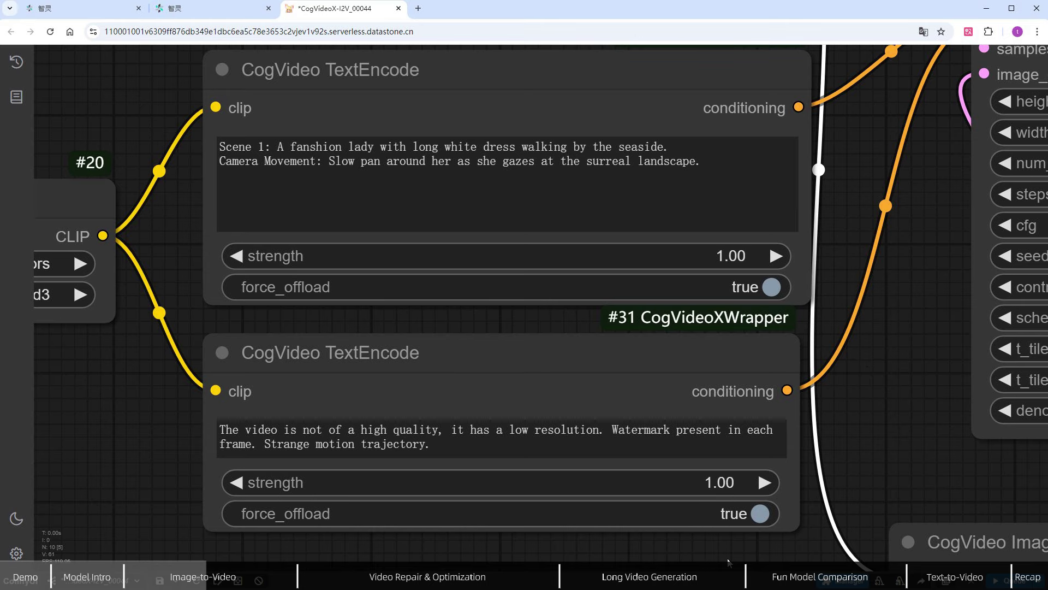
pyautogui.moveTo(730, 557); pyautogui.dragTo(1045, 35)
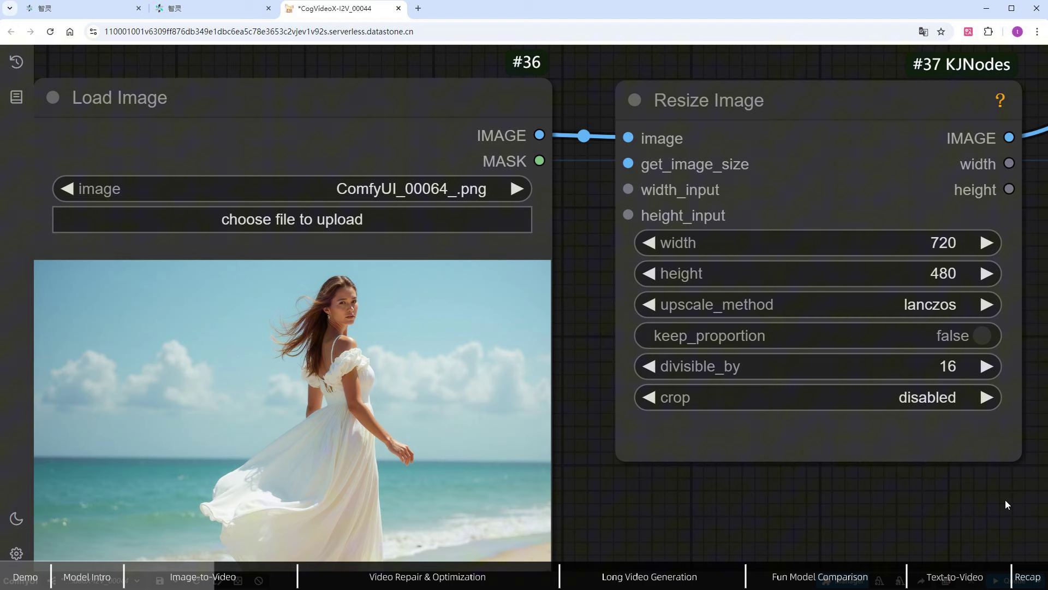
pyautogui.moveTo(928, 327); pyautogui.dragTo(129, 535)
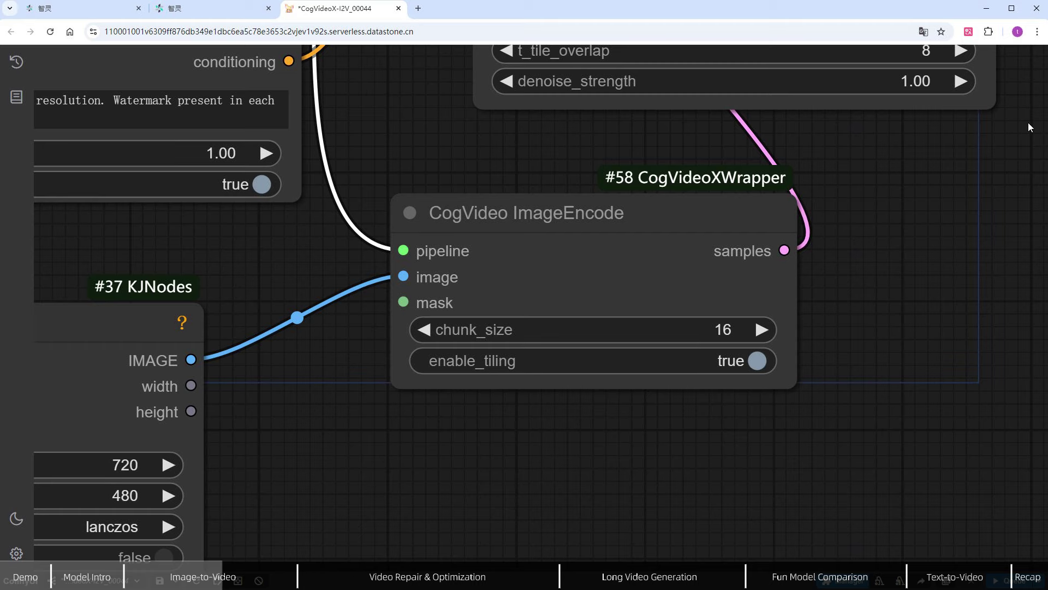
pyautogui.moveTo(1029, 87); pyautogui.dragTo(697, 529)
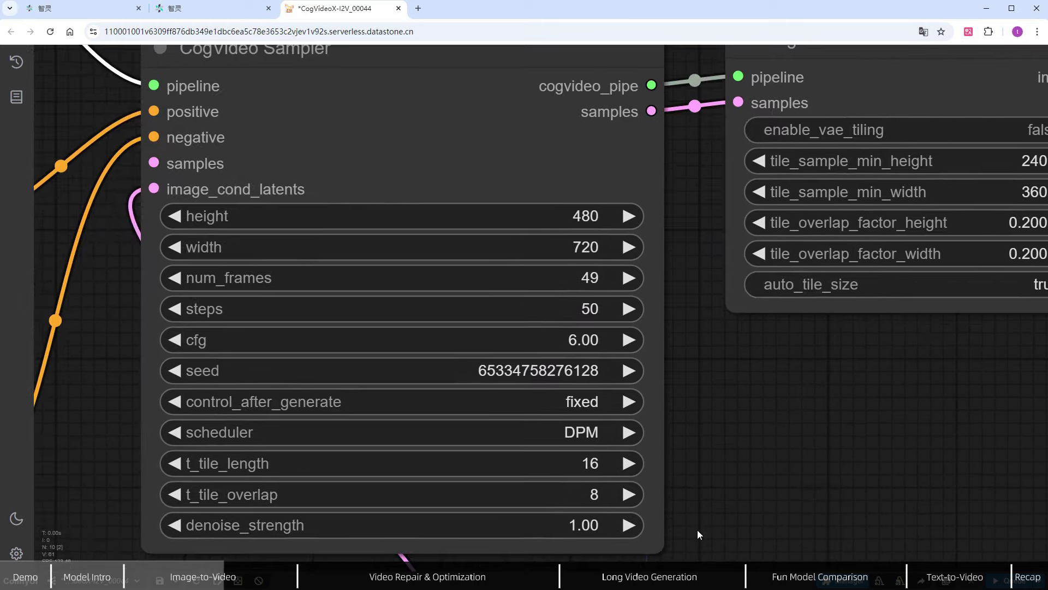
pyautogui.scroll(-1, 697, 530)
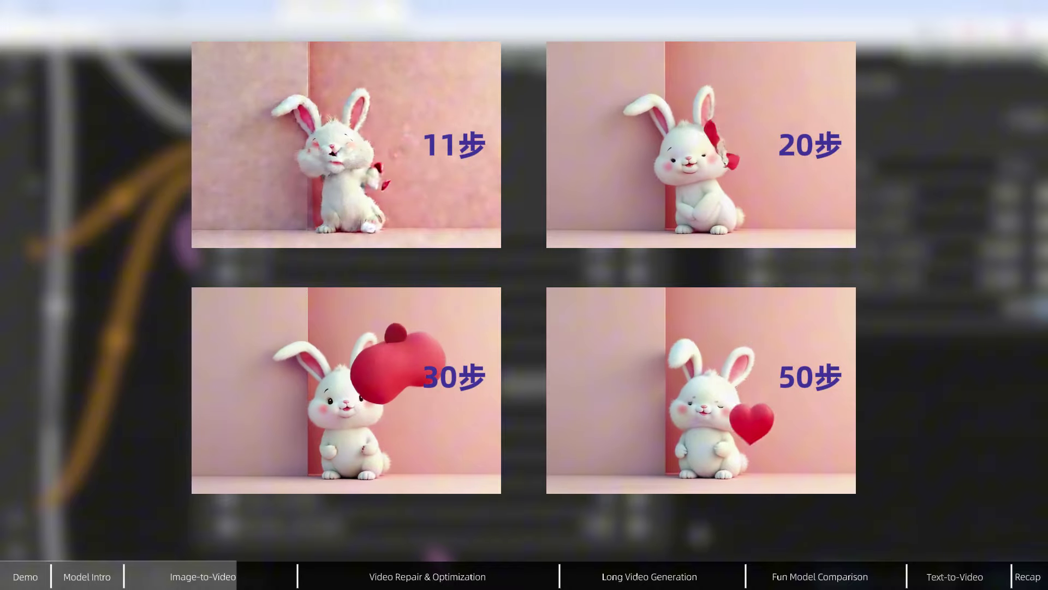
pyautogui.scroll(-2, 590, 379)
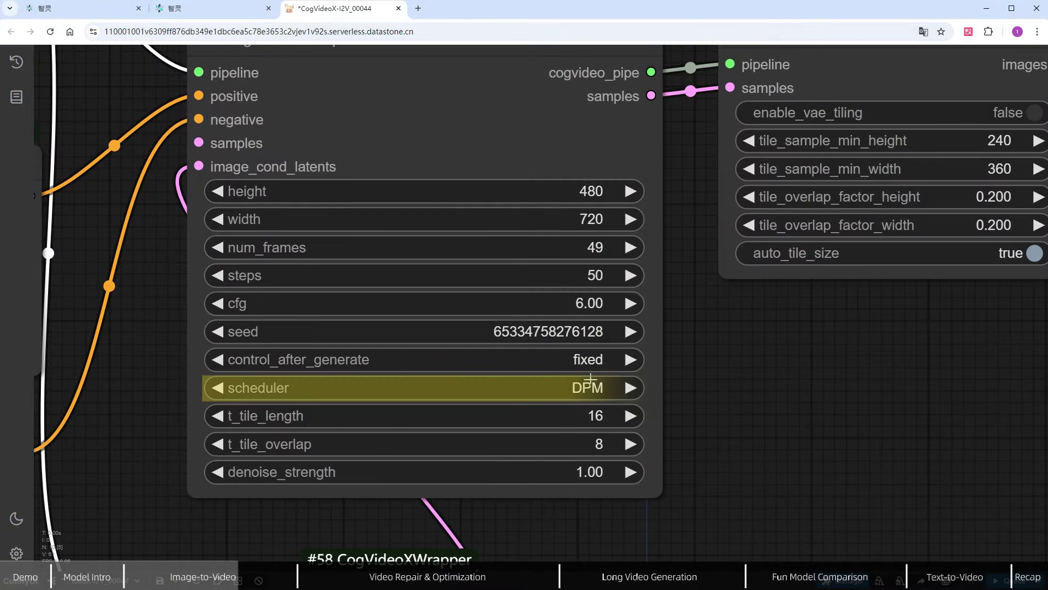
pyautogui.click(589, 385)
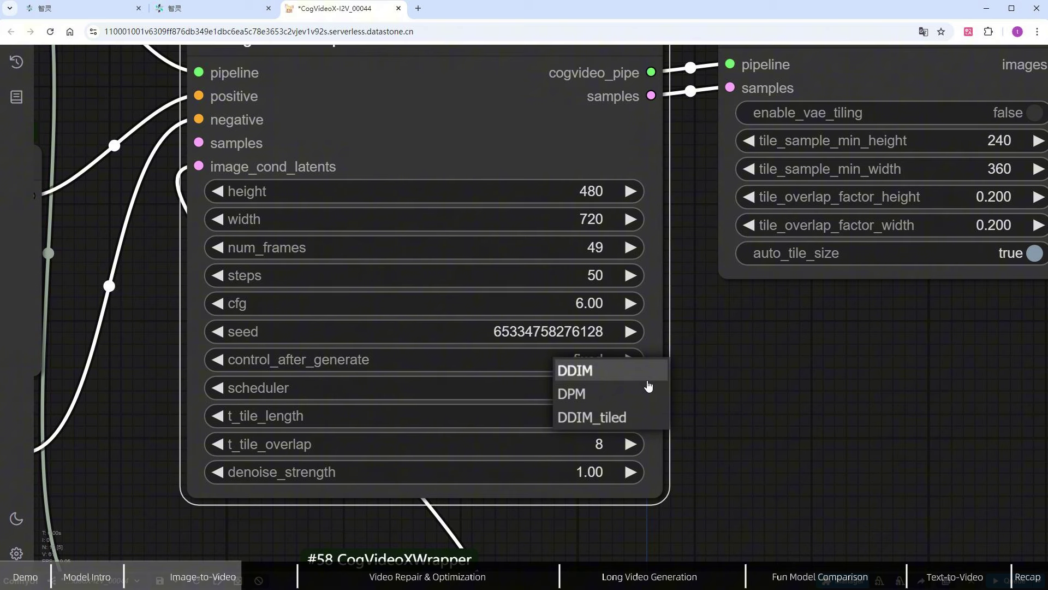
pyautogui.click(648, 394)
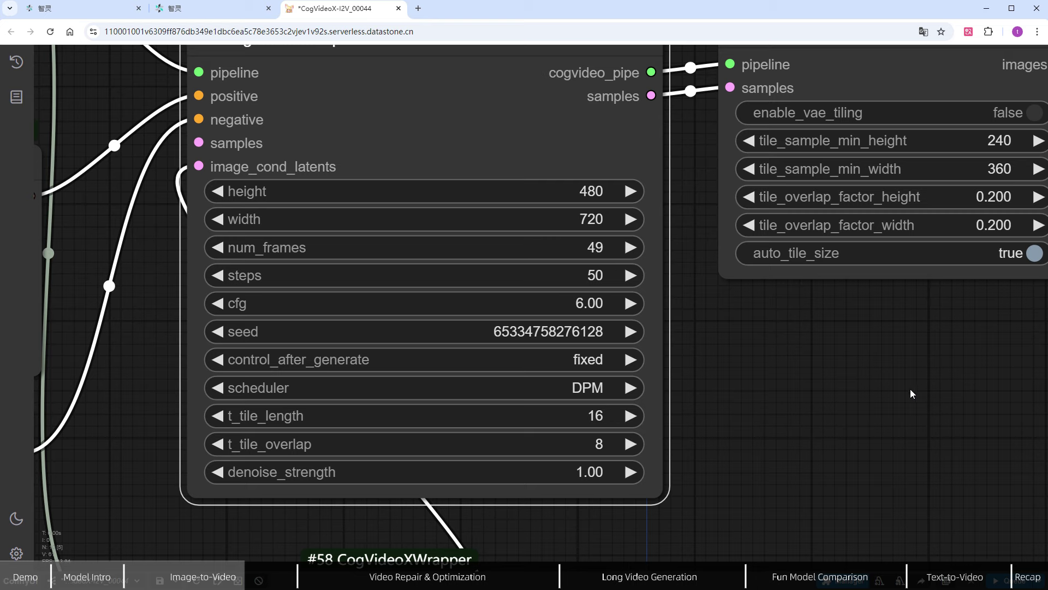
# Frame the whole CogVideo workflow, Decode through Video Combine, while the beach clip renders
pyautogui.moveTo(937, 375); pyautogui.dragTo(264, 461)
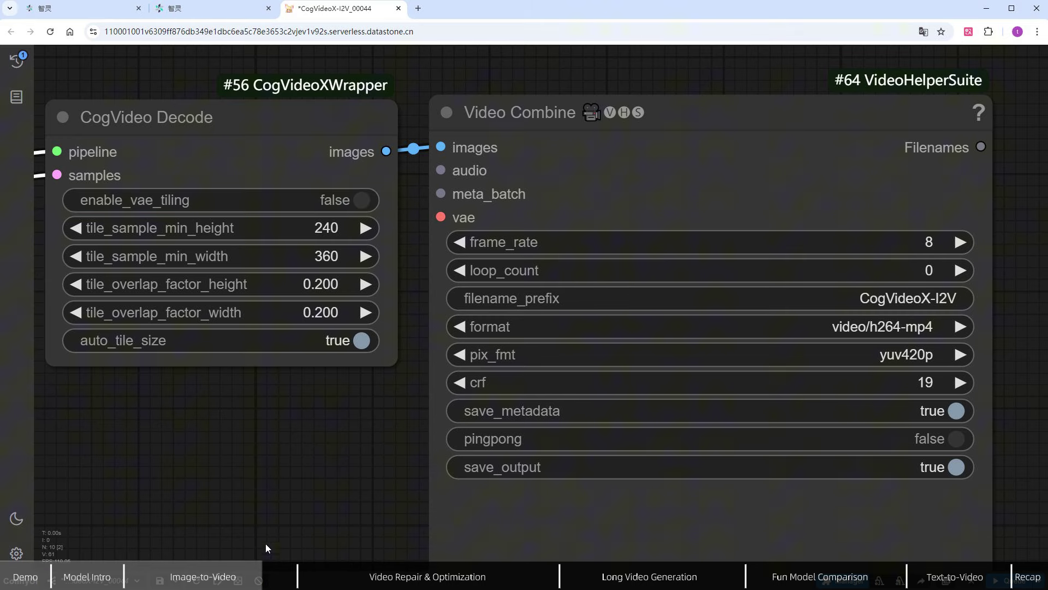
pyautogui.scroll(-8, 274, 513)
pyautogui.moveTo(265, 520); pyautogui.dragTo(732, 349)
pyautogui.press('.')
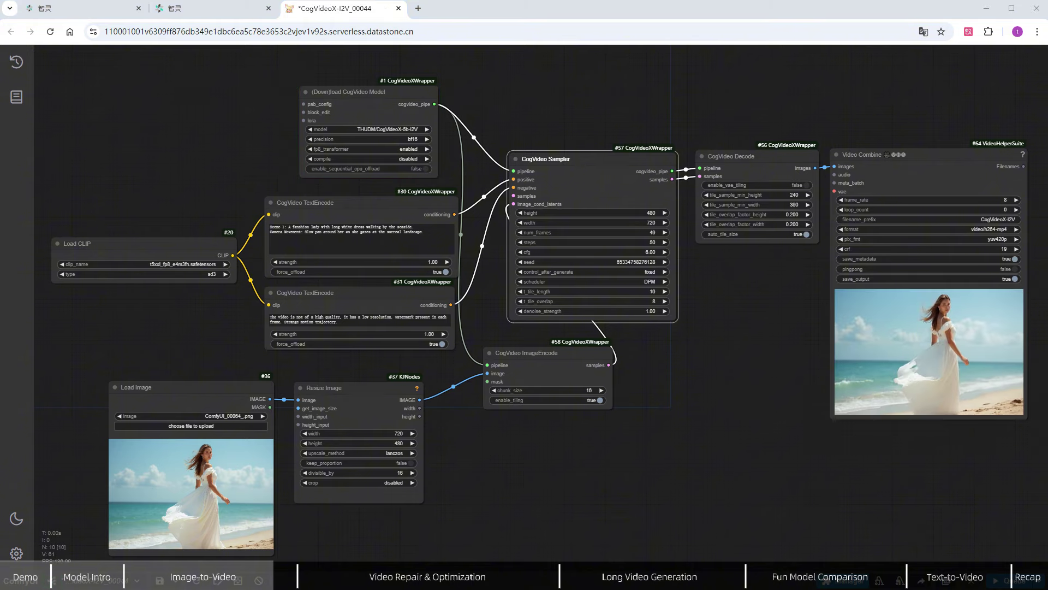
pyautogui.scroll(12, 1039, 354)
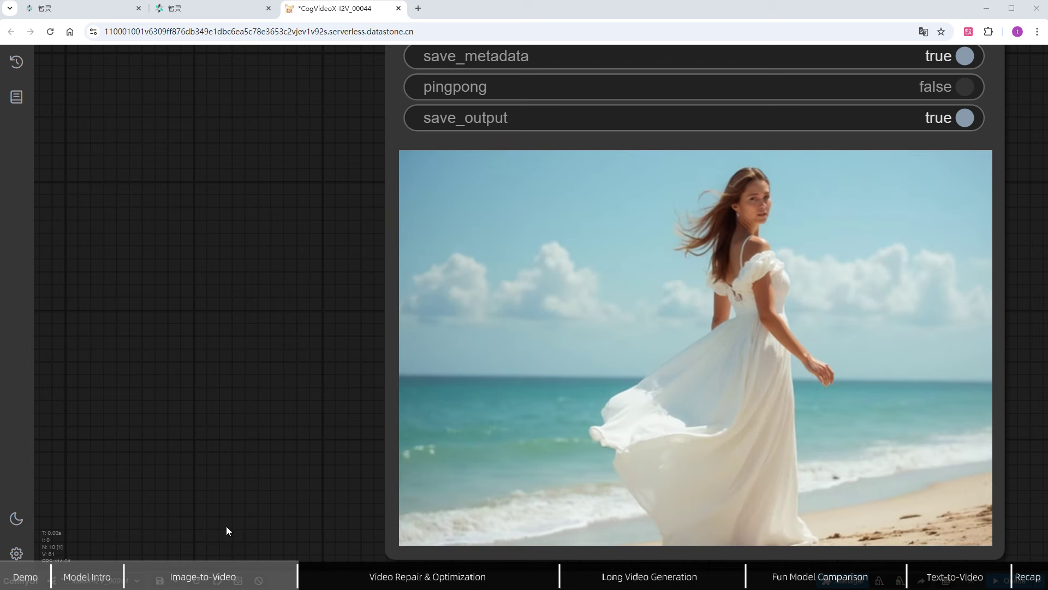
pyautogui.scroll(-12, 232, 501)
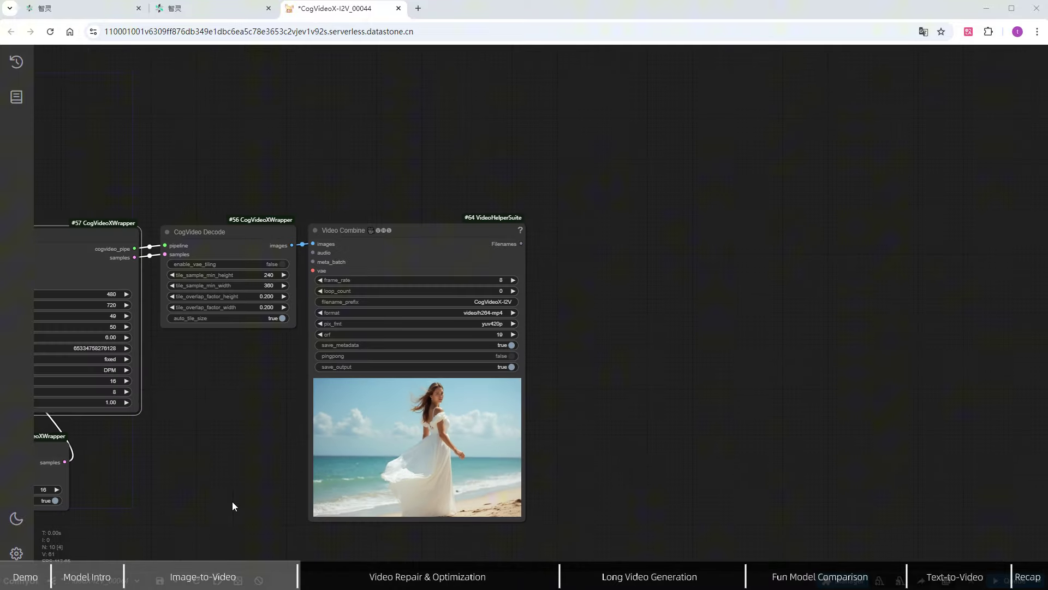
# Add Image Upscale With Model Batched fed by a Load Upscale Model set to 1xDeJPG_realplksr_otf.pth
pyautogui.moveTo(224, 516); pyautogui.dragTo(539, 314)
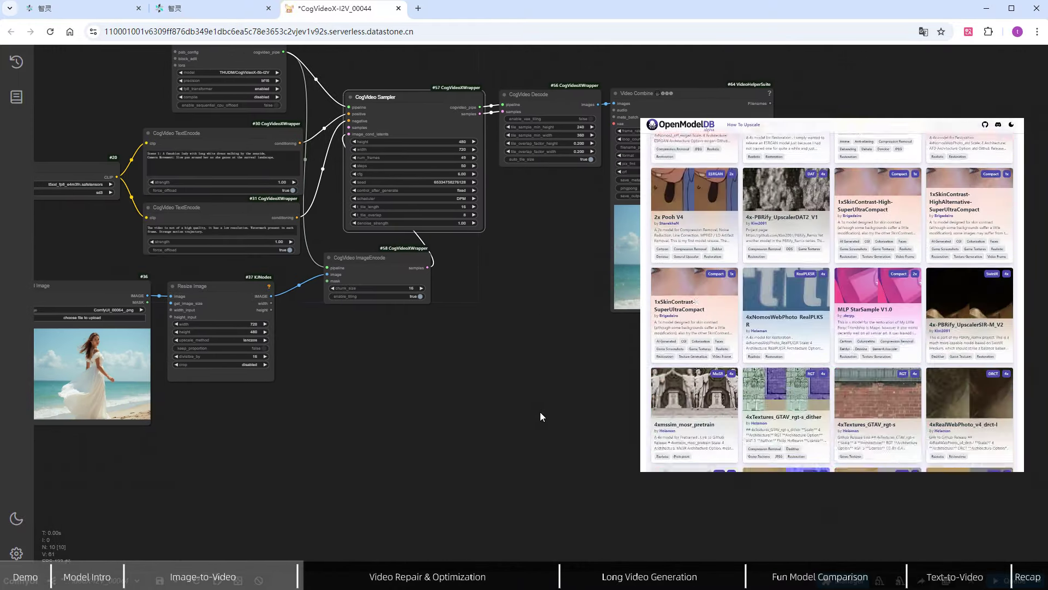
pyautogui.moveTo(548, 424); pyautogui.dragTo(522, 345)
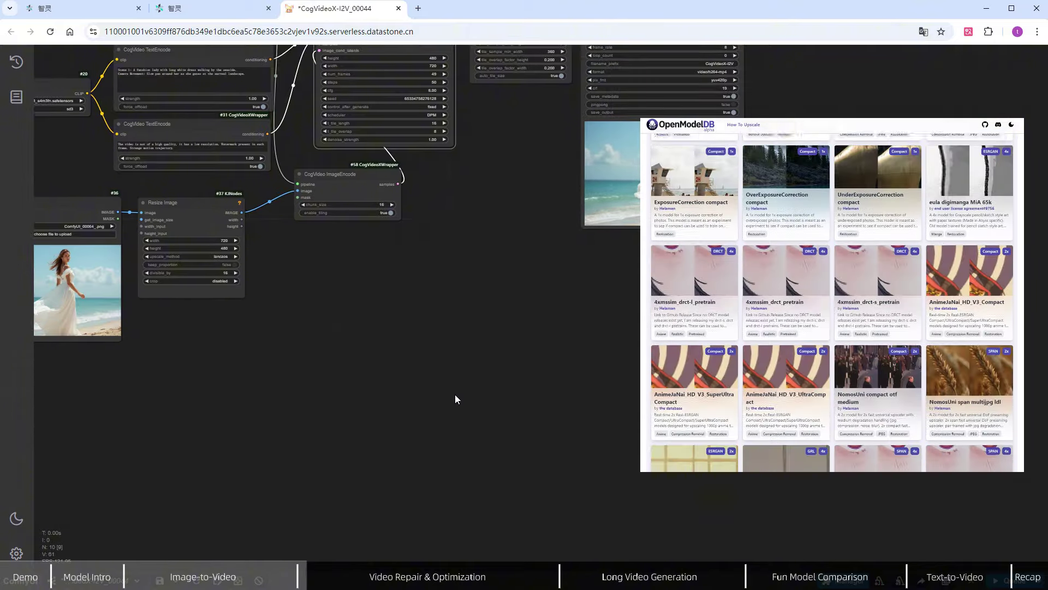
pyautogui.scroll(5, 454, 394)
pyautogui.doubleClick(400, 204)
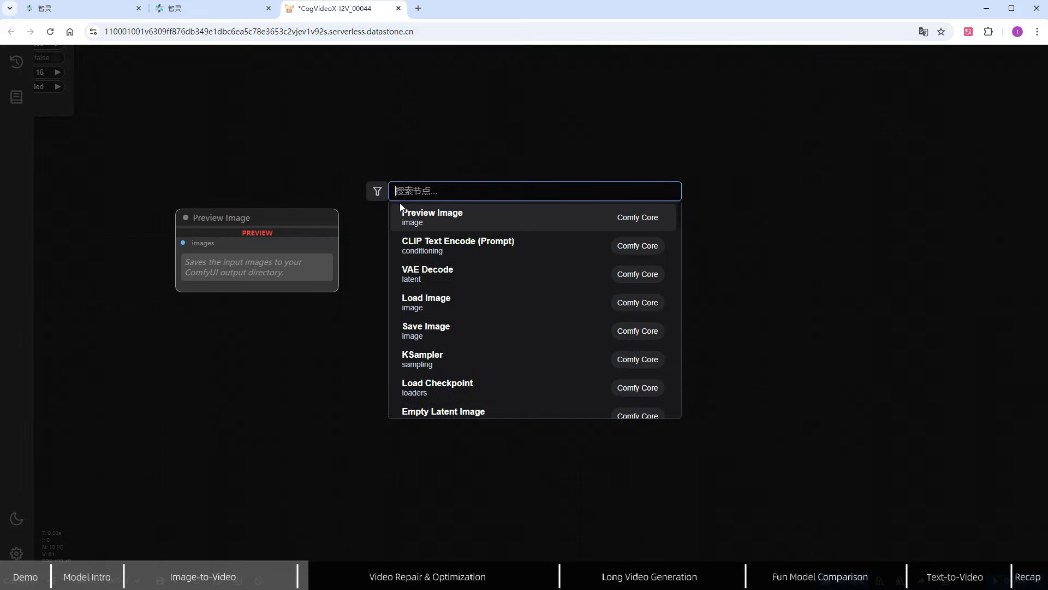
pyautogui.write('image up')
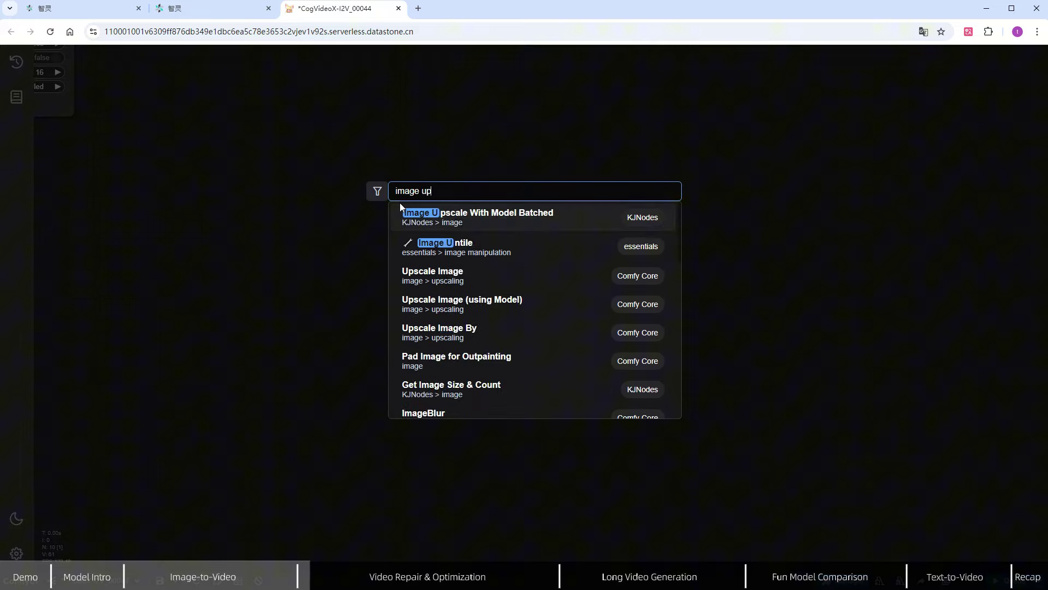
pyautogui.click(519, 213)
pyautogui.moveTo(405, 211); pyautogui.dragTo(240, 184)
pyautogui.click(261, 233)
pyautogui.moveTo(360, 186); pyautogui.dragTo(259, 176)
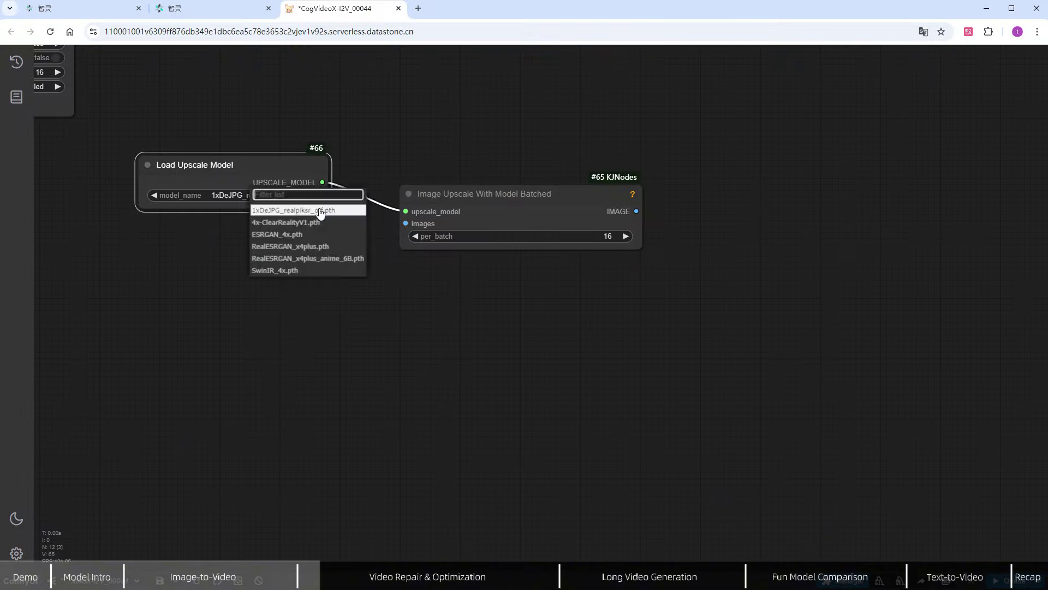
pyautogui.click(284, 207)
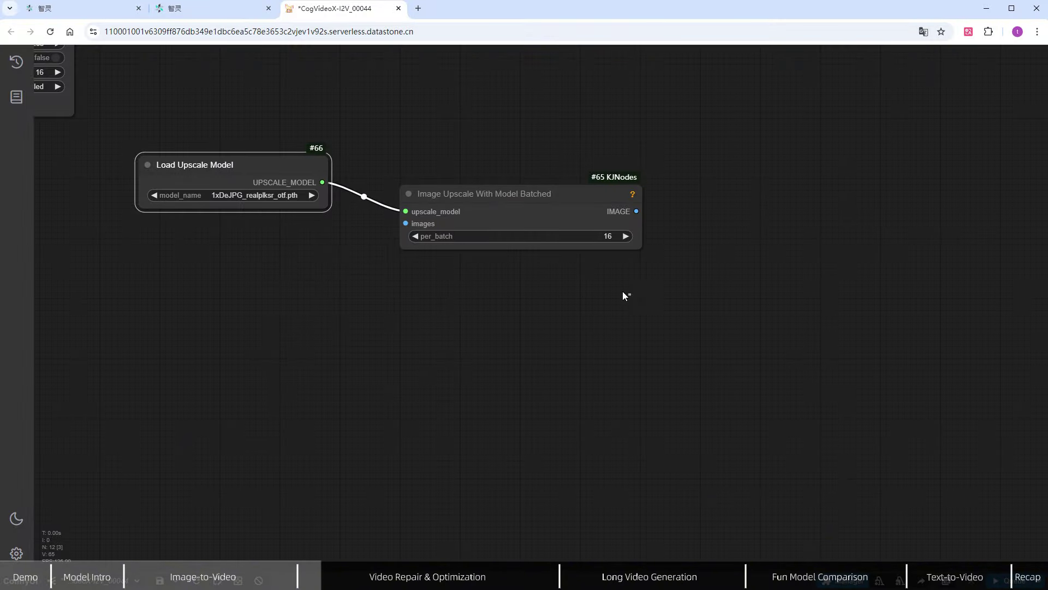
# Duplicate the two upscale nodes and place the copy to the right of the first pair
pyautogui.moveTo(597, 285); pyautogui.dragTo(208, 128)
pyautogui.moveTo(407, 193); pyautogui.dragTo(372, 192)
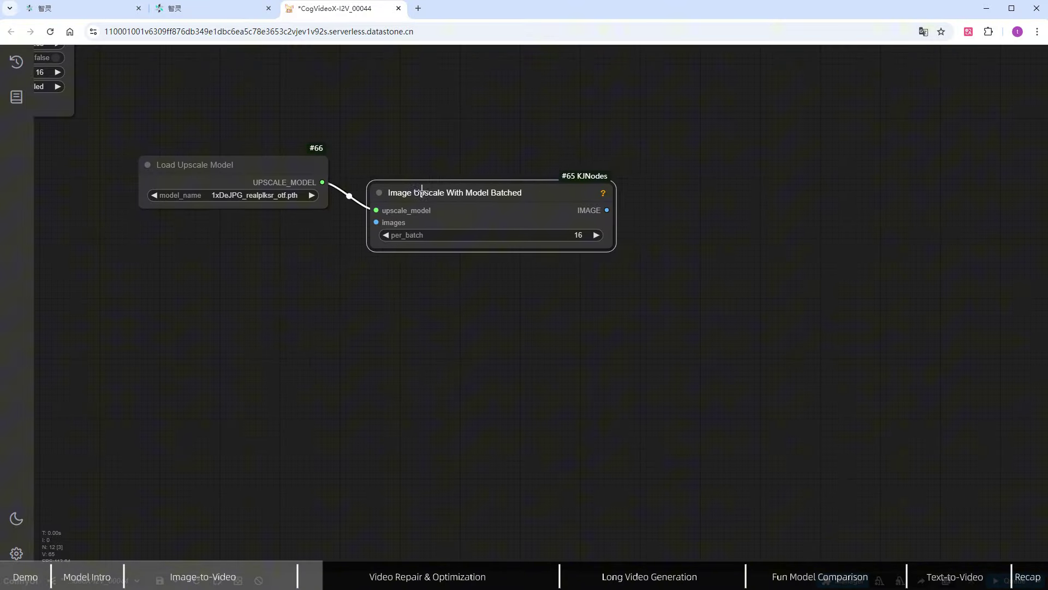
pyautogui.moveTo(543, 274); pyautogui.dragTo(162, 141)
pyautogui.hotkey('ctrl', 'c')
pyautogui.hotkey('ctrl', 'v')
pyautogui.moveTo(774, 244); pyautogui.dragTo(771, 126)
pyautogui.moveTo(952, 237); pyautogui.dragTo(861, 236)
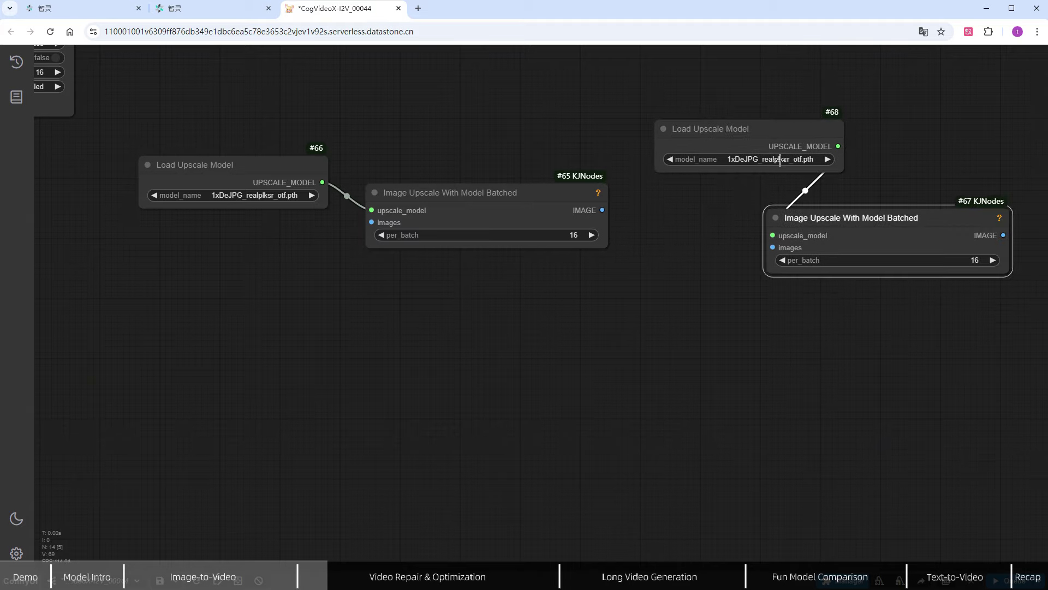
# Set the copy to 4x-ClearRealityV1.pth with per_batch 8 and chain it after the first upscaler
pyautogui.click(780, 159)
pyautogui.click(844, 185)
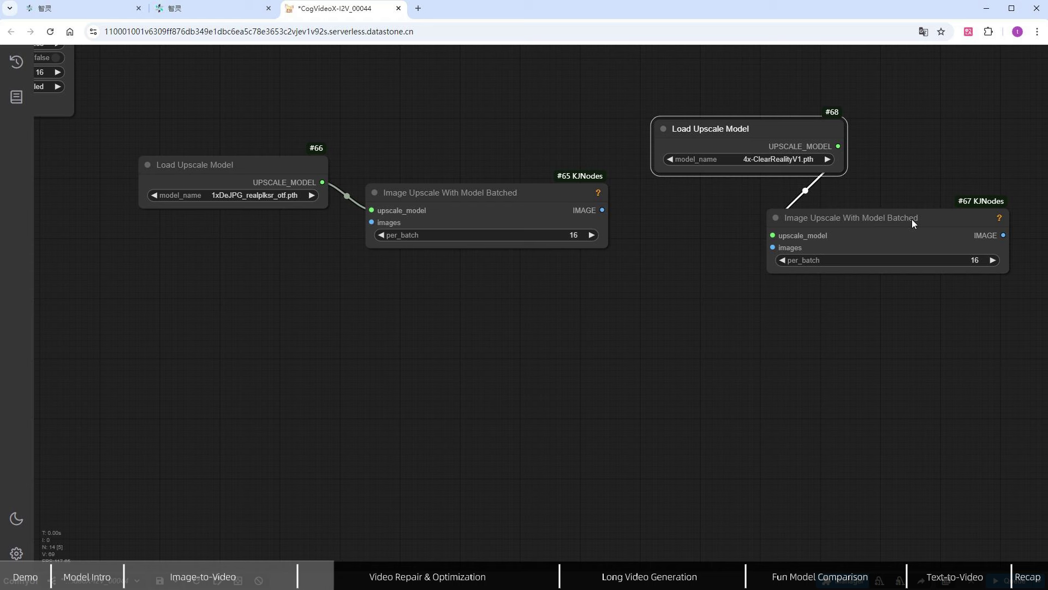
pyautogui.click(968, 260)
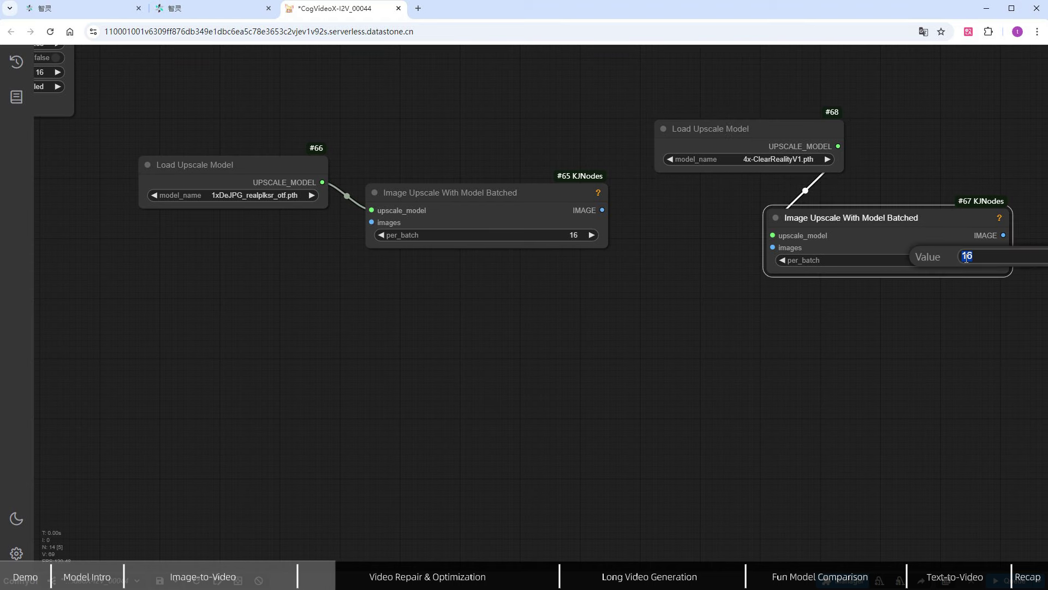
pyautogui.press('Return')
pyautogui.moveTo(543, 208); pyautogui.dragTo(772, 248)
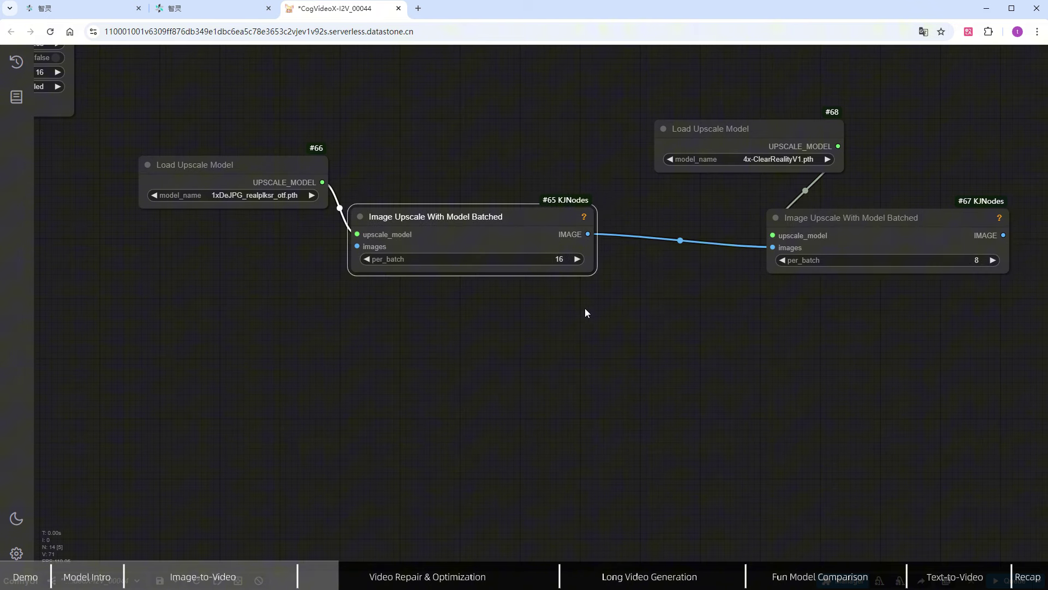
pyautogui.scroll(-5, 585, 308)
pyautogui.scroll(3, 531, 182)
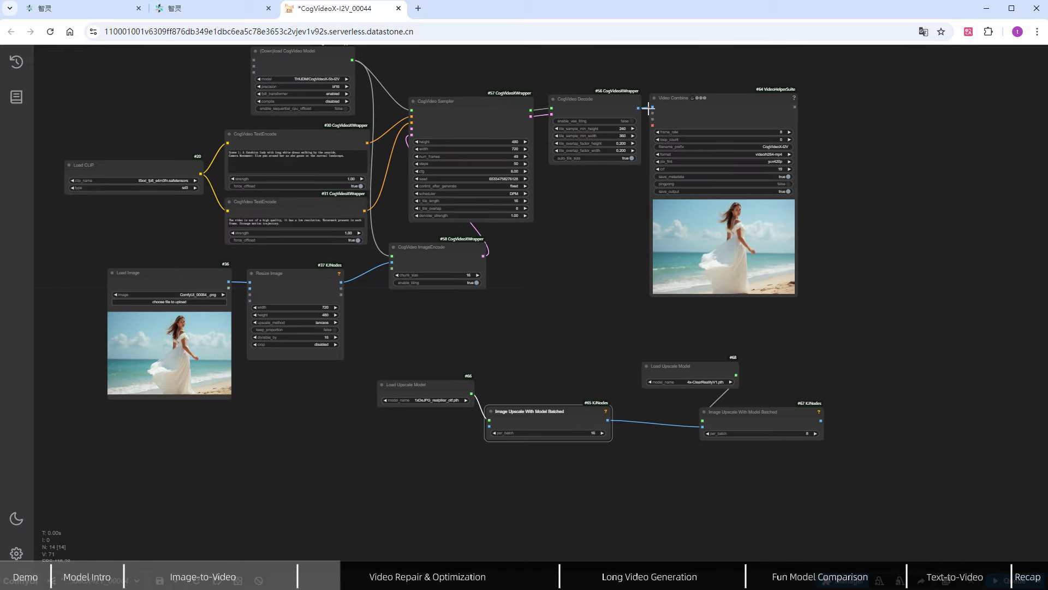
# Feed CogVideo Decode frames into the upscale chain and add a Resize Image after the 4x upscaler
pyautogui.moveTo(639, 108); pyautogui.dragTo(490, 426)
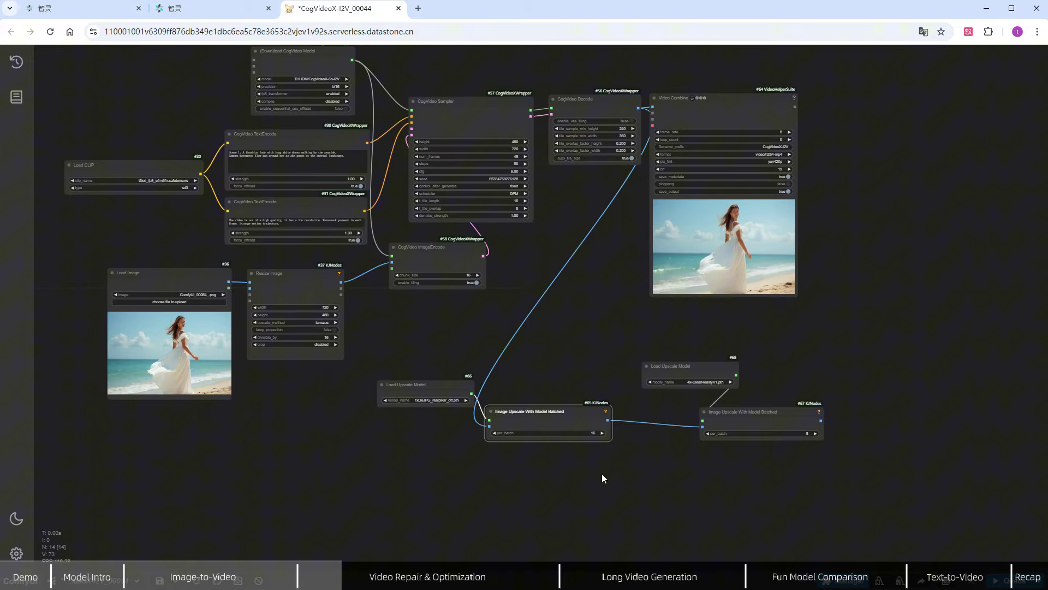
pyautogui.moveTo(601, 474); pyautogui.dragTo(446, 424)
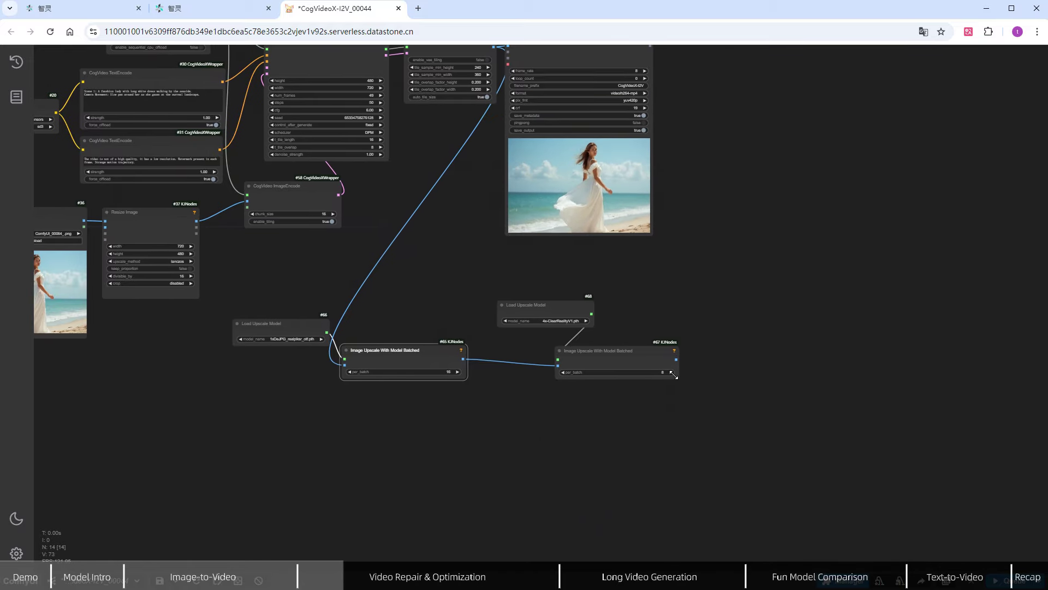
pyautogui.moveTo(656, 360); pyautogui.dragTo(622, 353)
pyautogui.scroll(7, 704, 376)
pyautogui.moveTo(703, 371); pyautogui.dragTo(686, 220)
pyautogui.doubleClick(686, 220)
pyautogui.write('resiz')
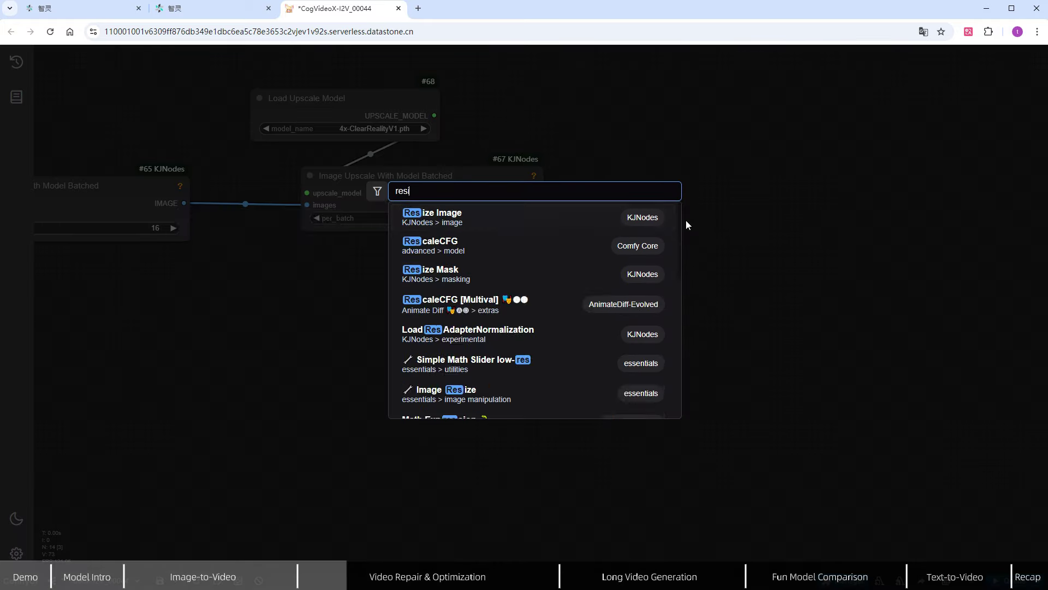
pyautogui.click(535, 215)
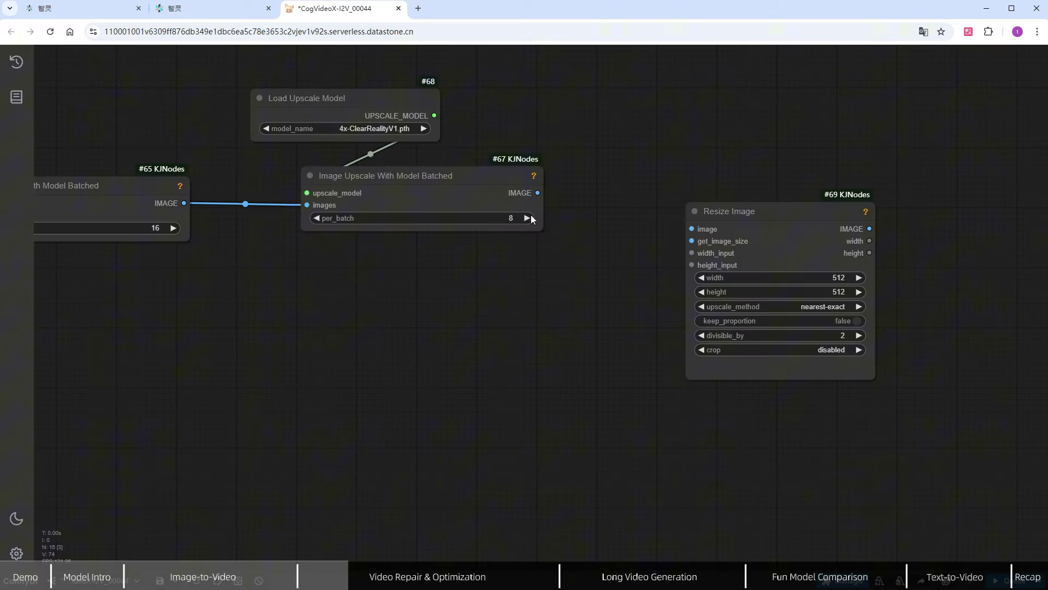
pyautogui.moveTo(538, 193); pyautogui.dragTo(692, 229)
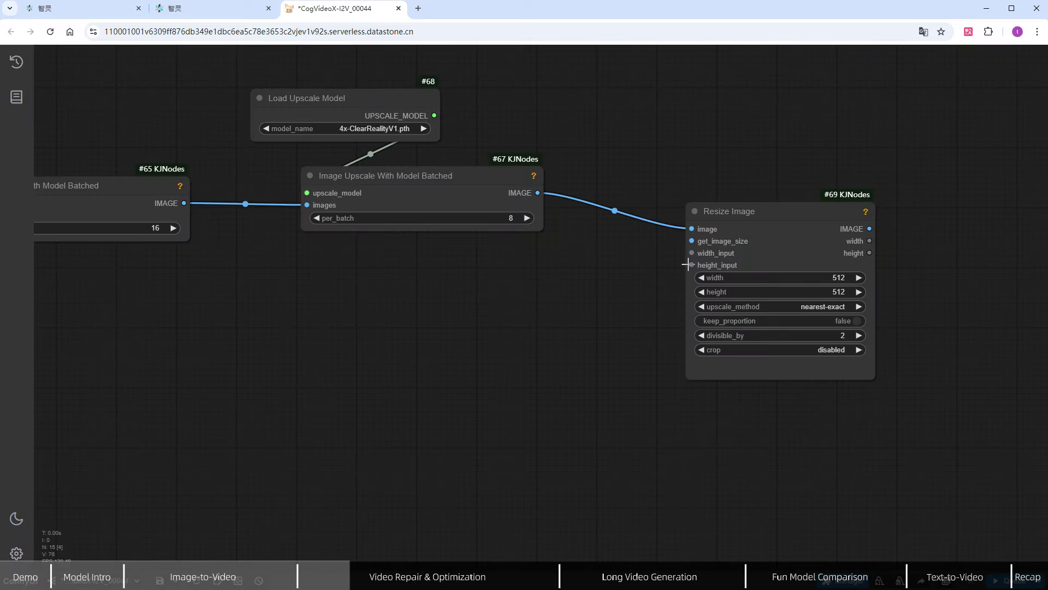
# Add two INT Constant nodes holding 720 and 480
pyautogui.scroll(-2, 473, 346)
pyautogui.hscroll(-2, 506, 341)
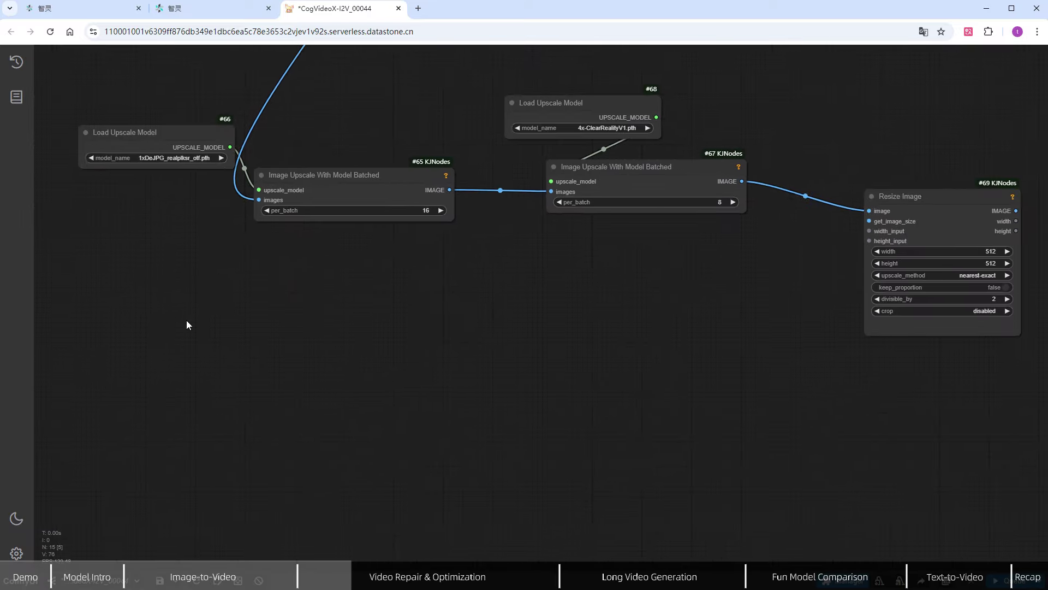
pyautogui.doubleClick(191, 299)
pyautogui.write('int')
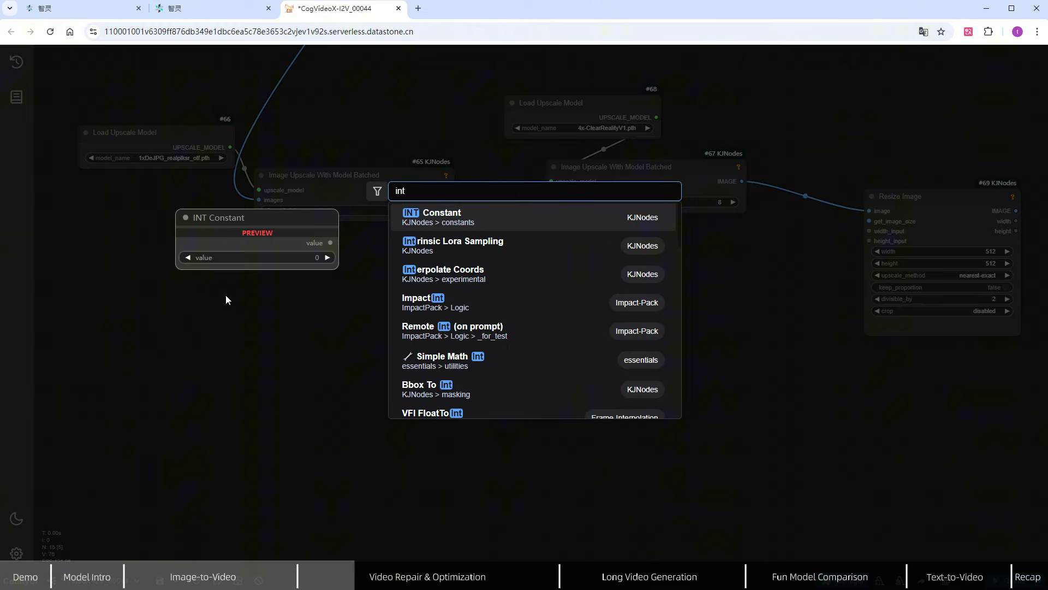
pyautogui.click(441, 217)
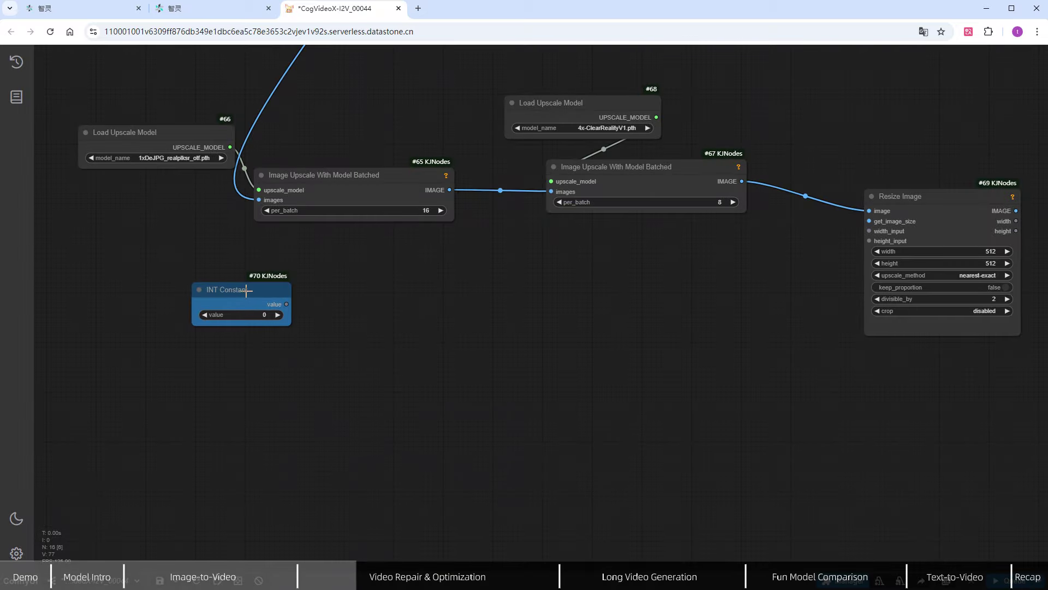
pyautogui.moveTo(246, 290); pyautogui.dragTo(301, 267)
pyautogui.hotkey('ctrl', 'c')
pyautogui.hotkey('ctrl', 'v')
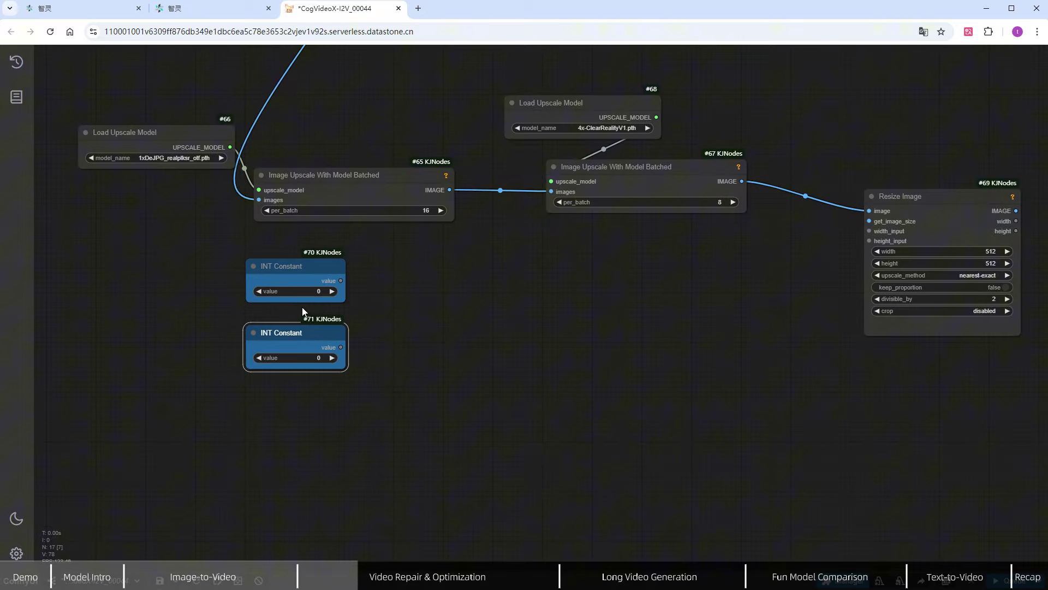
pyautogui.click(306, 291)
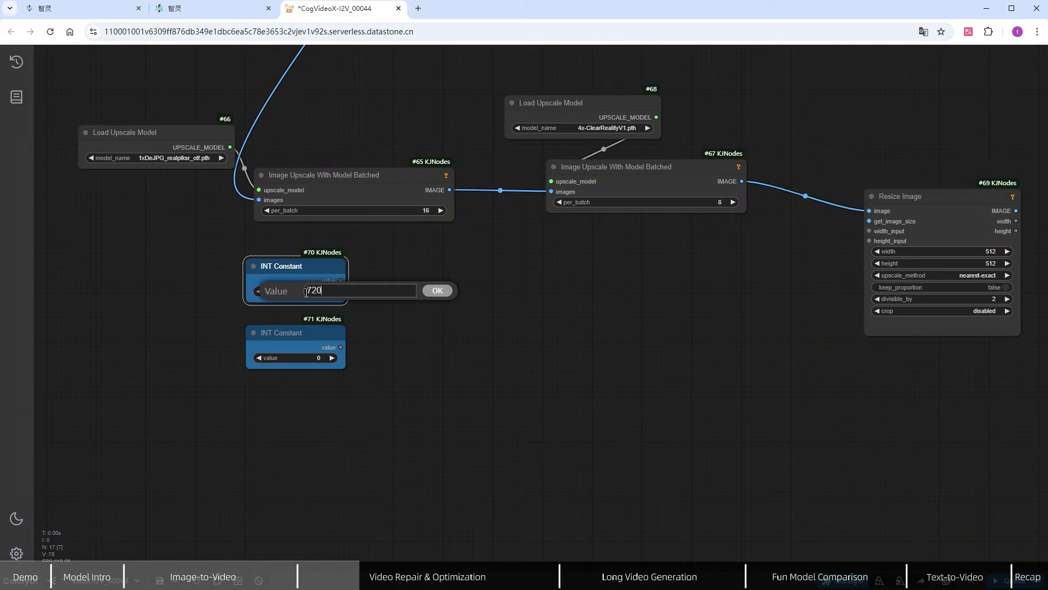
pyautogui.press('Return')
pyautogui.click(311, 358)
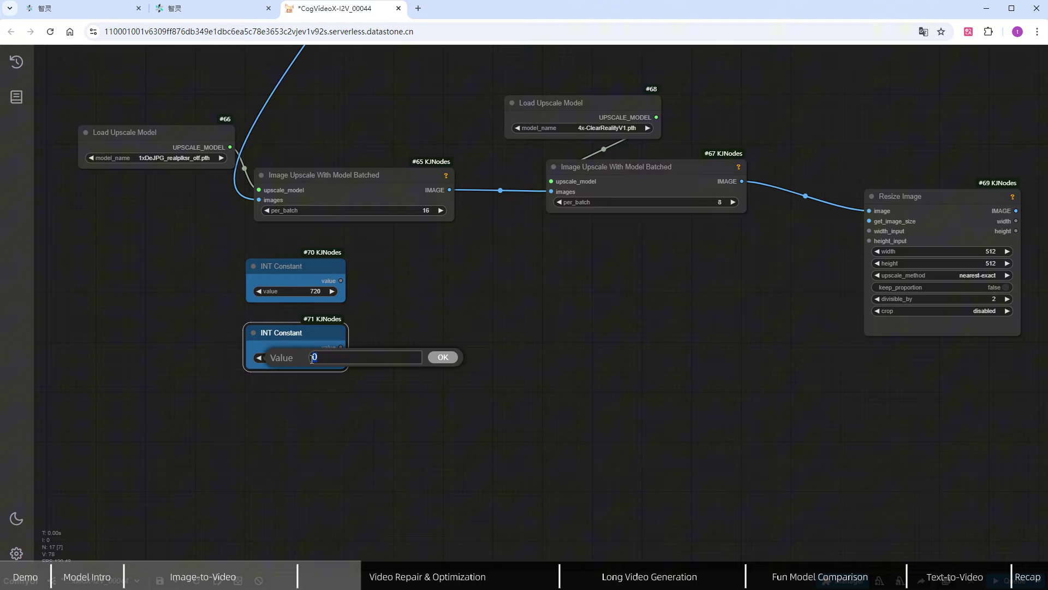
pyautogui.press('Return')
pyautogui.scroll(3, 398, 340)
# Add two Simple Math nodes computing a*2, fed by the 720 and 480 constants
pyautogui.doubleClick(306, 267)
pyautogui.write('simpl')
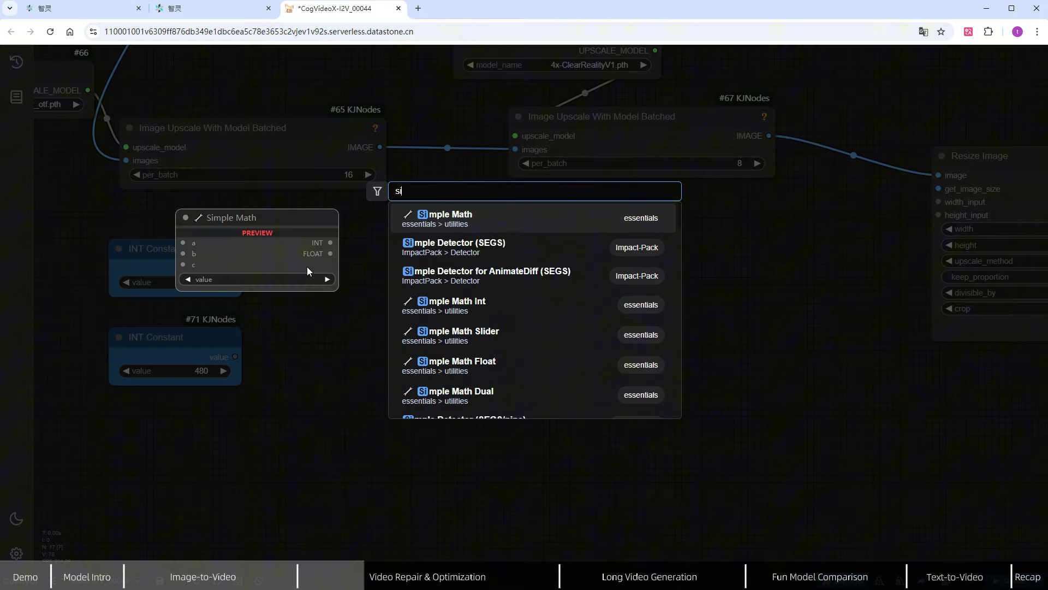
pyautogui.click(430, 216)
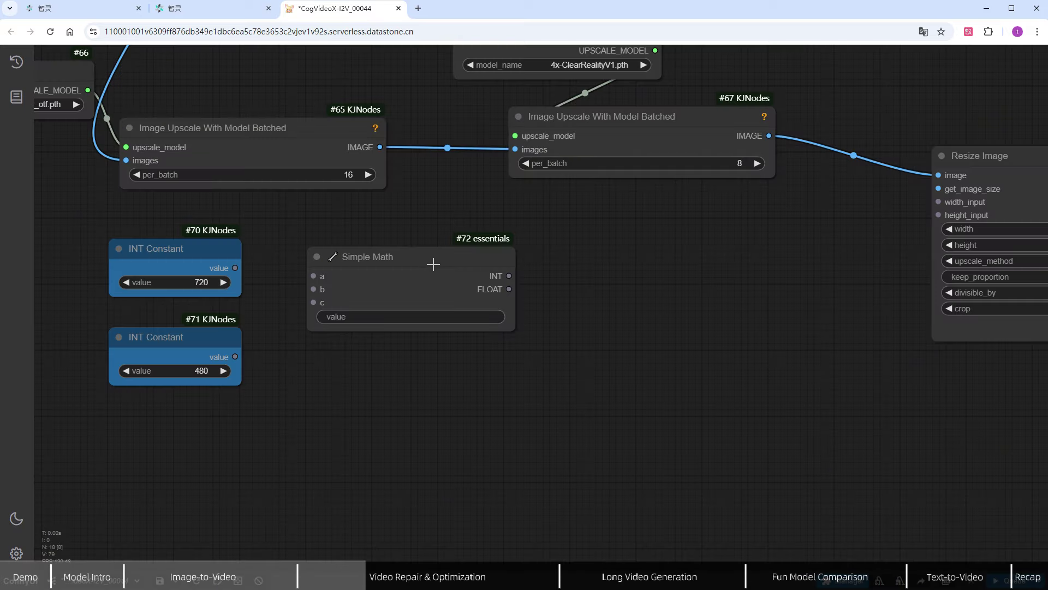
pyautogui.moveTo(433, 264); pyautogui.dragTo(480, 249)
pyautogui.hotkey('ctrl', 'c')
pyautogui.hotkey('ctrl', 'v')
pyautogui.moveTo(404, 355); pyautogui.dragTo(393, 353)
pyautogui.moveTo(235, 267); pyautogui.dragTo(361, 260)
pyautogui.click(414, 301)
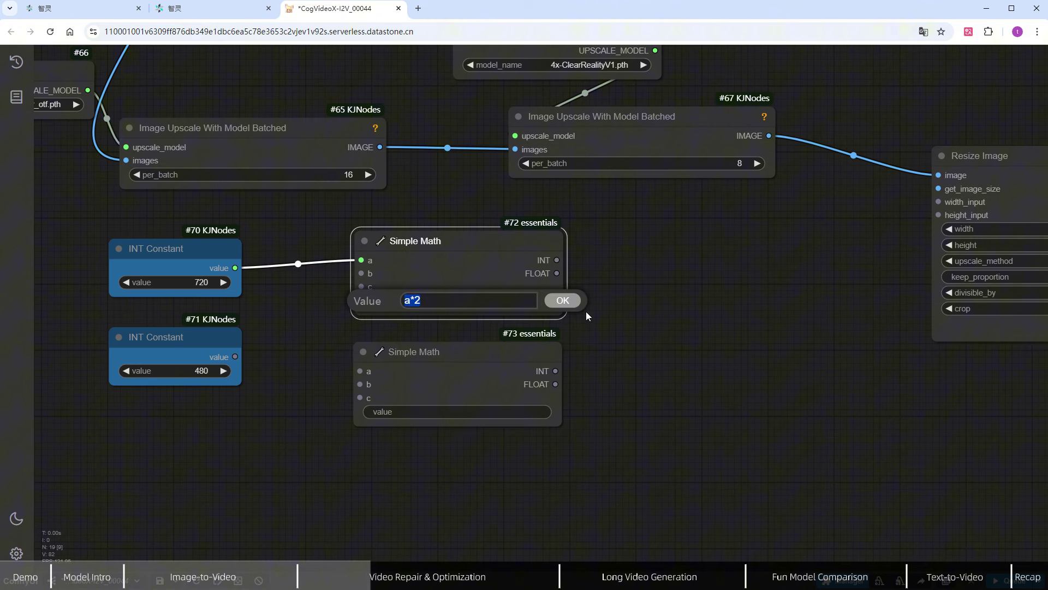
pyautogui.click(563, 301)
pyautogui.click(511, 407)
pyautogui.write('a*2')
pyautogui.click(658, 415)
pyautogui.moveTo(236, 356); pyautogui.dragTo(360, 371)
# Drive Resize Image width and height from the Simple Math outputs and add a VAE Encode after it
pyautogui.moveTo(557, 259); pyautogui.dragTo(938, 201)
pyautogui.moveTo(557, 371); pyautogui.dragTo(939, 215)
pyautogui.hscroll(-3, 822, 364)
pyautogui.moveTo(824, 368); pyautogui.dragTo(537, 342)
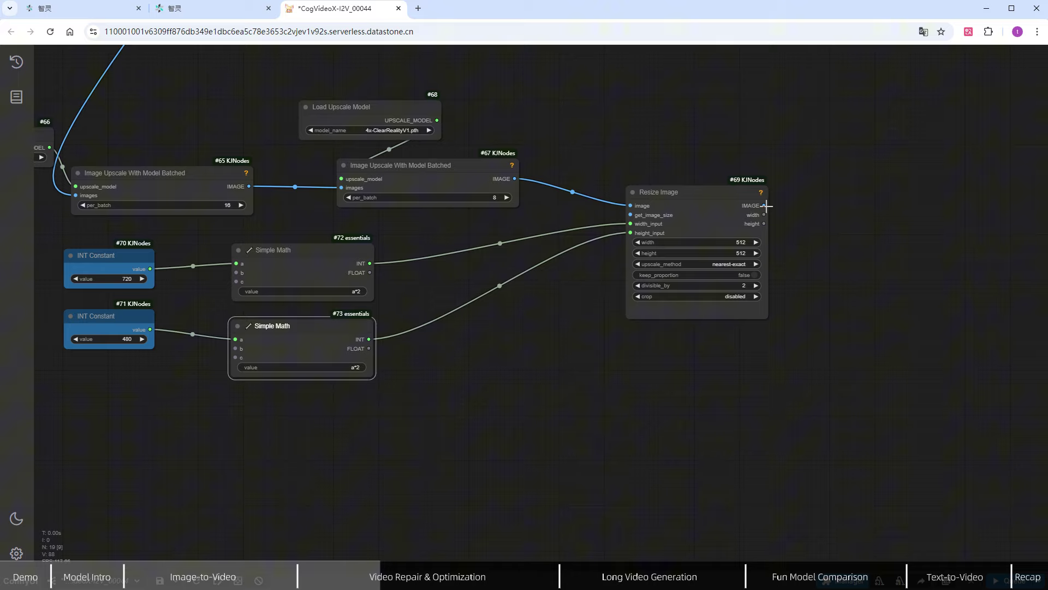
pyautogui.moveTo(765, 206); pyautogui.dragTo(847, 216)
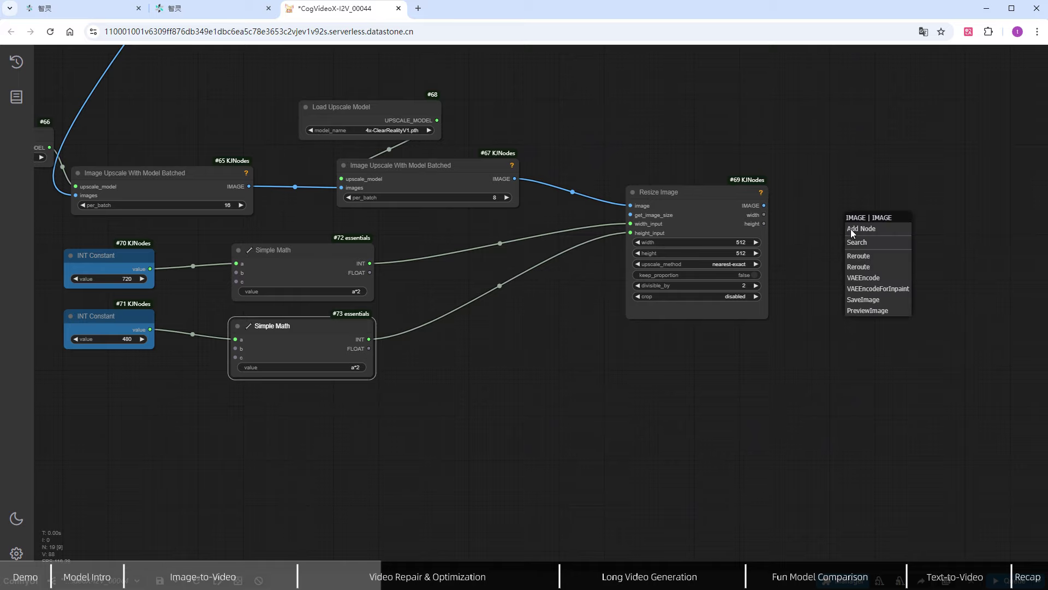
pyautogui.click(875, 279)
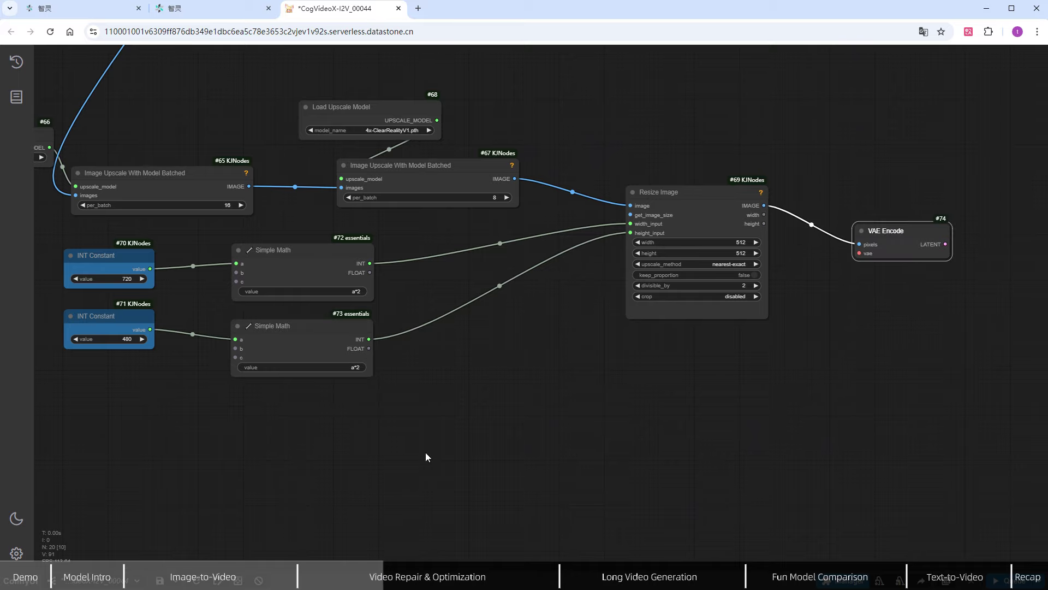
pyautogui.moveTo(423, 455); pyautogui.dragTo(562, 171)
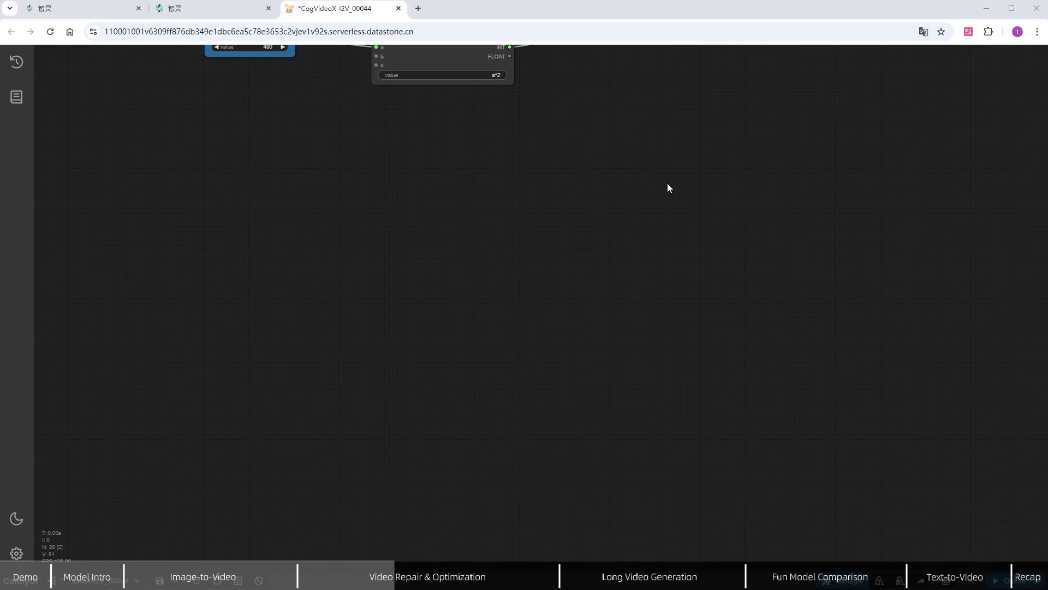
# Add Use Evolved Sampling fed by Apply AnimateDiff Model and Load AnimateDiff Model nodes
pyautogui.doubleClick(668, 187)
pyautogui.write('use')
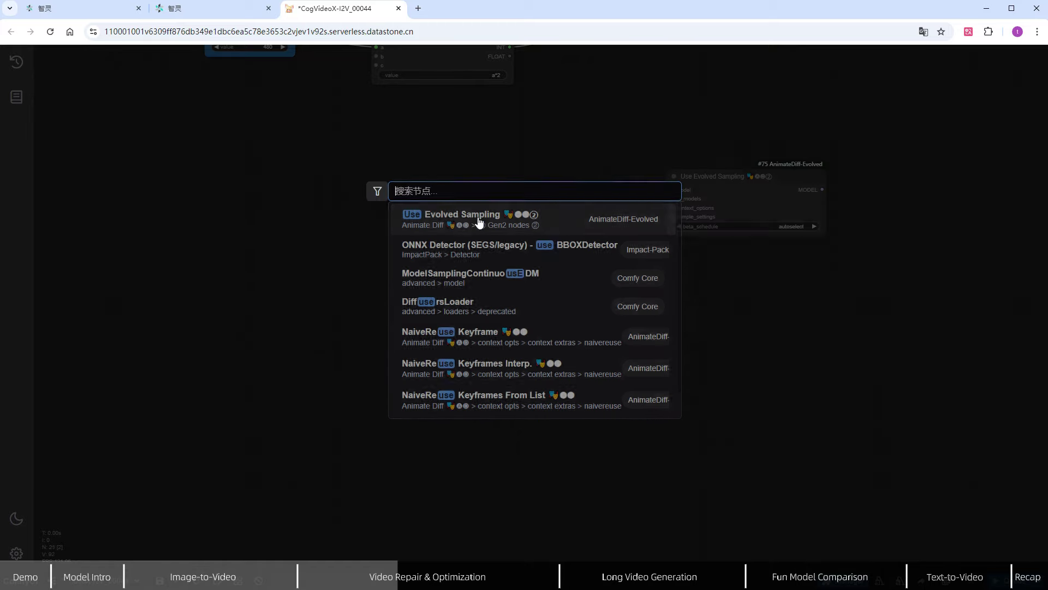
pyautogui.click(502, 214)
pyautogui.scroll(3, 677, 178)
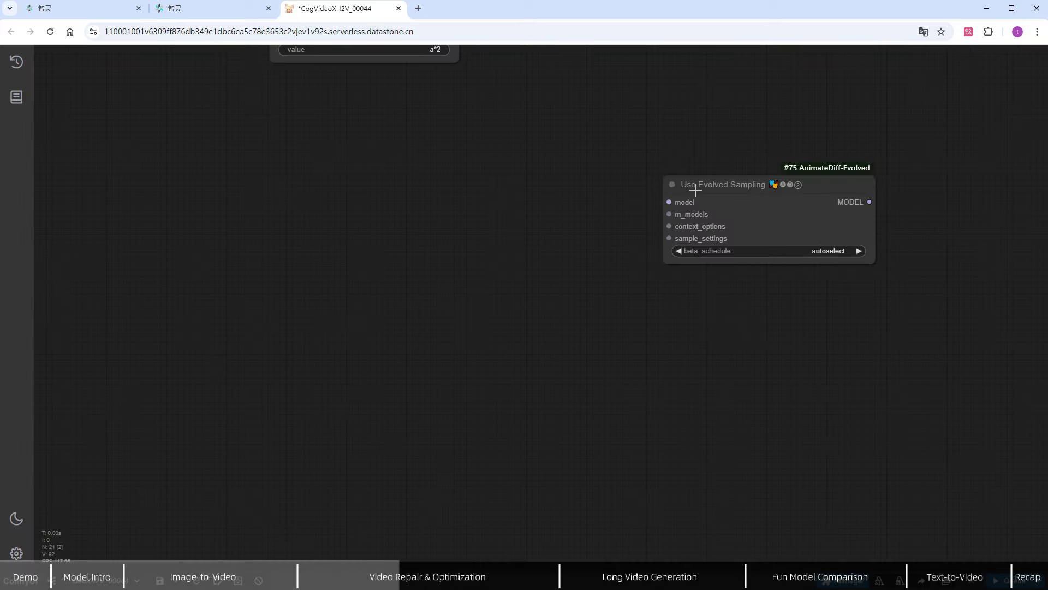
pyautogui.moveTo(670, 214); pyautogui.dragTo(260, 182)
pyautogui.click(519, 249)
pyautogui.click(363, 270)
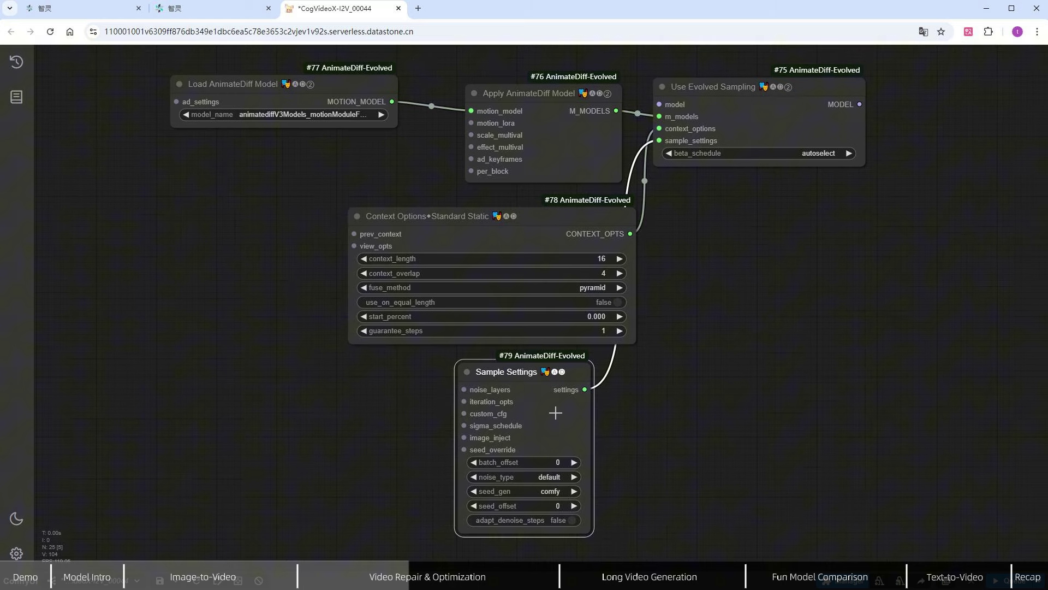
# Set noise_type to FreeNoise and beta_schedule to sqrt_linear (AnimateDiff)
pyautogui.click(554, 476)
pyautogui.click(574, 540)
pyautogui.click(811, 154)
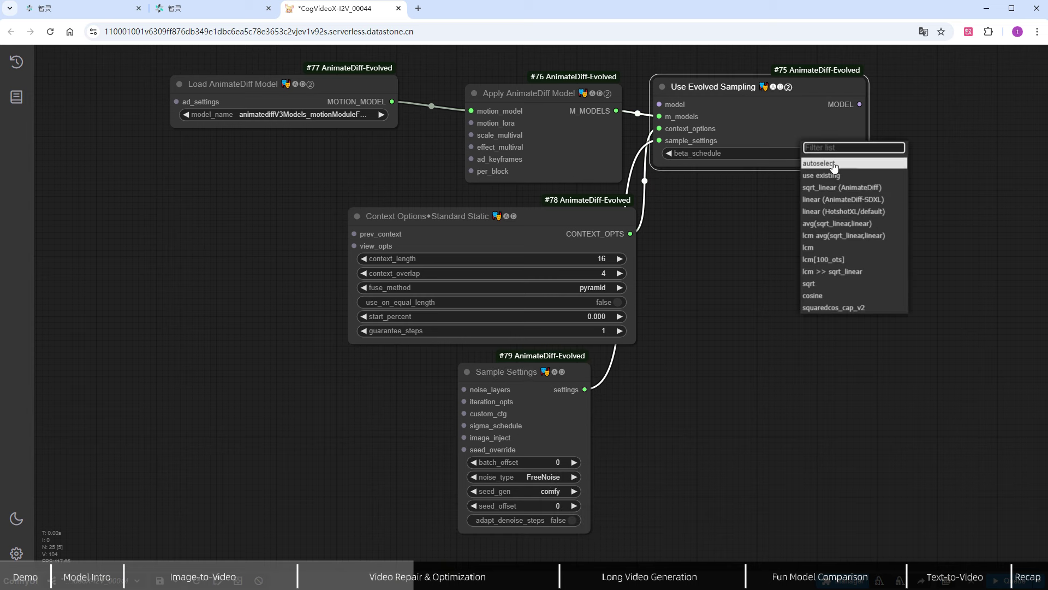
pyautogui.click(859, 191)
pyautogui.scroll(-3, 801, 257)
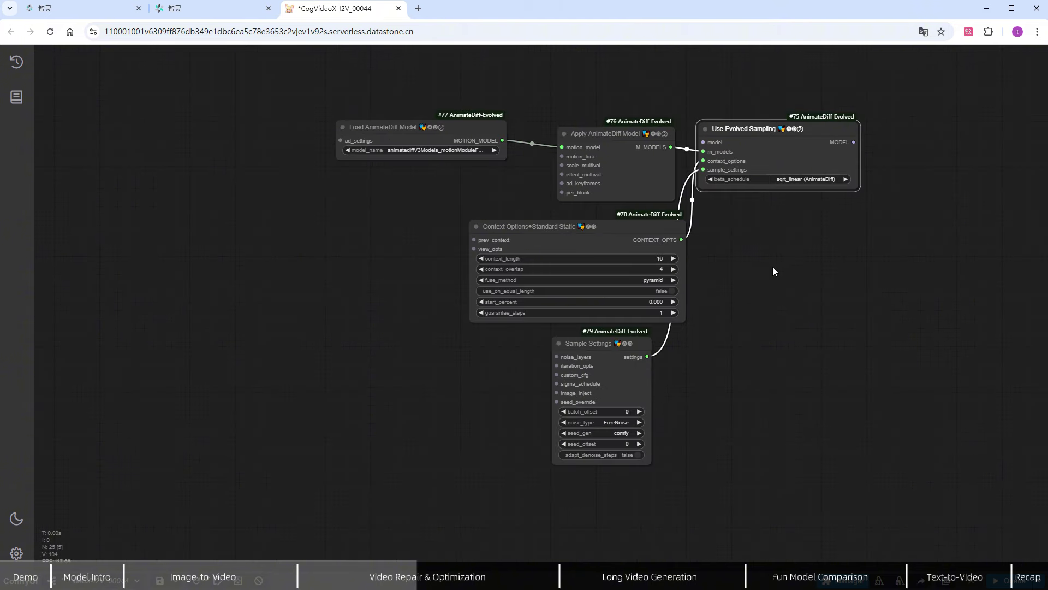
pyautogui.moveTo(769, 267); pyautogui.dragTo(913, 327)
# Add a Load Checkpoint node using realisticVisionV60B1_v60B1VAE
pyautogui.doubleClick(141, 242)
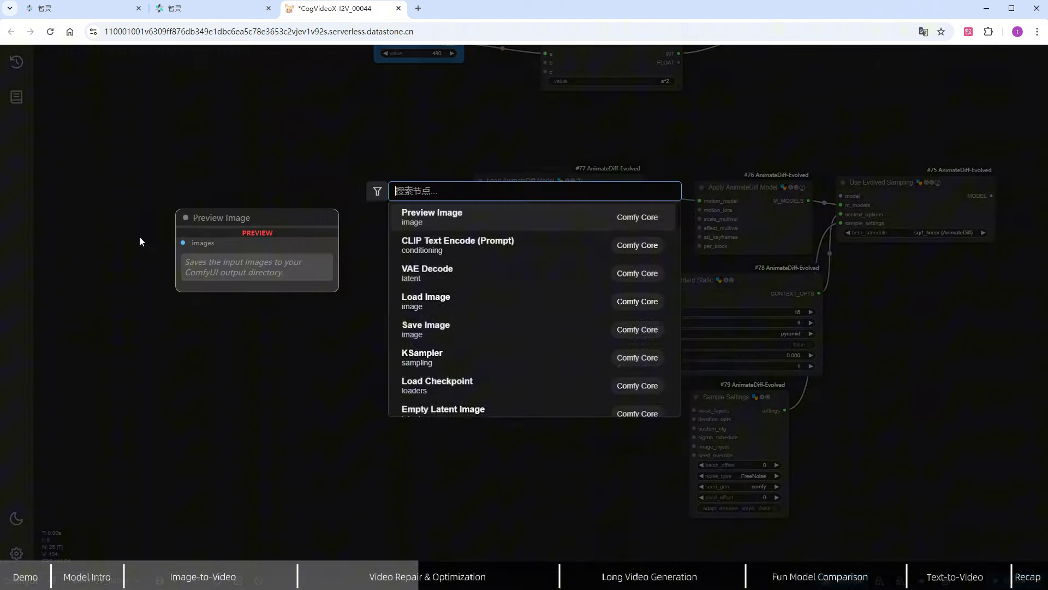
pyautogui.write('load')
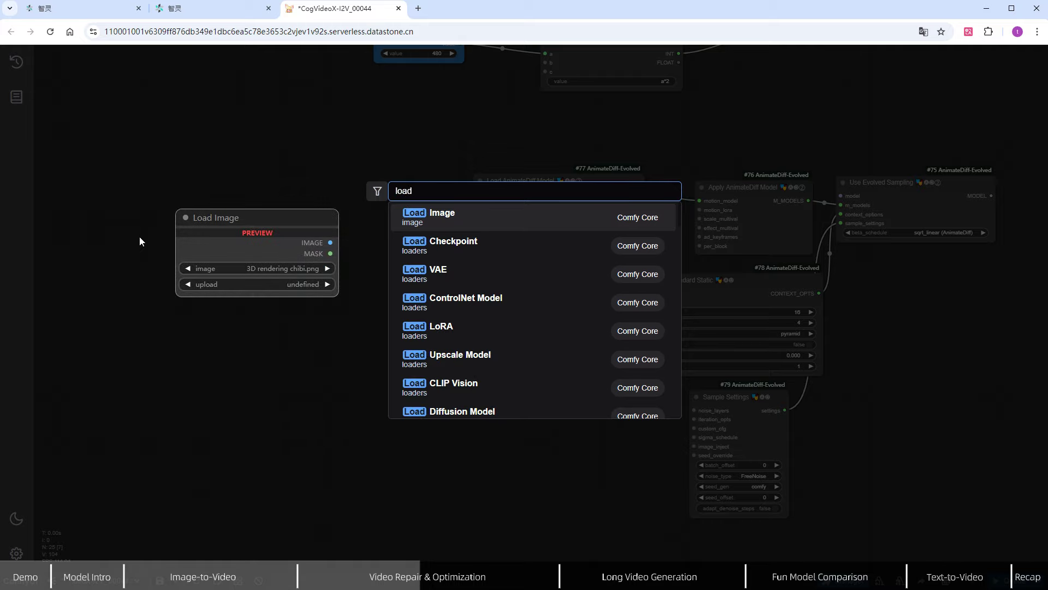
pyautogui.click(464, 243)
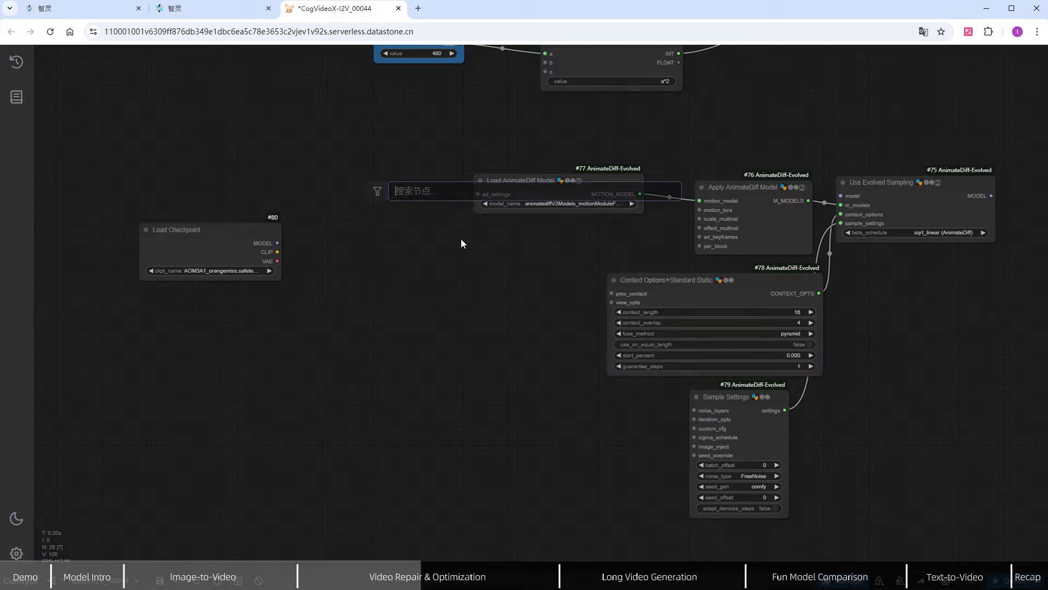
pyautogui.click(188, 271)
pyautogui.write('reali')
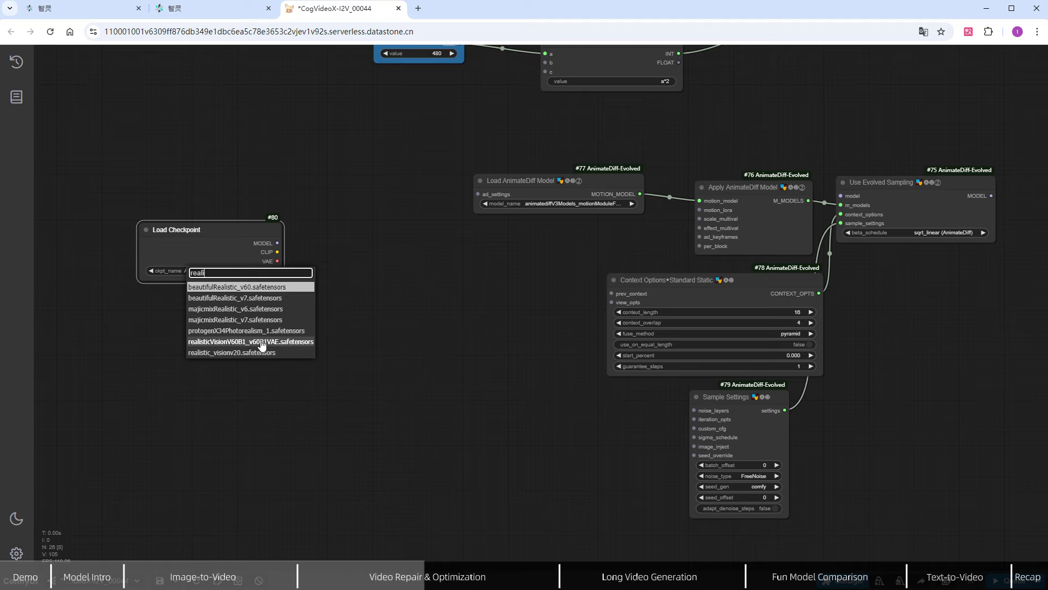
pyautogui.click(262, 342)
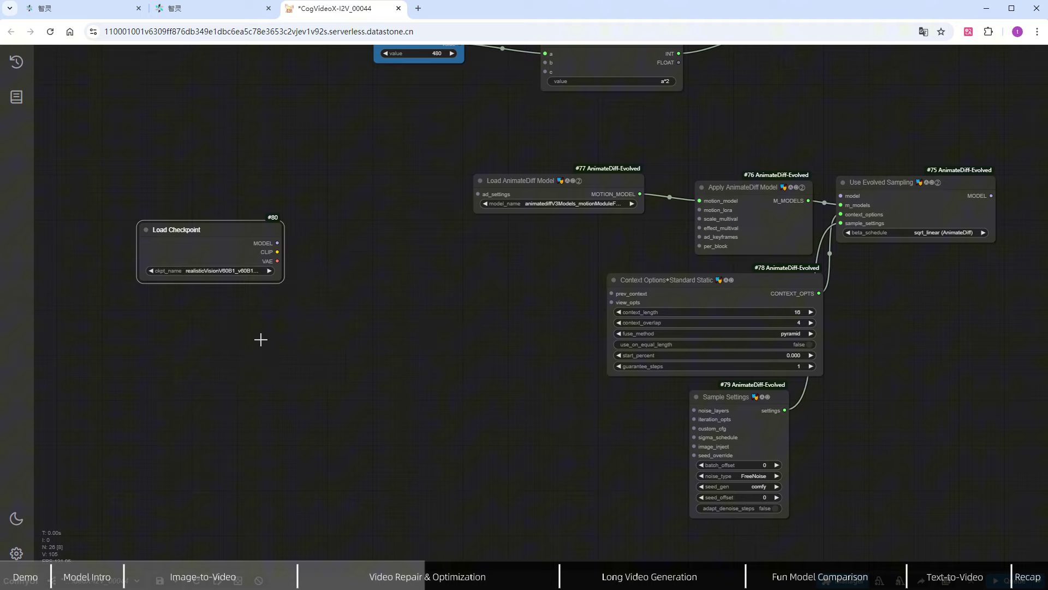
pyautogui.moveTo(243, 229); pyautogui.dragTo(214, 225)
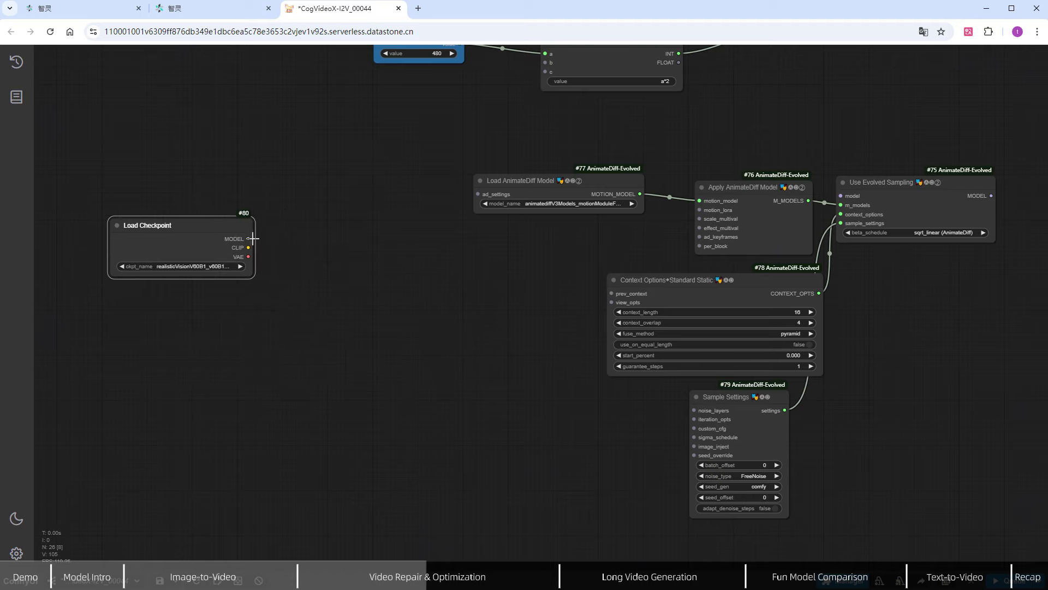
# Insert a LoraLoaderModelOnly at strength 0.45 between the checkpoint and Use Evolved Sampling
pyautogui.doubleClick(294, 191)
pyautogui.write('lora')
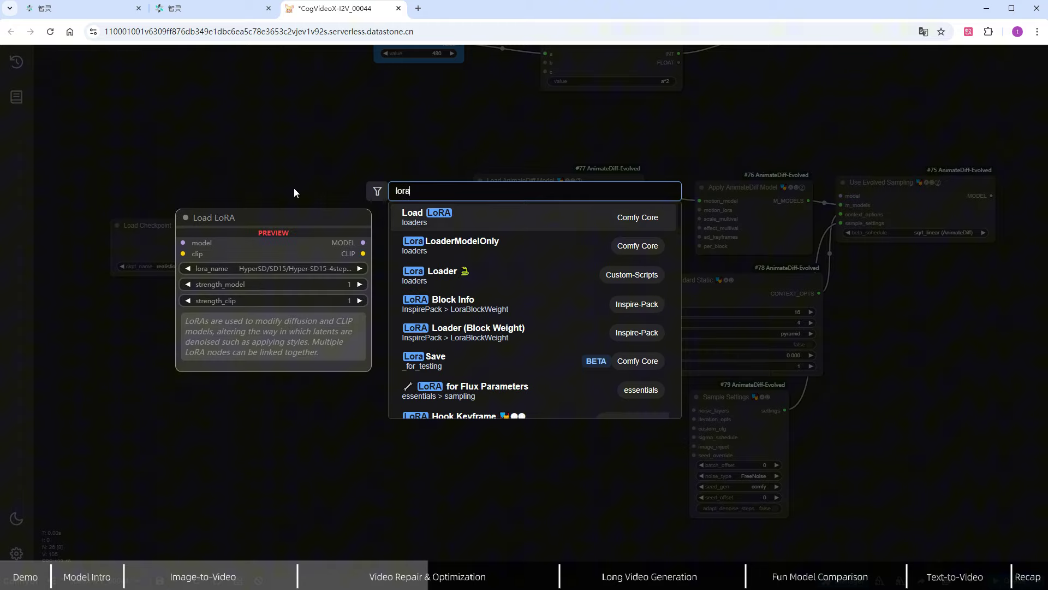
pyautogui.click(442, 237)
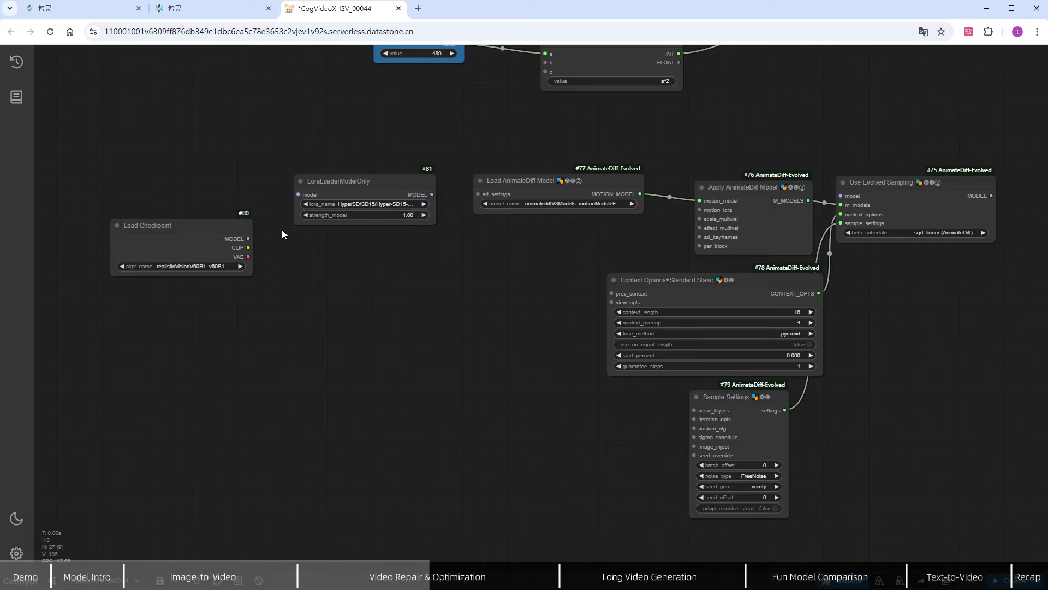
pyautogui.moveTo(249, 238); pyautogui.dragTo(298, 194)
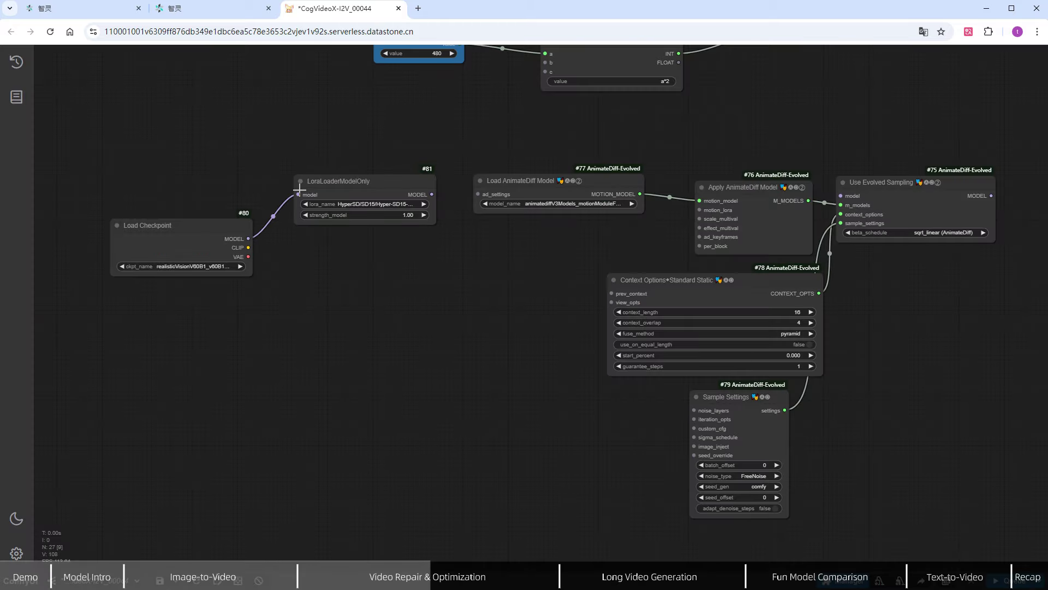
pyautogui.click(363, 204)
pyautogui.moveTo(436, 194); pyautogui.dragTo(841, 196)
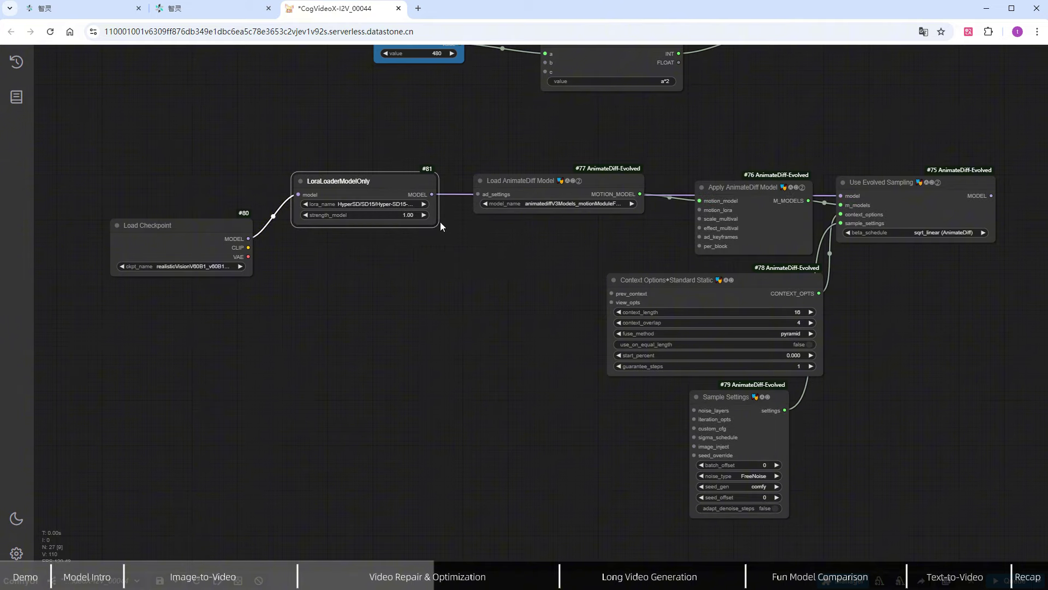
pyautogui.click(404, 215)
pyautogui.write('0.45')
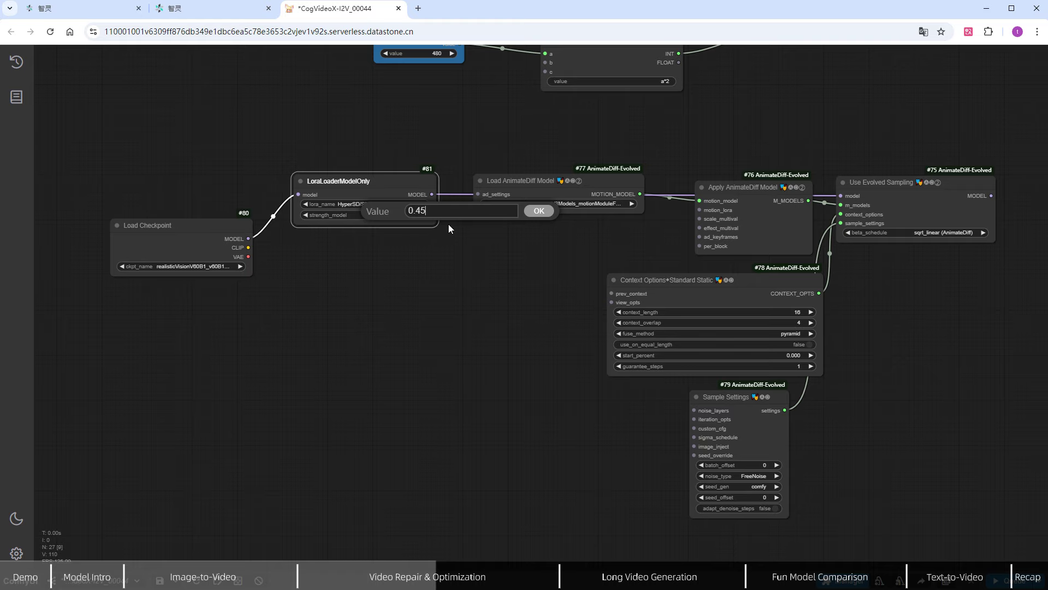
pyautogui.press('Return')
# Add two CLIP Text Encode nodes on the checkpoint's CLIP and paste the positive and negative prompts
pyautogui.moveTo(248, 247); pyautogui.dragTo(308, 276)
pyautogui.click(338, 339)
pyautogui.click(356, 335)
pyautogui.hotkey('ctrl', 'c')
pyautogui.hotkey('ctrl', 'v')
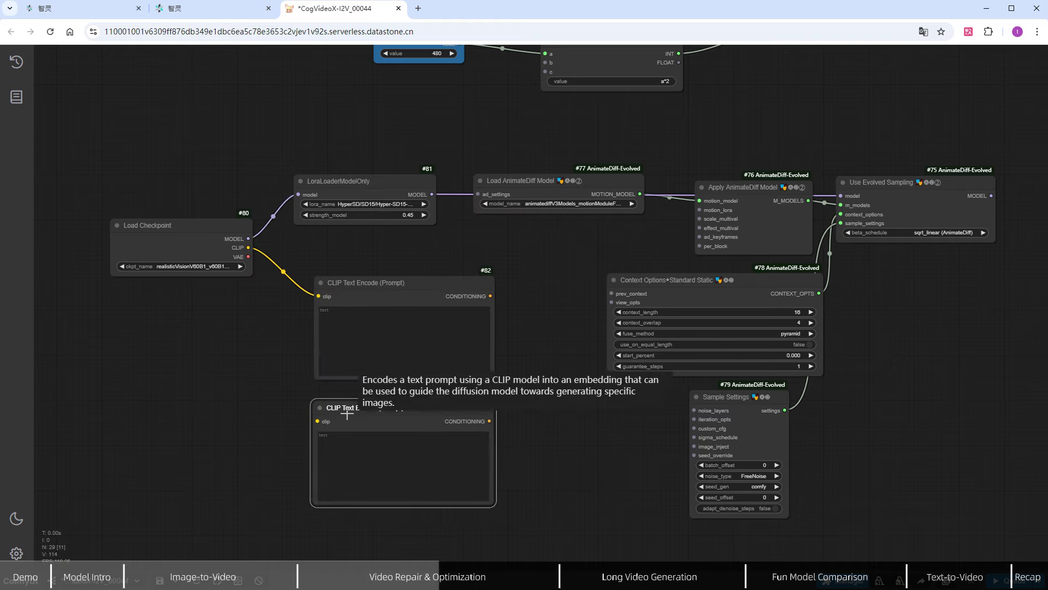
pyautogui.moveTo(248, 248); pyautogui.dragTo(317, 421)
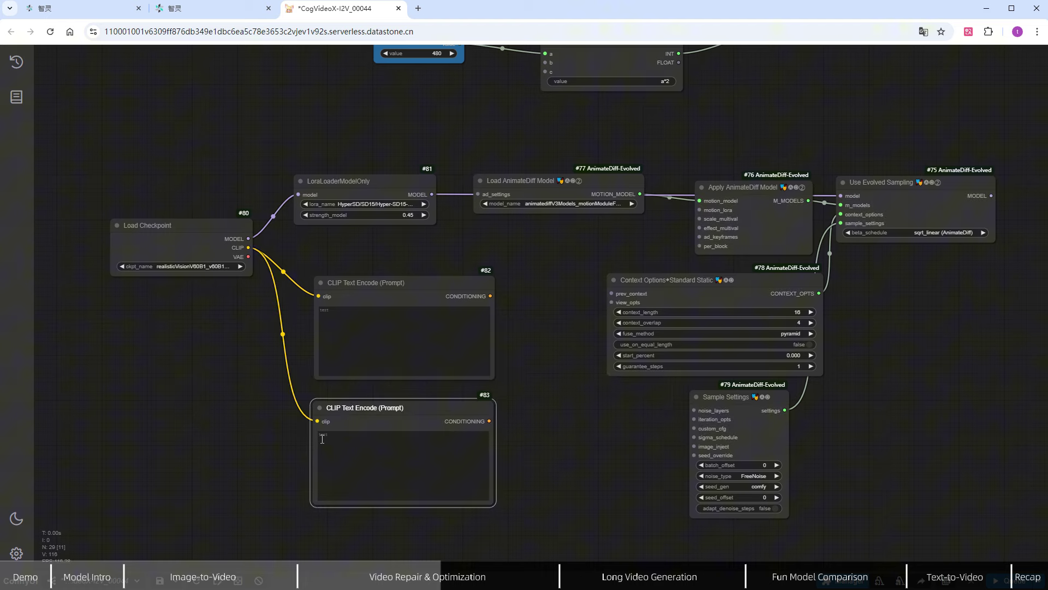
pyautogui.click(401, 352)
pyautogui.hotkey('ctrl', 'v')
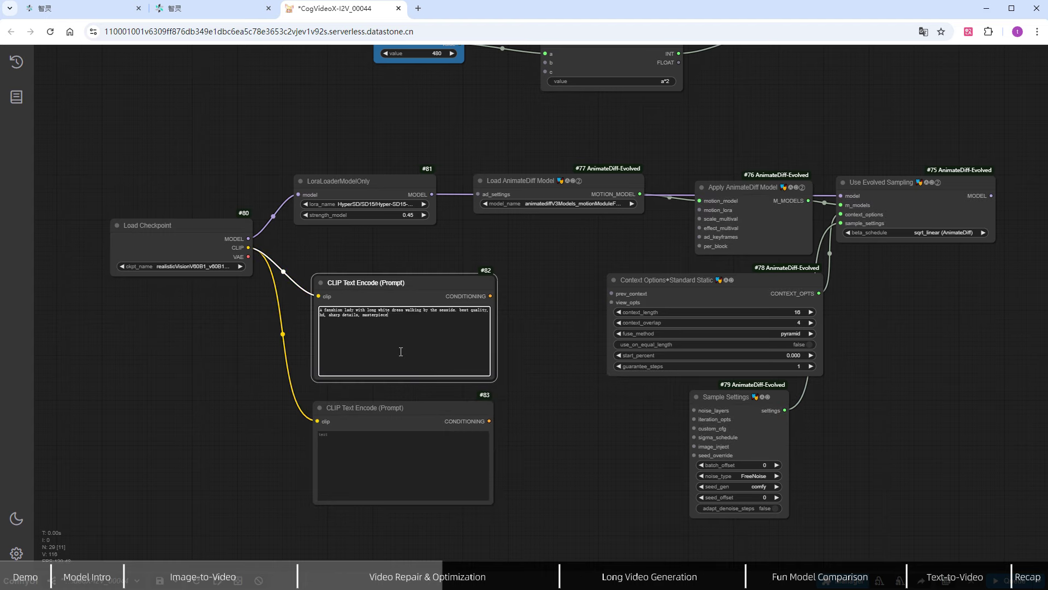
pyautogui.click(376, 445)
pyautogui.hotkey('ctrl', 'v')
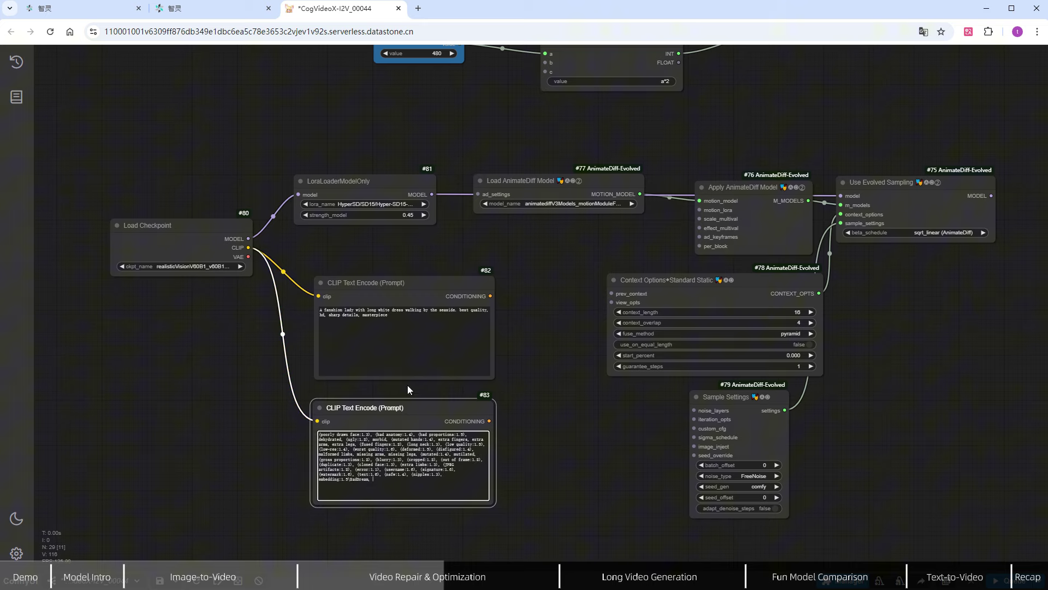
pyautogui.click(427, 385)
pyautogui.scroll(5, 546, 376)
pyautogui.hscroll(5, 881, 417)
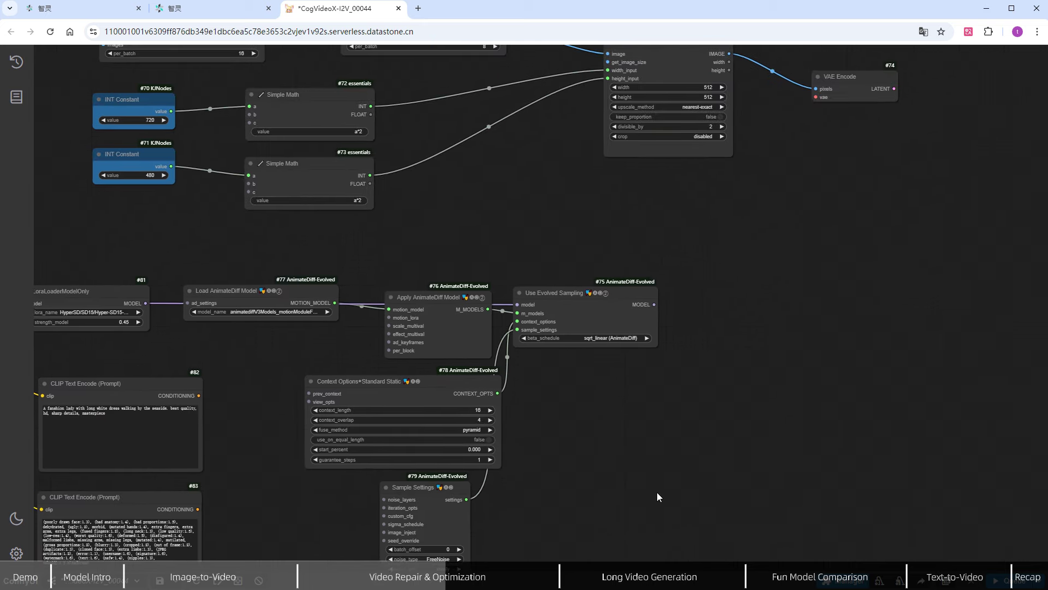
pyautogui.scroll(1, 601, 499)
pyautogui.hscroll(4, 602, 499)
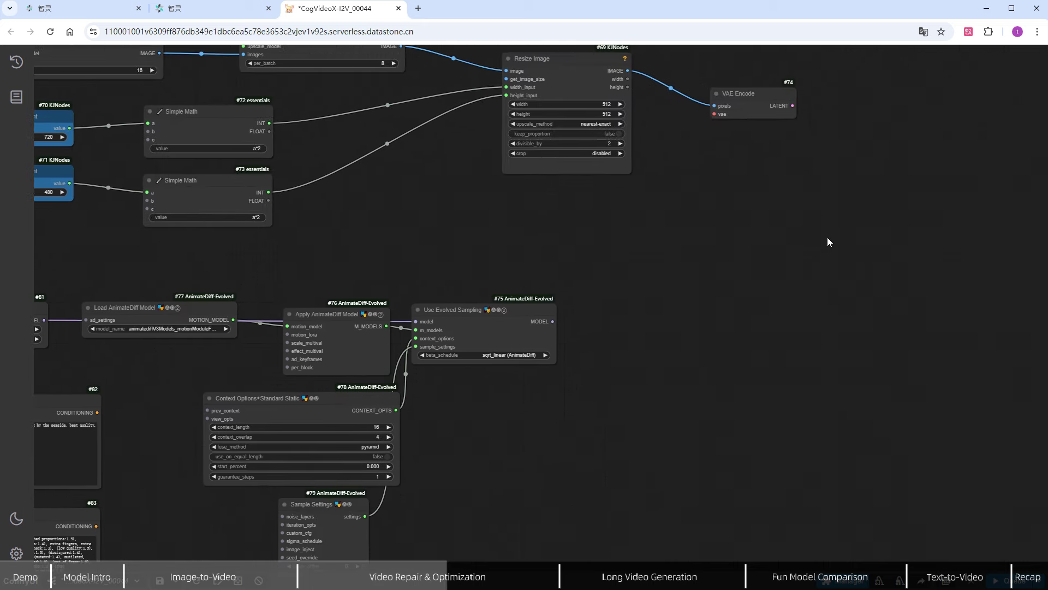
# Add a KSampler taking the VAE Encode latent and the Use Evolved Sampling model
pyautogui.doubleClick(798, 234)
pyautogui.write('ksamp')
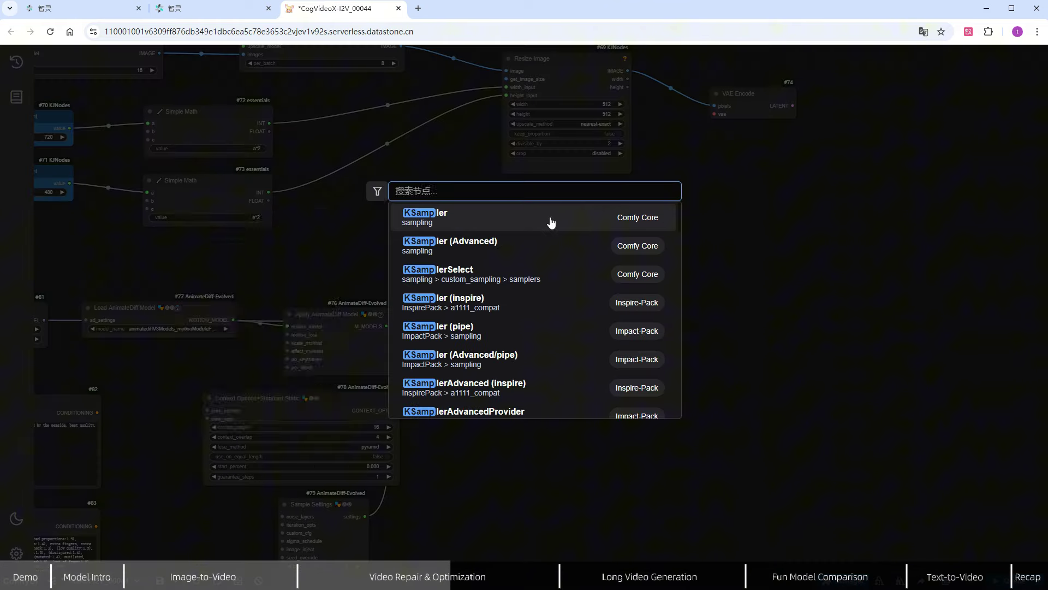
pyautogui.click(552, 219)
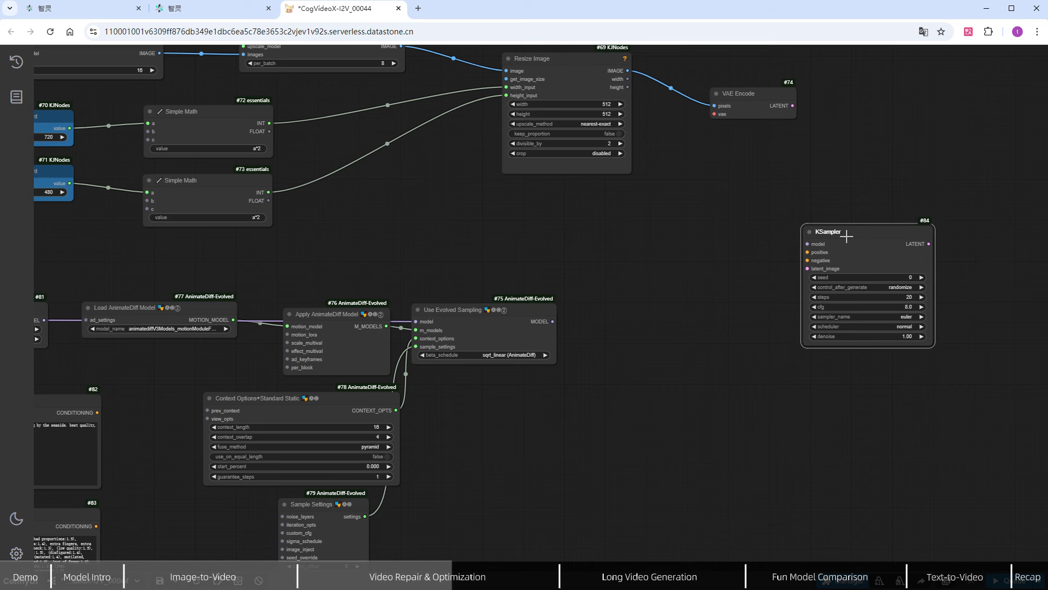
pyautogui.moveTo(793, 105); pyautogui.dragTo(807, 268)
pyautogui.moveTo(552, 322); pyautogui.dragTo(808, 243)
# Connect the positive and negative prompt conditioning to the KSampler's positive and negative inputs
pyautogui.moveTo(94, 412); pyautogui.dragTo(807, 252)
pyautogui.moveTo(96, 527); pyautogui.dragTo(808, 261)
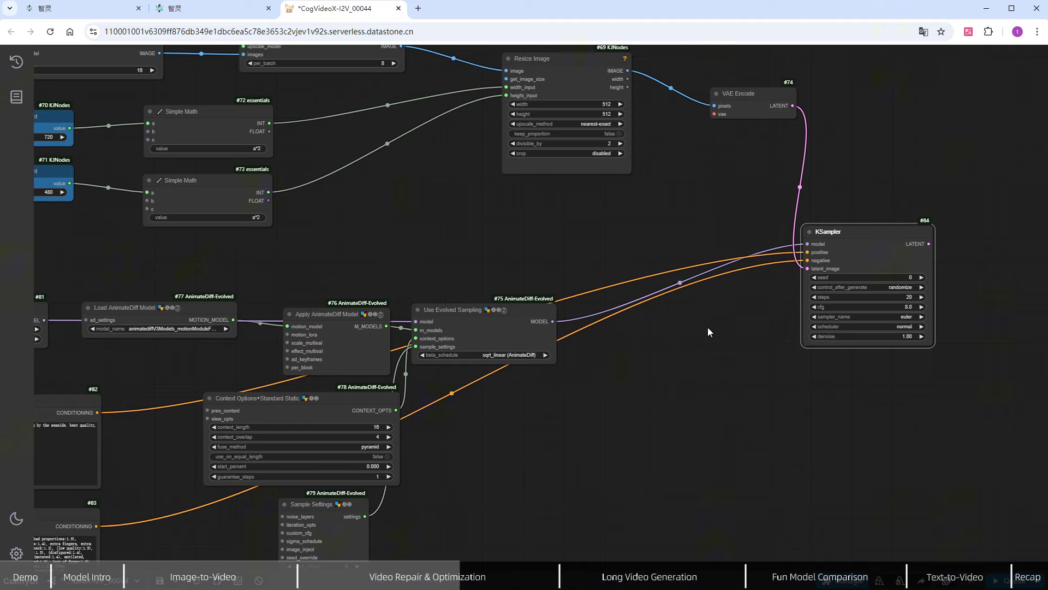
pyautogui.scroll(3, 708, 327)
pyautogui.moveTo(666, 349); pyautogui.dragTo(546, 451)
# Add a Load VAE node set to vae-ft-mse-840000-ema-pruned and feed it into VAE Encode
pyautogui.doubleClick(510, 456)
pyautogui.write('vae')
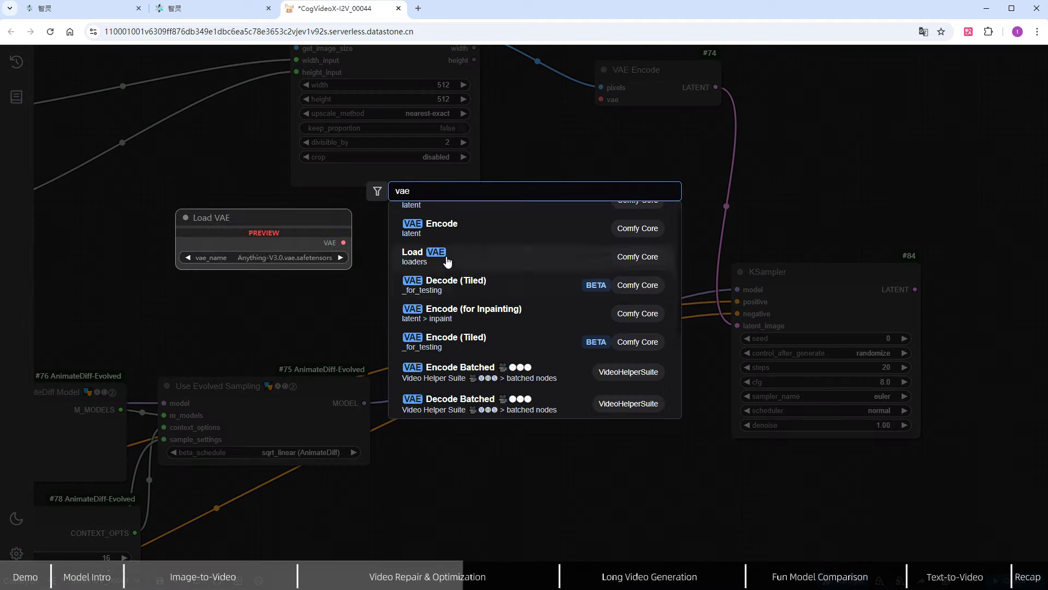
pyautogui.click(448, 257)
pyautogui.click(652, 475)
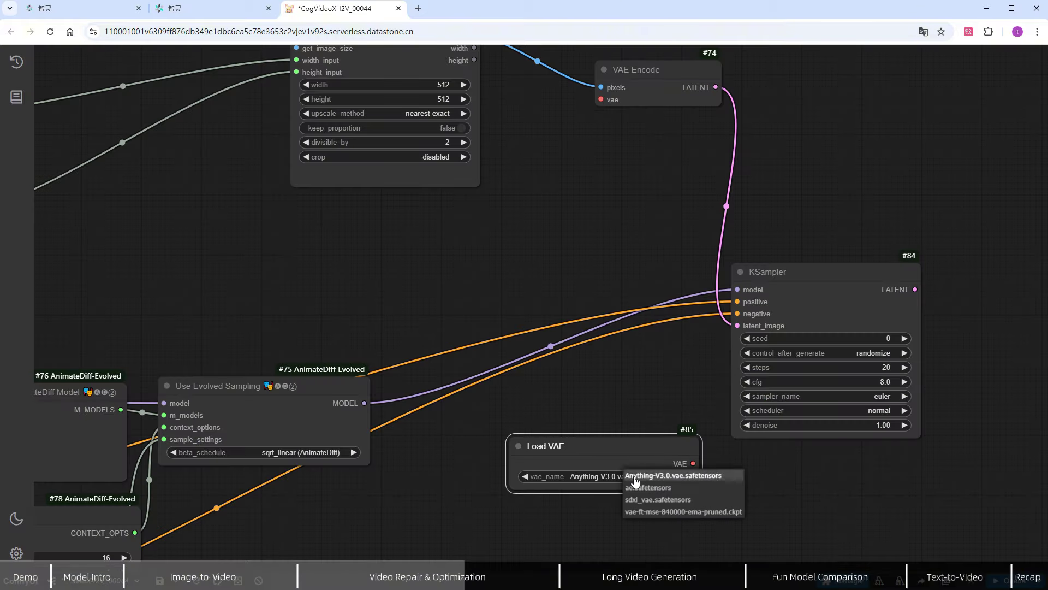
pyautogui.click(667, 509)
pyautogui.moveTo(603, 99); pyautogui.dragTo(710, 467)
pyautogui.moveTo(870, 476); pyautogui.dragTo(624, 451)
pyautogui.scroll(1, 624, 452)
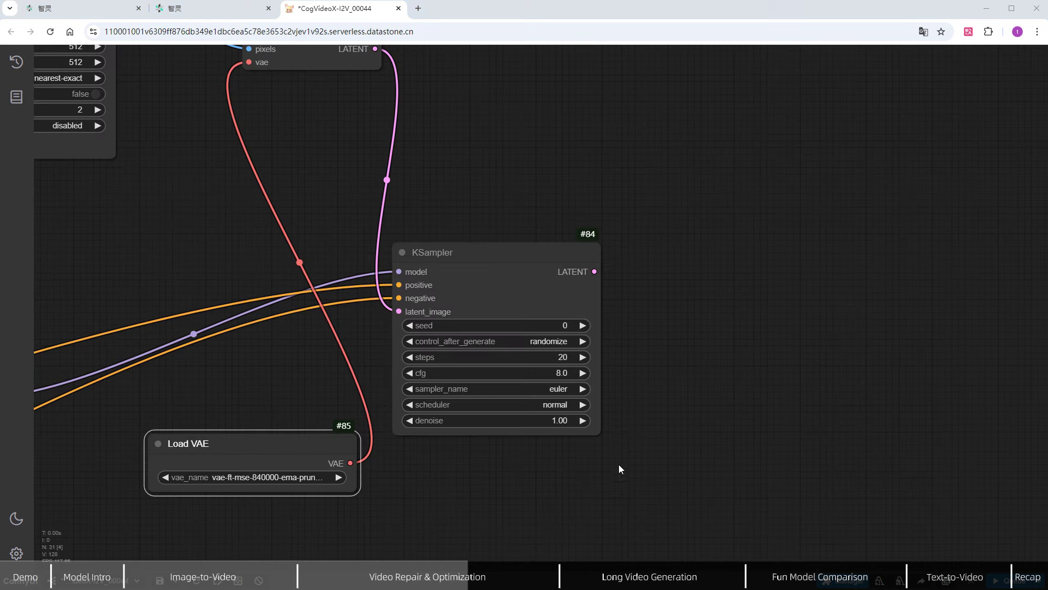
# Set the KSampler to 4 steps and cfg 1
pyautogui.click(555, 356)
pyautogui.write('4')
pyautogui.press('Return')
pyautogui.click(551, 373)
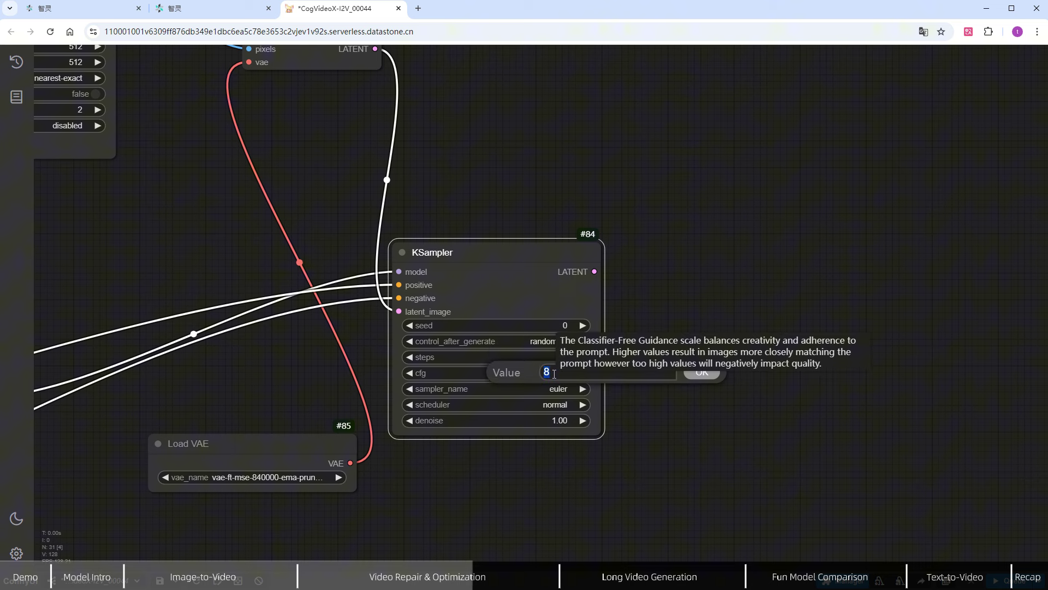
pyautogui.write('1')
pyautogui.press('Return')
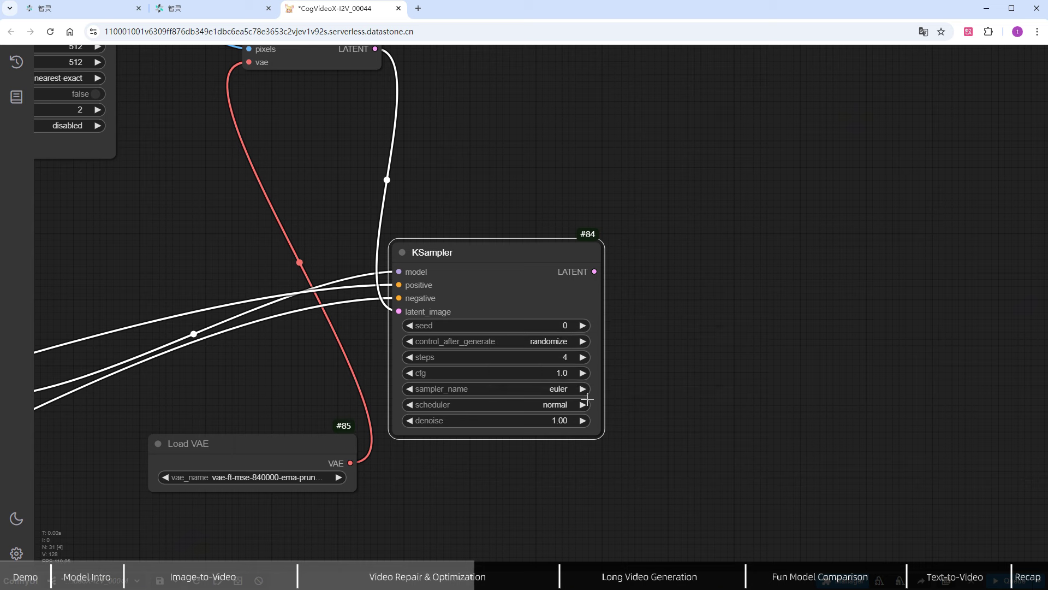
# Choose the ddim sampler and sgm_uniform scheduler, with denoise 0.4
pyautogui.click(555, 388)
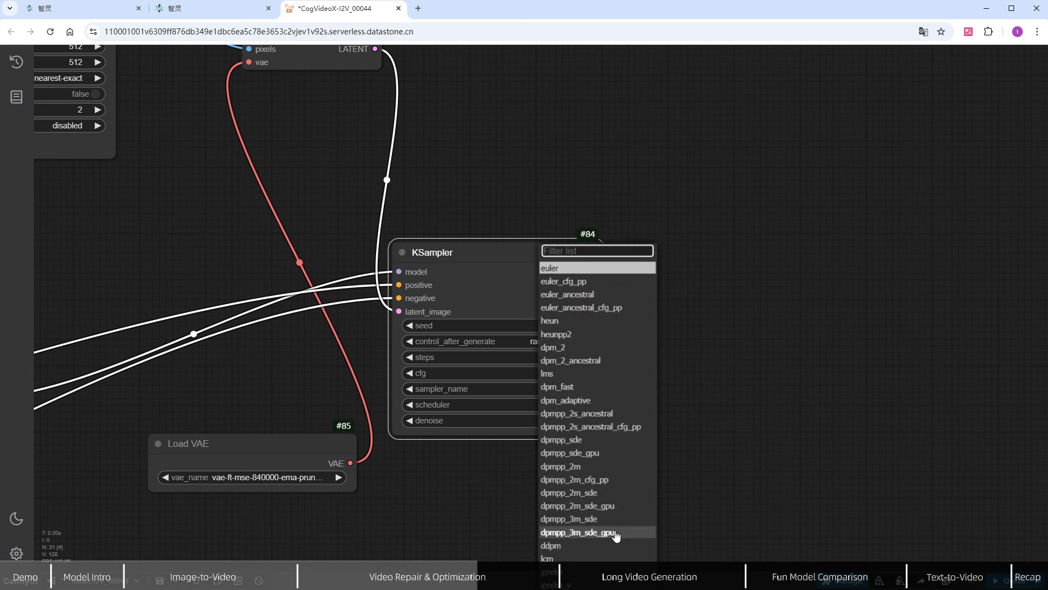
pyautogui.write('dd')
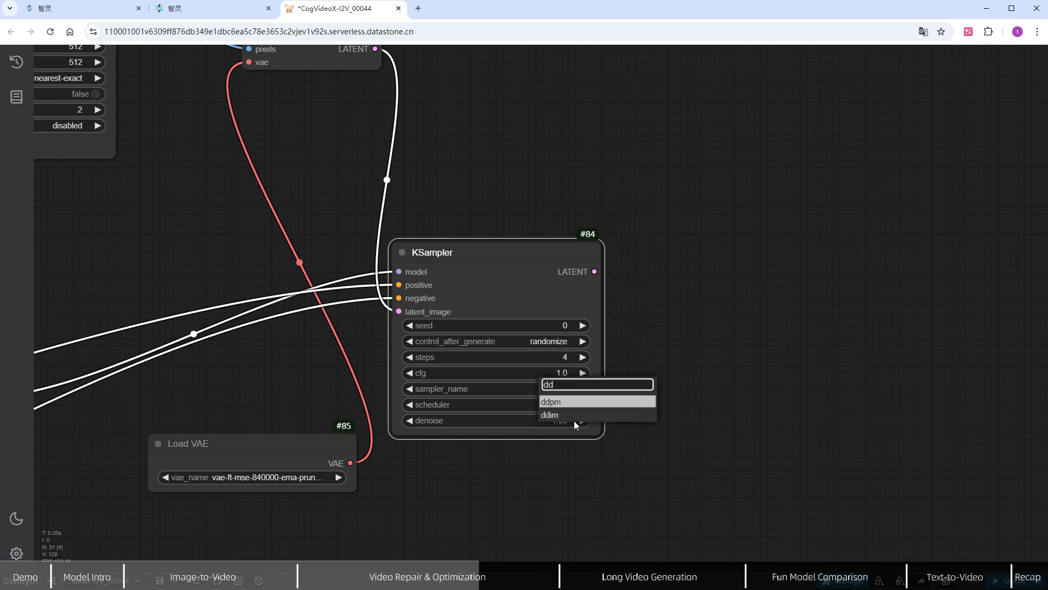
pyautogui.click(563, 416)
pyautogui.click(546, 404)
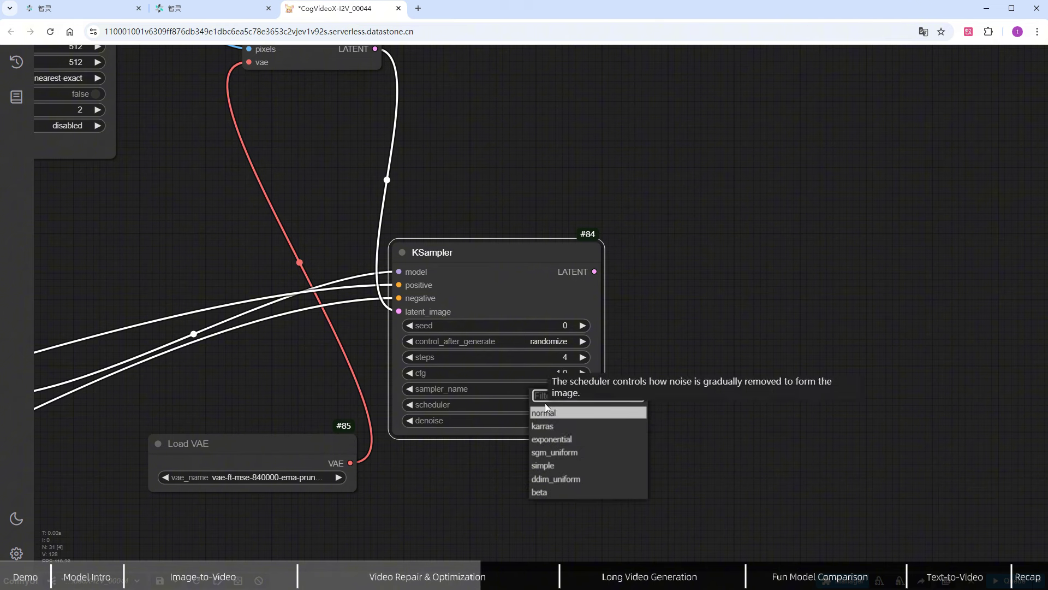
pyautogui.click(572, 453)
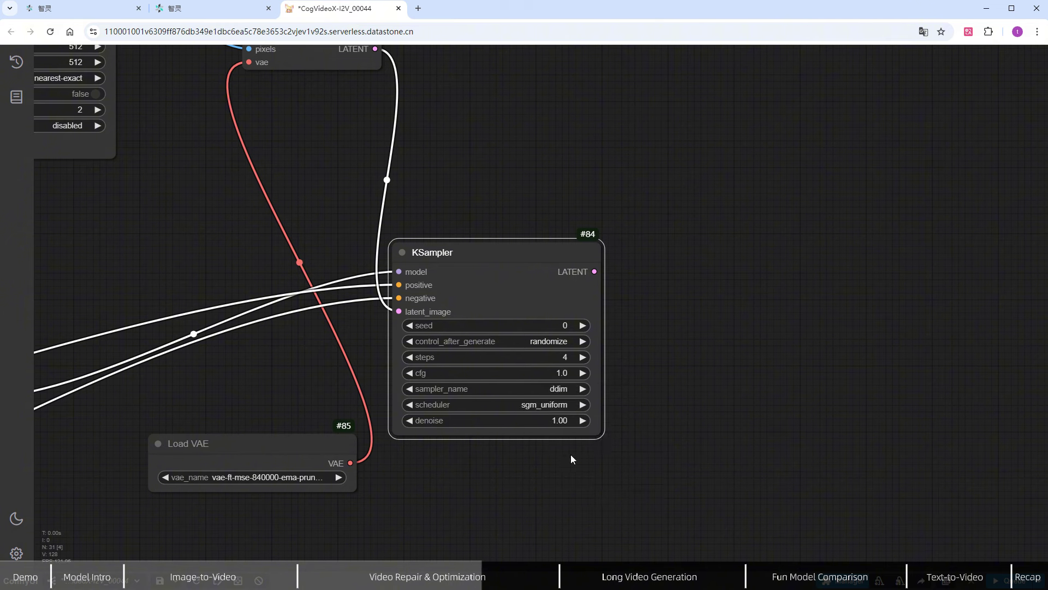
pyautogui.click(546, 419)
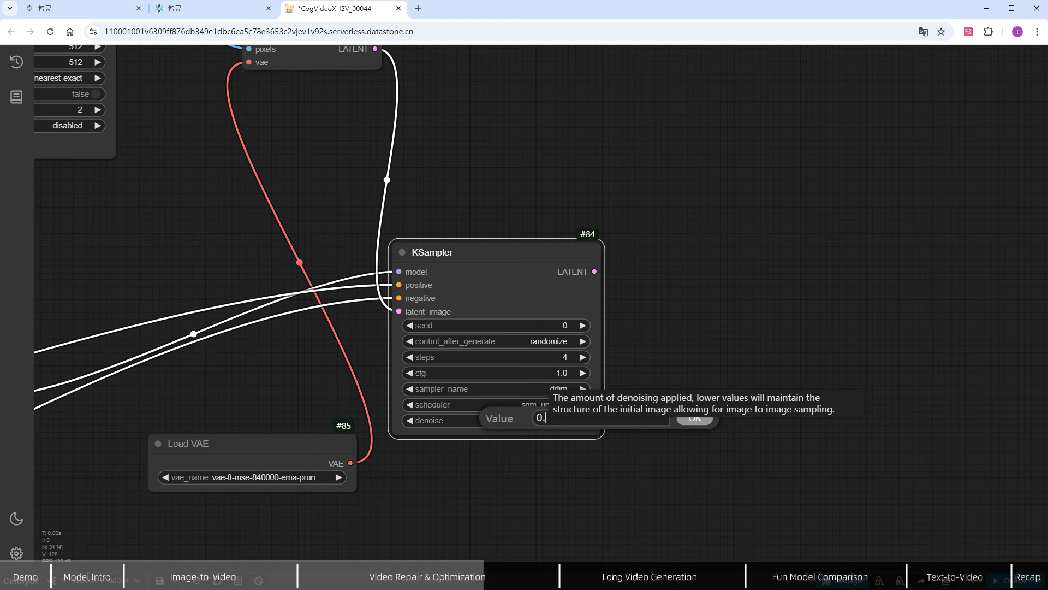
pyautogui.write('0.4')
pyautogui.press('Return')
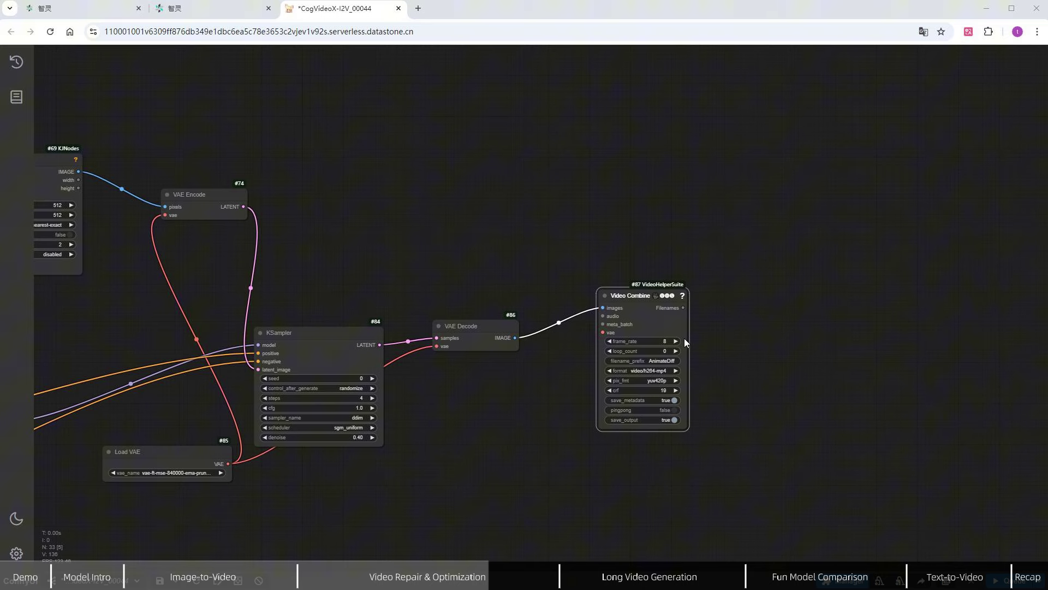
# Add an Image Concatenate Multi node with original CogVideoX frames in image_1 and VAE Decode frames in image_2
pyautogui.scroll(-5, 684, 339)
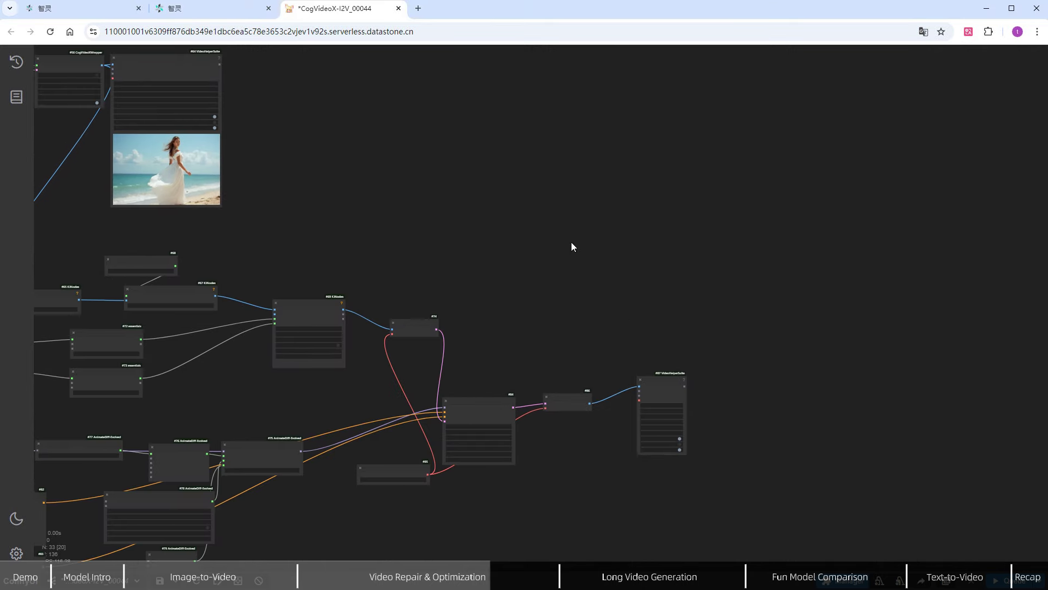
pyautogui.doubleClick(526, 201)
pyautogui.write('ima')
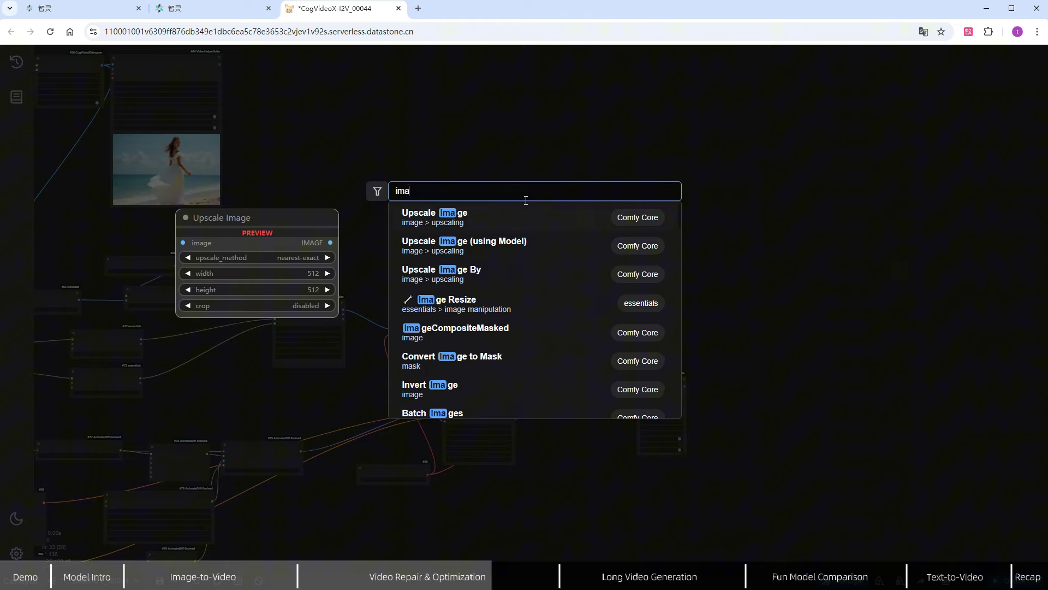
pyautogui.write('ge co')
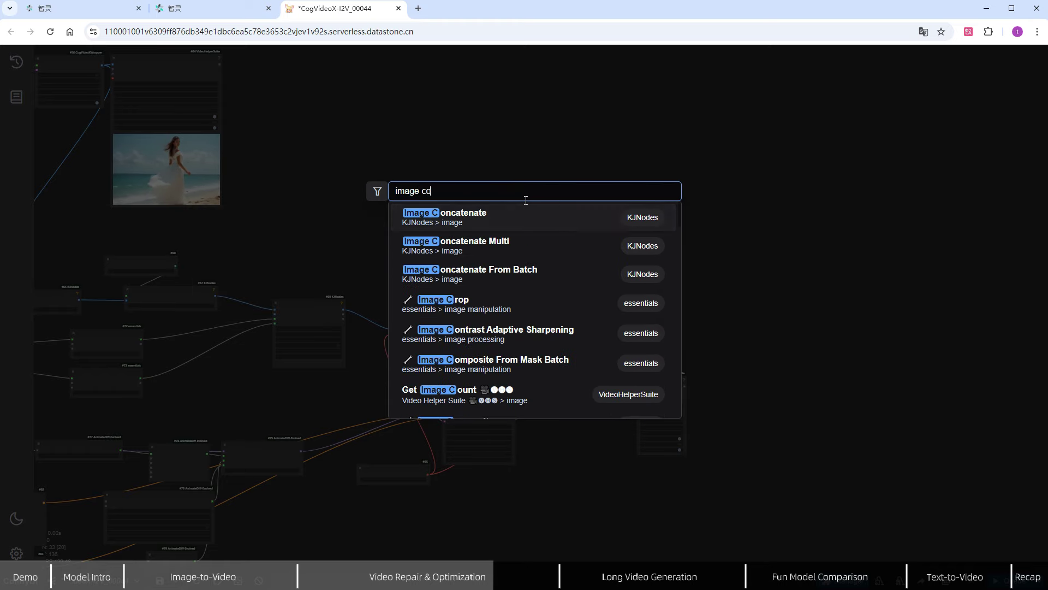
pyautogui.click(514, 250)
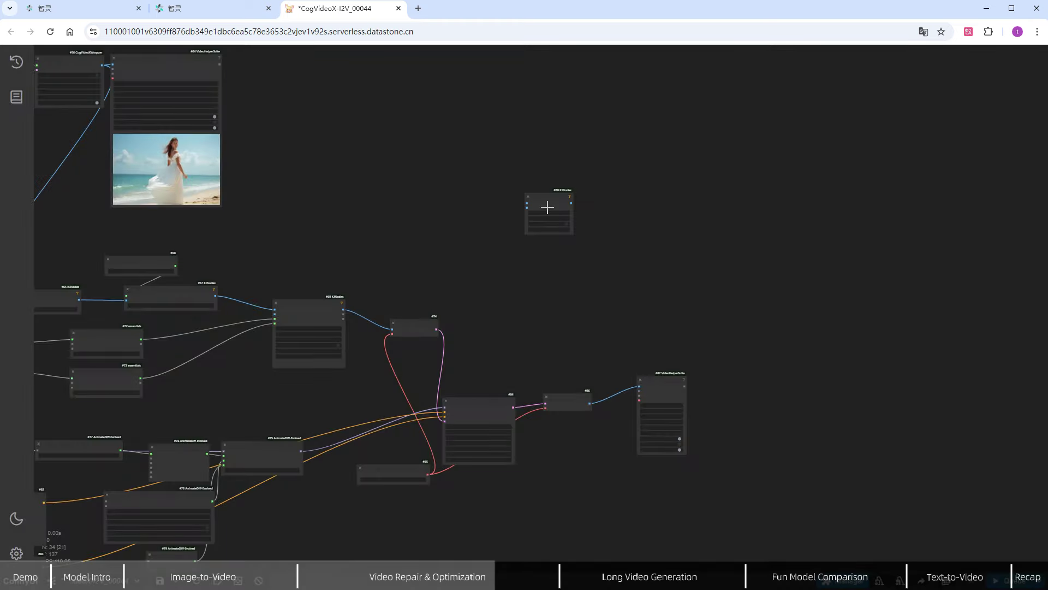
pyautogui.moveTo(546, 206); pyautogui.dragTo(617, 263)
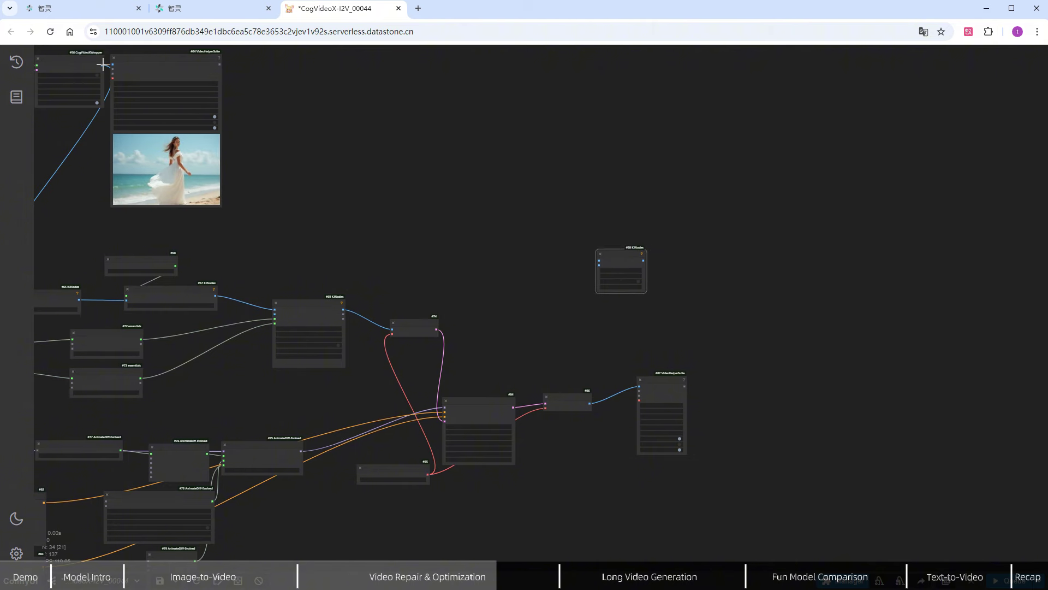
pyautogui.moveTo(535, 184); pyautogui.dragTo(599, 261)
pyautogui.scroll(5, 614, 328)
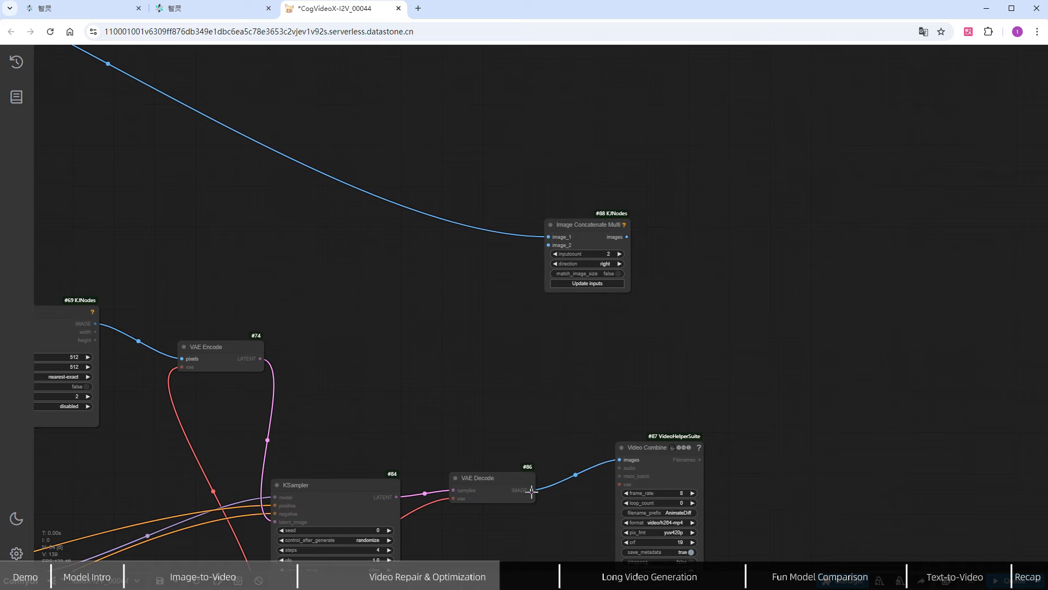
pyautogui.moveTo(548, 246); pyautogui.dragTo(548, 245)
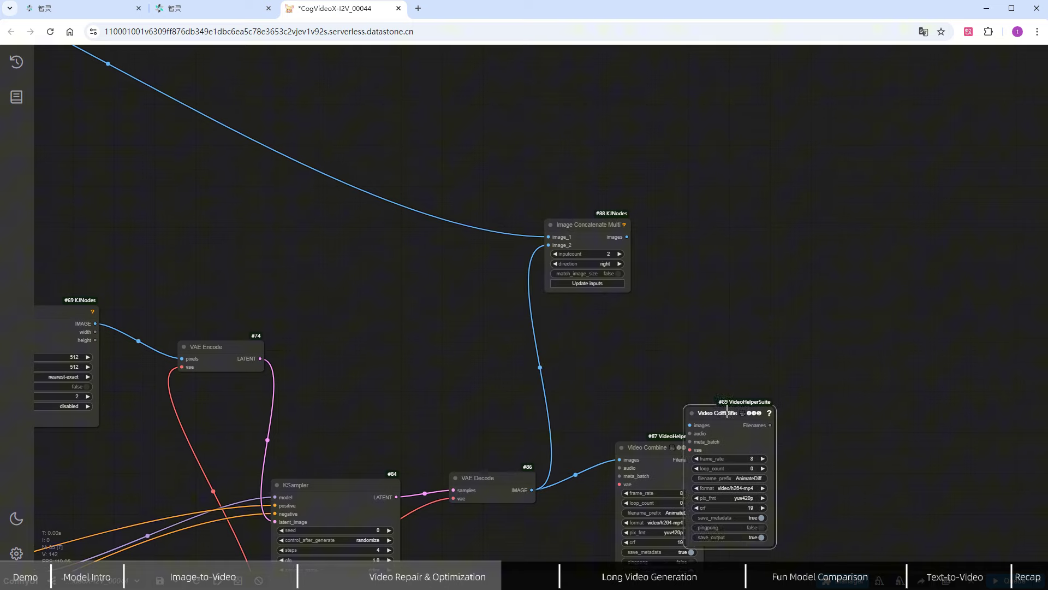
# Paste a second Video Combine node and feed it the concatenated images
pyautogui.hotkey('ctrl', 'v')
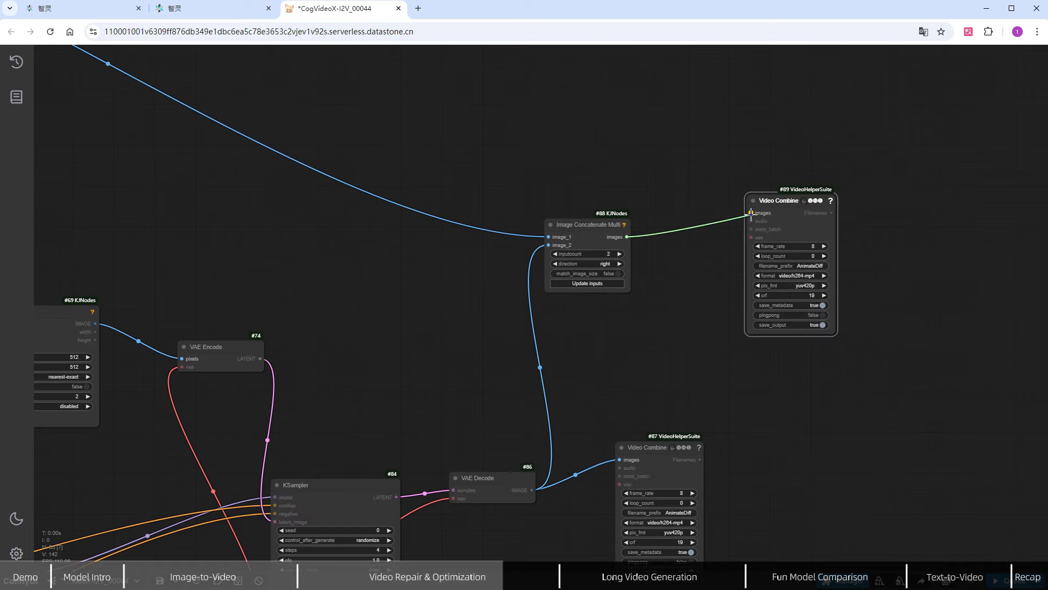
pyautogui.moveTo(751, 214); pyautogui.dragTo(752, 214)
pyautogui.scroll(-5, 683, 241)
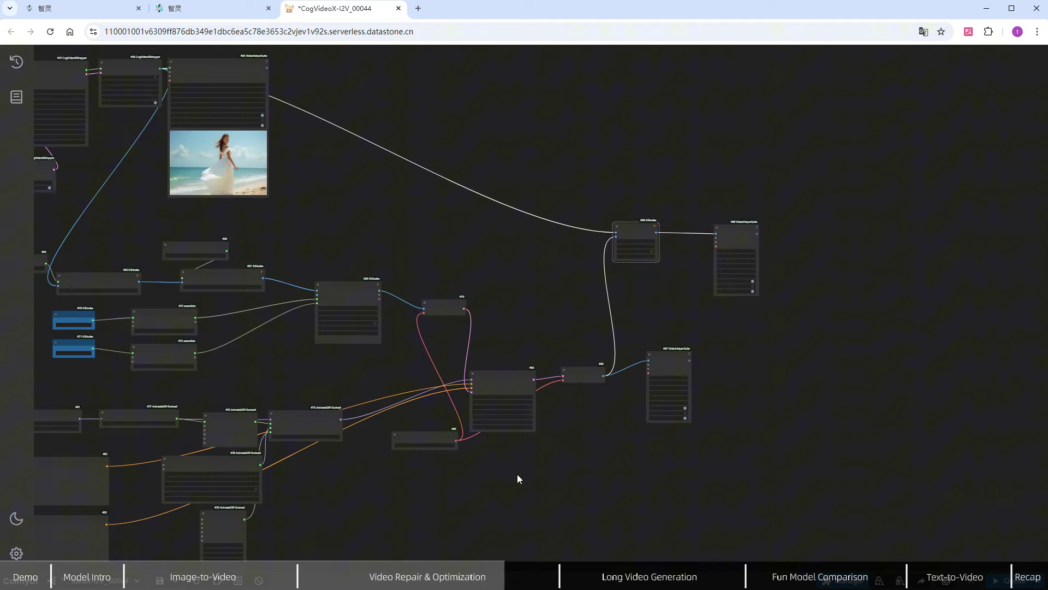
pyautogui.moveTo(512, 474); pyautogui.dragTo(699, 474)
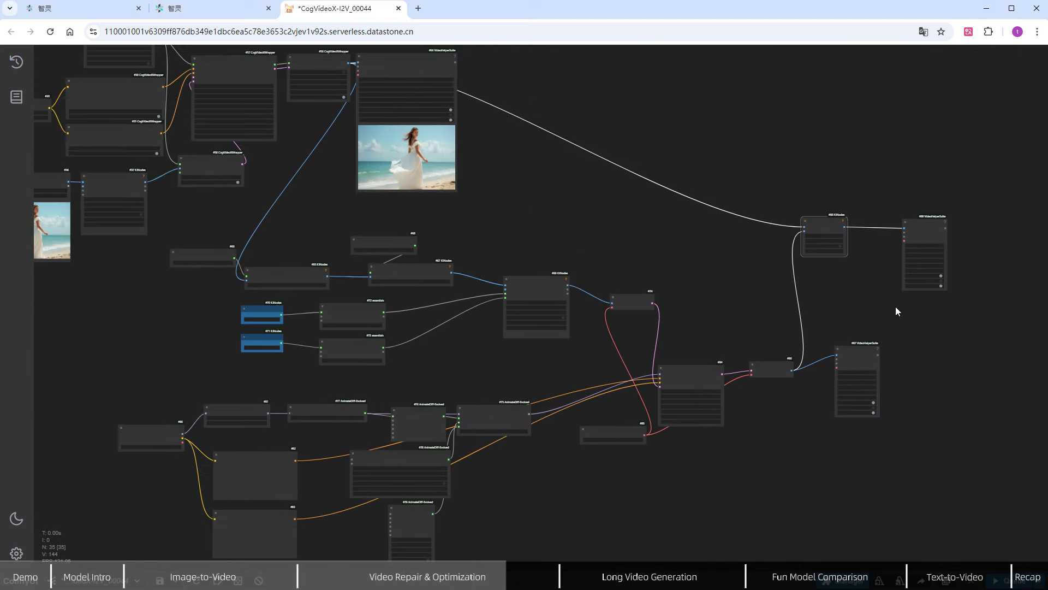
pyautogui.scroll(7, 896, 307)
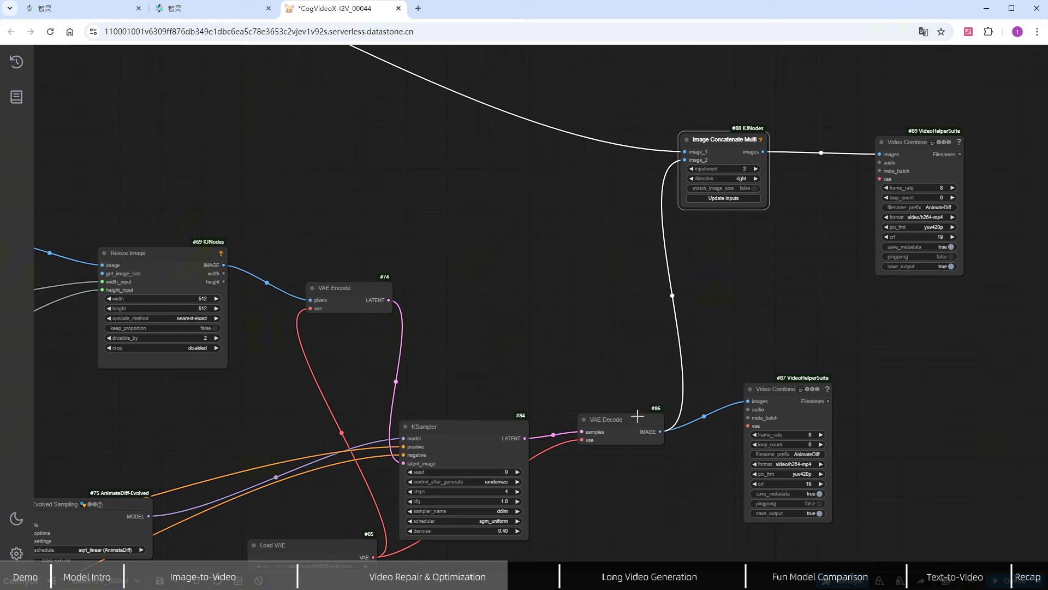
# Add a Resize Image node above VAE Decode and feed it the decoded frames
pyautogui.moveTo(632, 416); pyautogui.dragTo(618, 413)
pyautogui.moveTo(775, 389); pyautogui.dragTo(920, 397)
pyautogui.doubleClick(697, 334)
pyautogui.write('res')
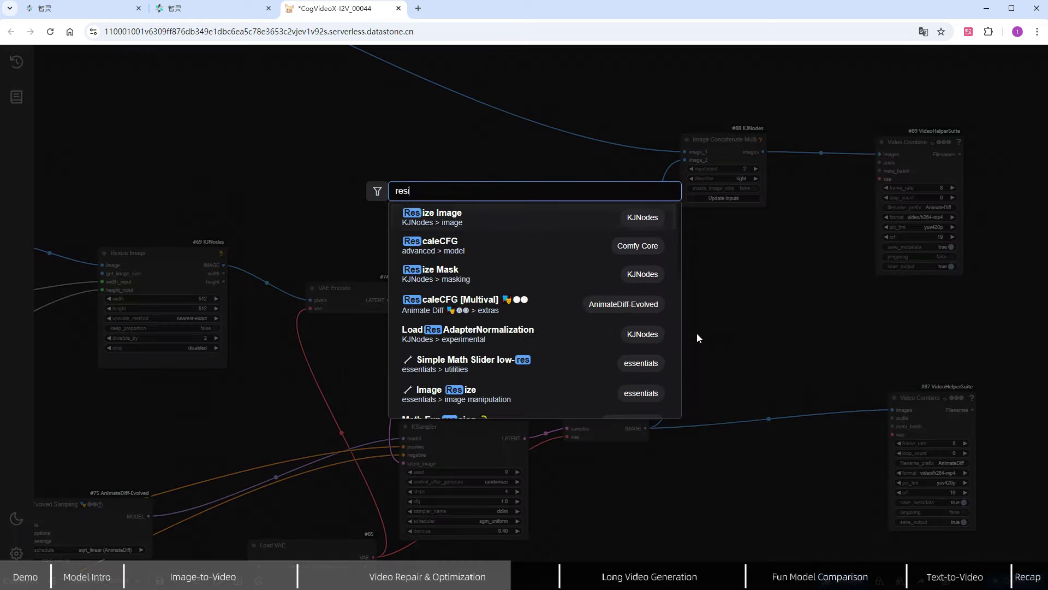
pyautogui.write('iz')
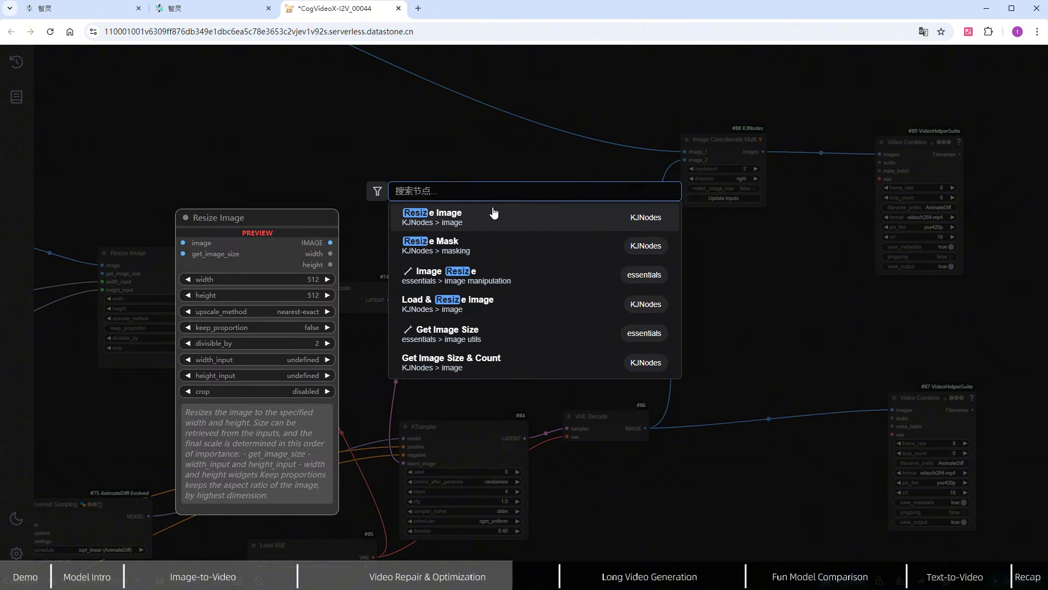
pyautogui.click(493, 213)
pyautogui.moveTo(763, 345); pyautogui.dragTo(591, 243)
pyautogui.moveTo(642, 427); pyautogui.dragTo(506, 320)
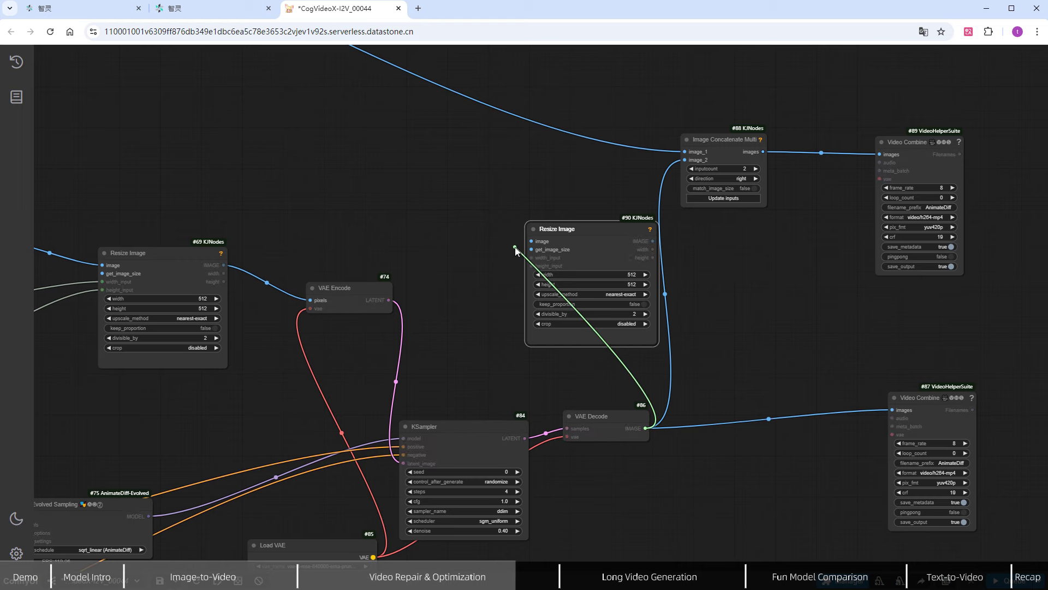
pyautogui.moveTo(531, 240); pyautogui.dragTo(533, 239)
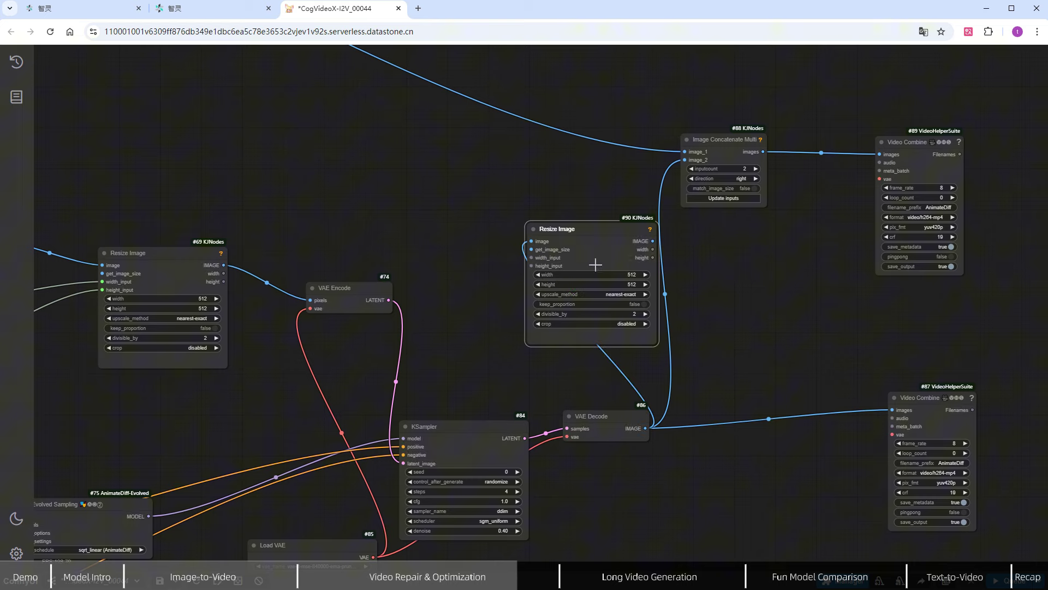
# Drive Resize Image with the width and height values and send its output to image_2
pyautogui.scroll(-5, 411, 214)
pyautogui.moveTo(386, 213); pyautogui.dragTo(553, 263)
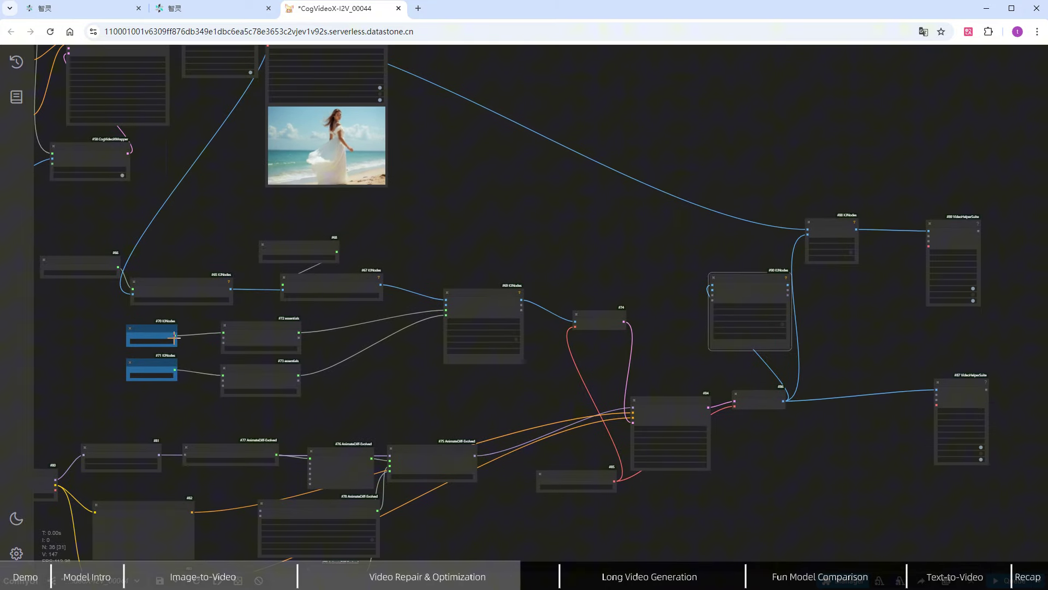
pyautogui.moveTo(702, 309); pyautogui.dragTo(712, 293)
pyautogui.moveTo(214, 370); pyautogui.dragTo(714, 299)
pyautogui.scroll(5, 729, 296)
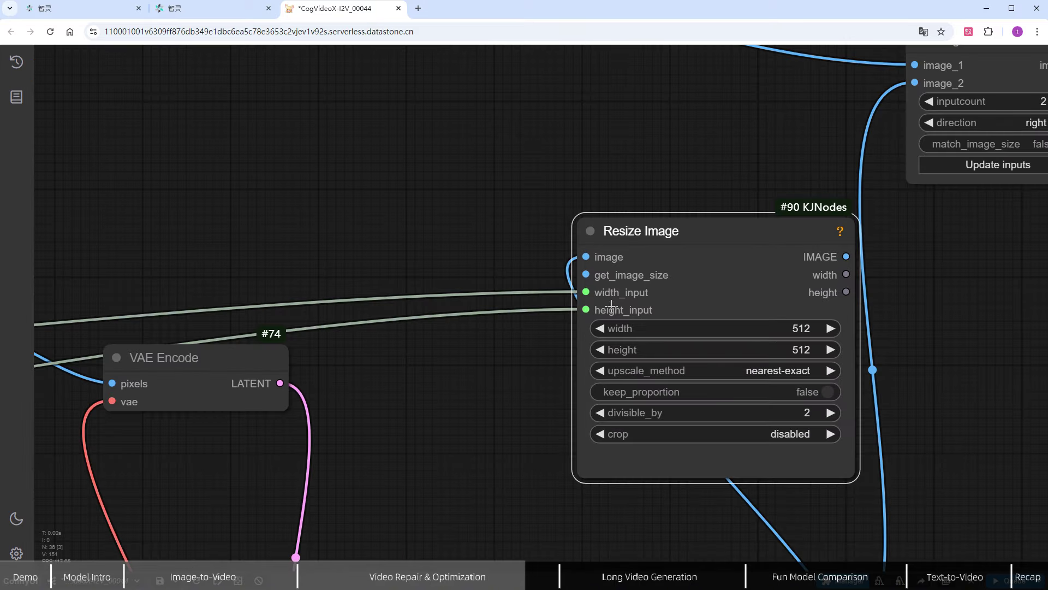
pyautogui.moveTo(961, 388); pyautogui.dragTo(586, 467)
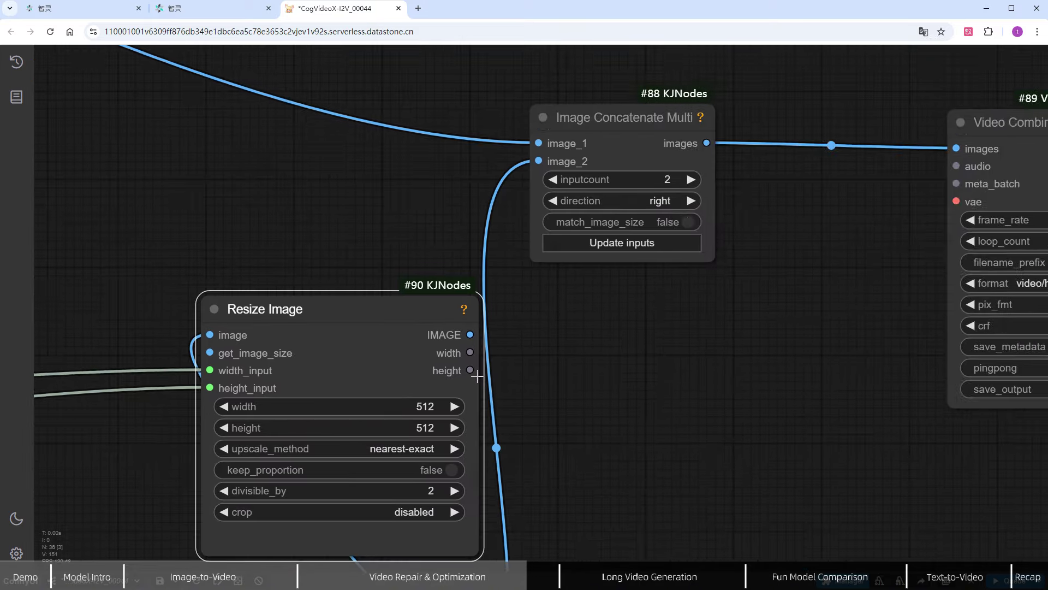
pyautogui.scroll(-6, 478, 375)
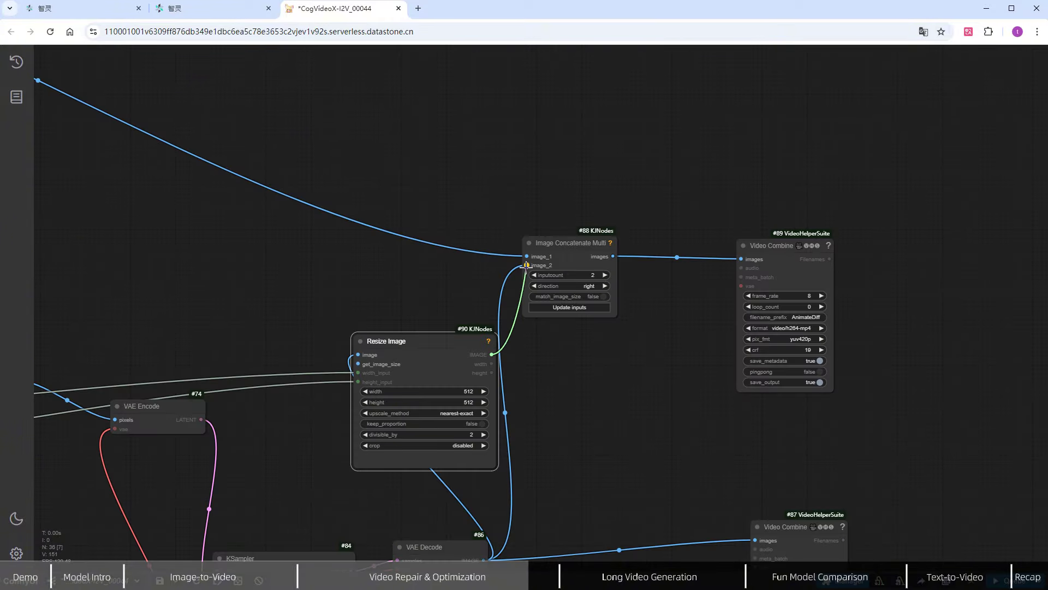
pyautogui.moveTo(467, 355); pyautogui.dragTo(463, 336)
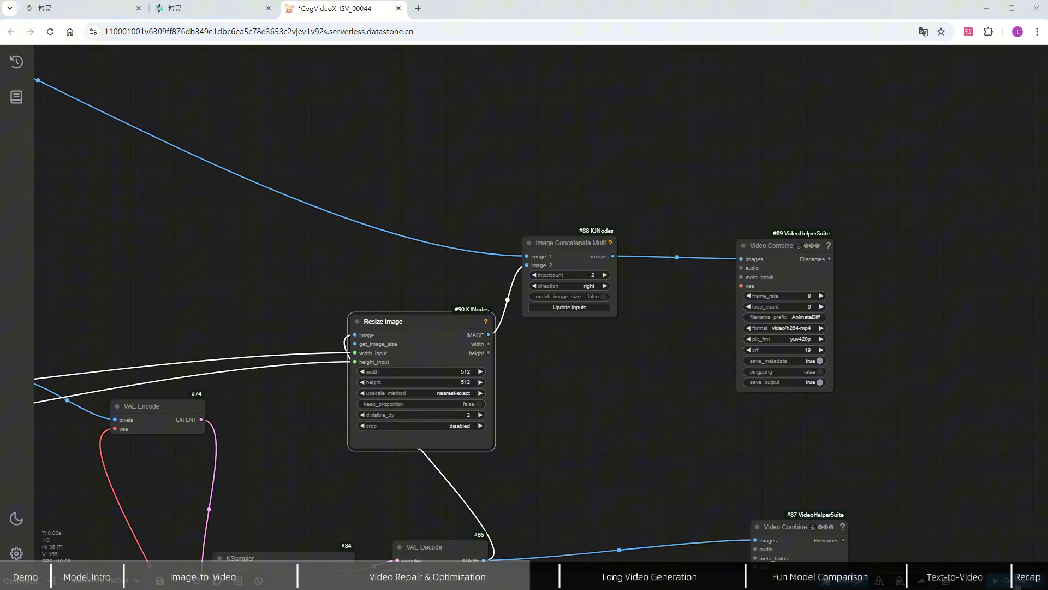
# Widen the side-by-side Video Combine node so the original and refined beach clips preview larger
pyautogui.scroll(-10, 581, 404)
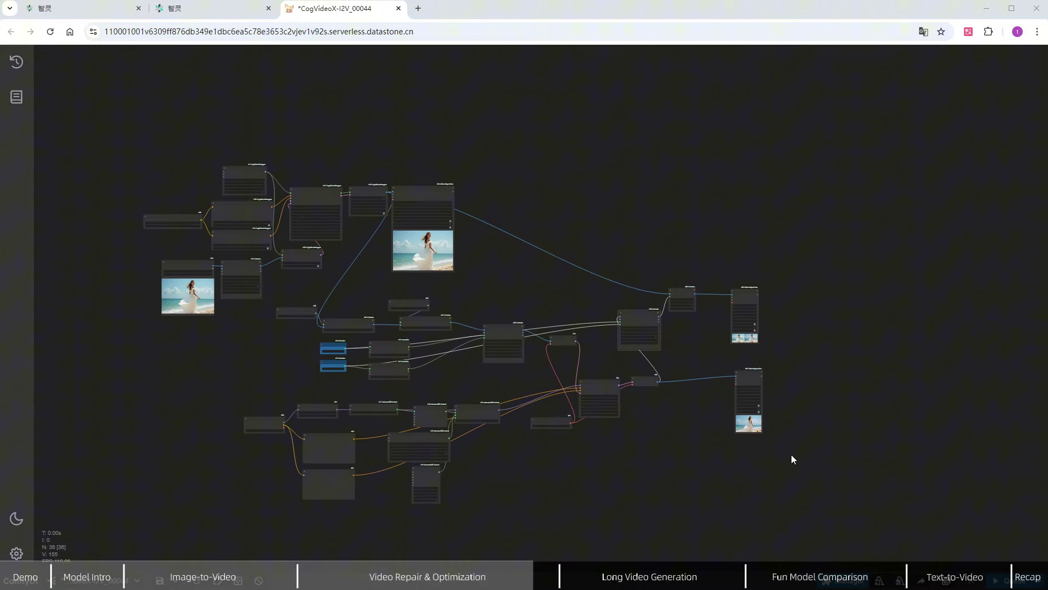
pyautogui.scroll(4, 791, 454)
pyautogui.scroll(10, 698, 433)
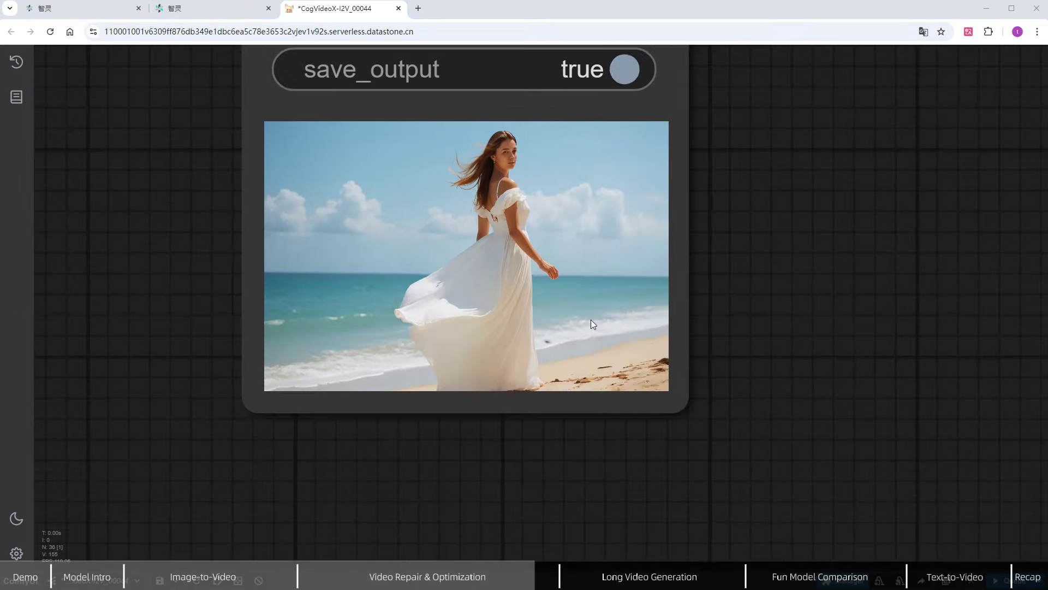
pyautogui.scroll(4, 719, 282)
pyautogui.moveTo(711, 257); pyautogui.dragTo(785, 294)
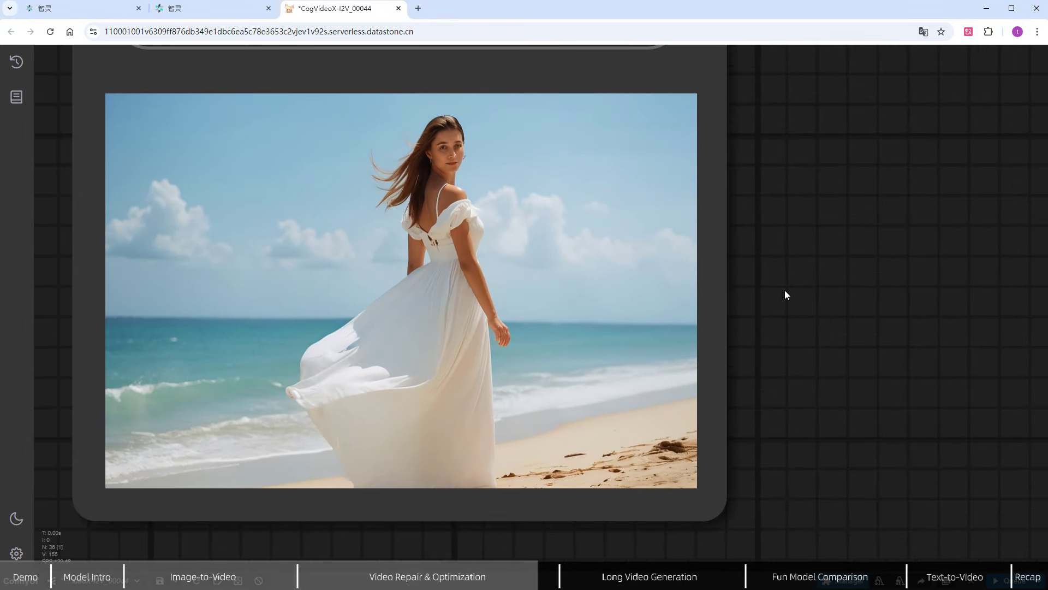
pyautogui.scroll(-10, 807, 268)
pyautogui.moveTo(809, 271); pyautogui.dragTo(599, 482)
pyautogui.moveTo(529, 475); pyautogui.dragTo(824, 368)
pyautogui.scroll(-6, 856, 411)
pyautogui.moveTo(856, 411); pyautogui.dragTo(807, 290)
pyautogui.scroll(12, 807, 294)
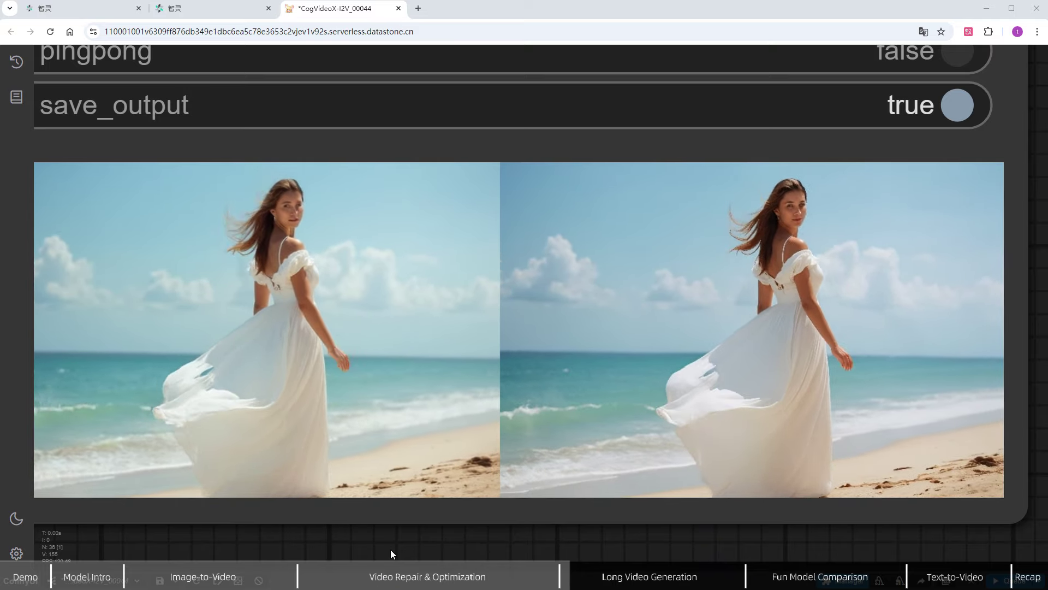
# Box-select the refinement, resize, concatenate and comparison nodes and delete them
pyautogui.scroll(-10, 391, 548)
pyautogui.scroll(3, 641, 390)
pyautogui.scroll(-4, 641, 390)
pyautogui.scroll(-5, 736, 318)
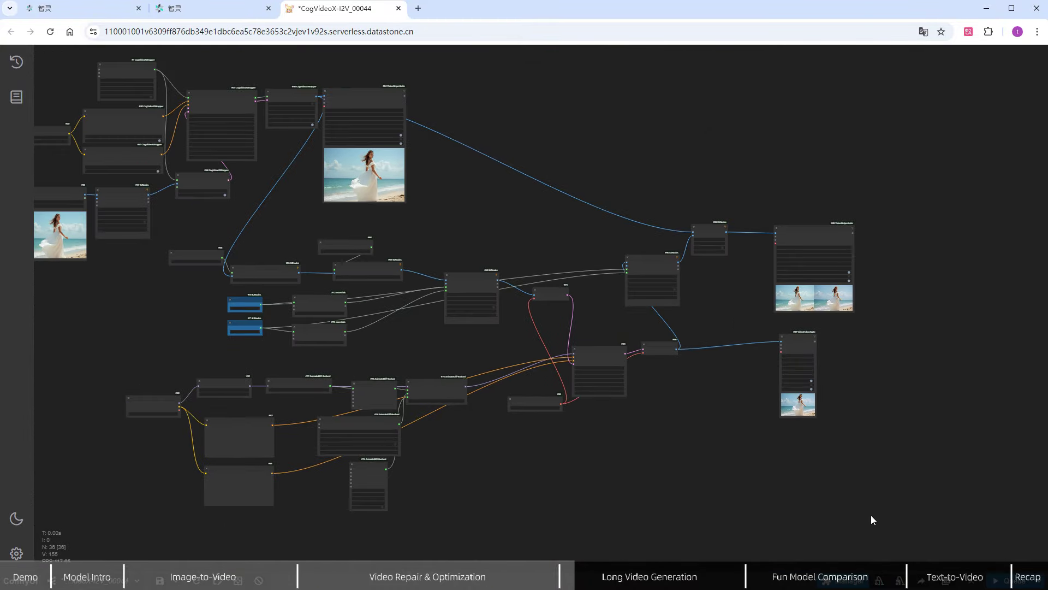
pyautogui.moveTo(879, 543); pyautogui.dragTo(171, 235)
pyautogui.press('Delete')
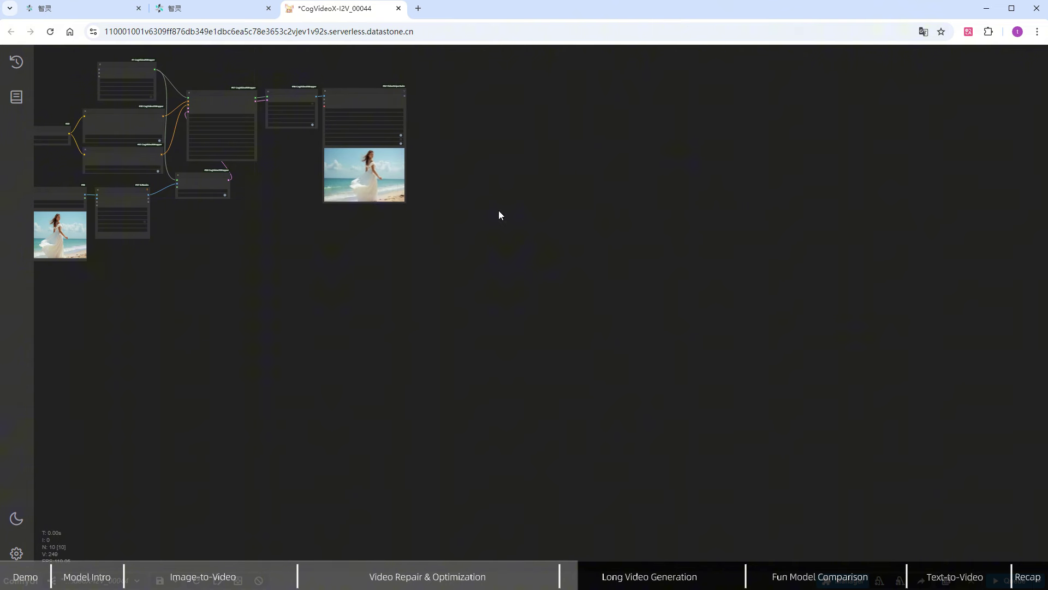
pyautogui.moveTo(505, 206); pyautogui.dragTo(761, 386)
pyautogui.scroll(8, 761, 386)
# Paste a Get Image or Mask Range From Batch node fed by CogVideo Decode's frames and select its start_index
pyautogui.moveTo(687, 374); pyautogui.dragTo(604, 355)
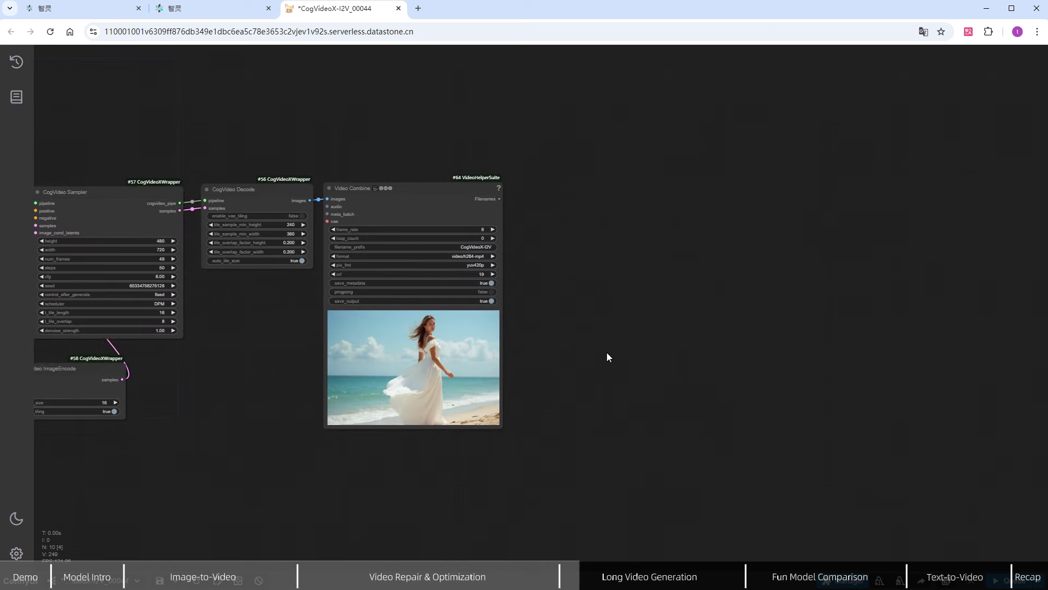
pyautogui.scroll(4, 639, 248)
pyautogui.hotkey('ctrl', 'v')
pyautogui.moveTo(701, 256); pyautogui.dragTo(654, 235)
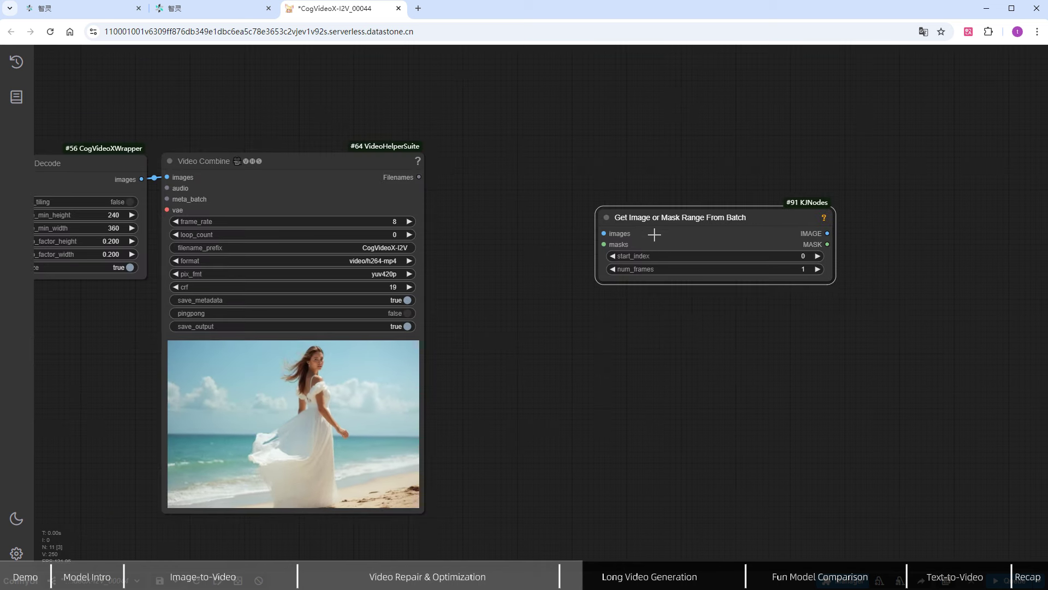
pyautogui.moveTo(142, 178); pyautogui.dragTo(604, 233)
pyautogui.click(798, 257)
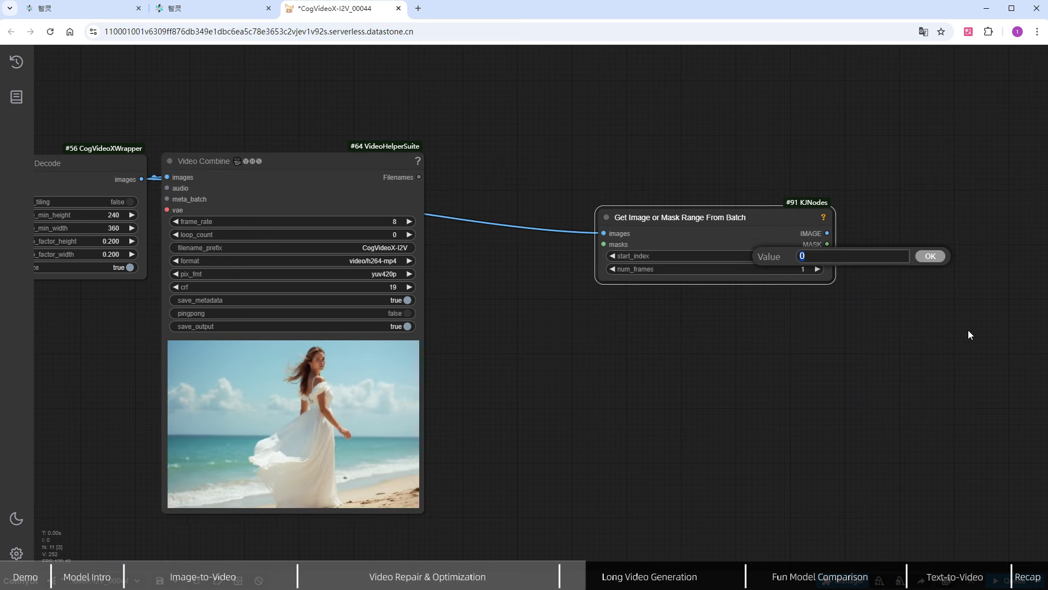
# Set start_index to -1 and add a Preview Image of the extracted last frame
pyautogui.write('-1')
pyautogui.press('Return')
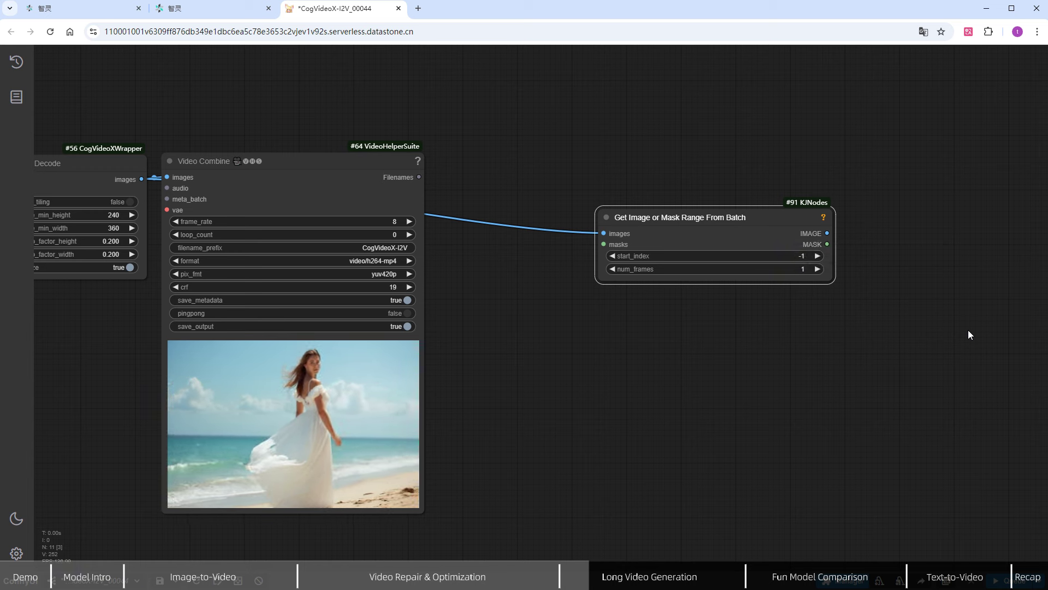
pyautogui.moveTo(903, 170); pyautogui.dragTo(903, 170)
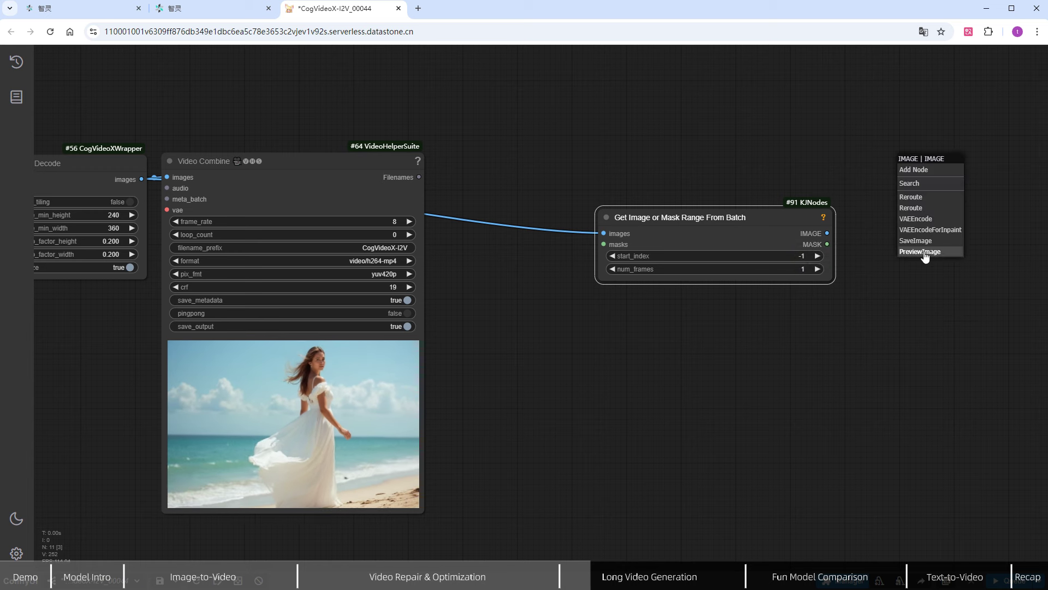
pyautogui.click(923, 255)
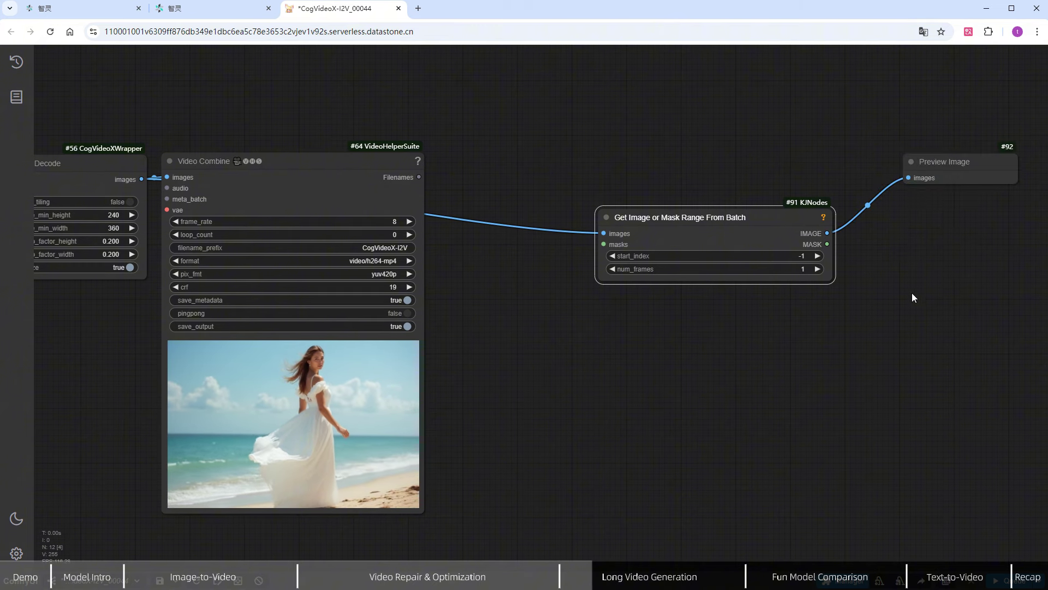
# Add a Preview Image of all decoded frames and show frame 49 of 49
pyautogui.moveTo(855, 317); pyautogui.dragTo(882, 425)
pyautogui.moveTo(162, 291); pyautogui.dragTo(516, 109)
pyautogui.click(532, 201)
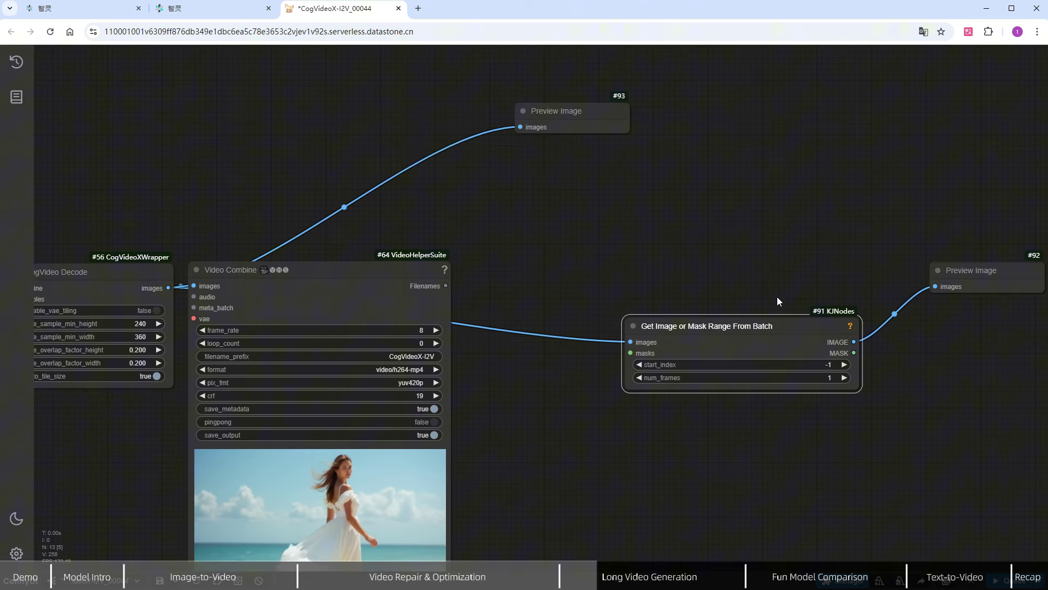
pyautogui.moveTo(925, 474); pyautogui.dragTo(752, 446)
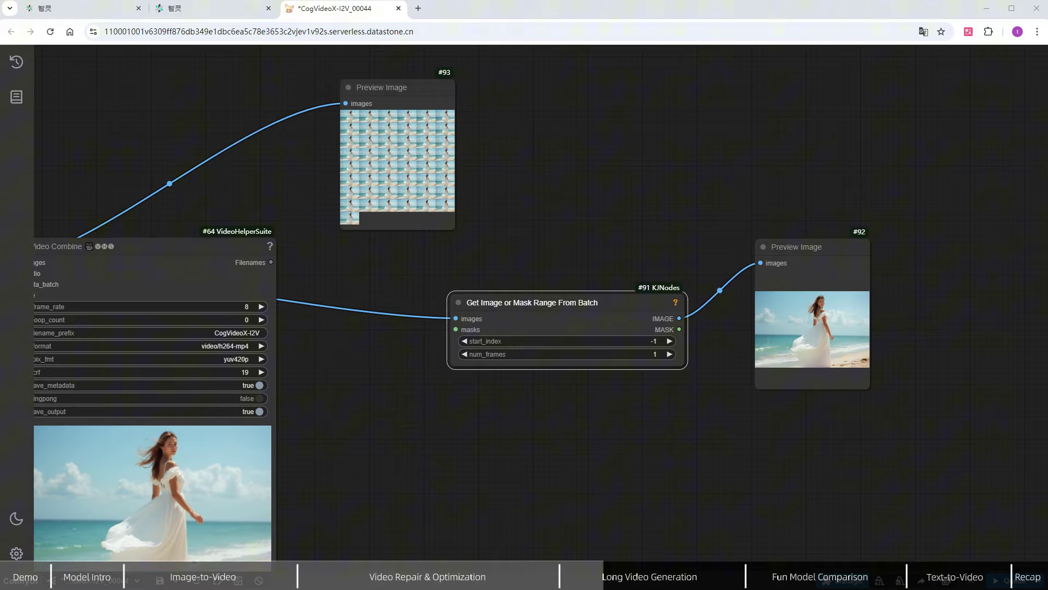
pyautogui.scroll(15, 845, 334)
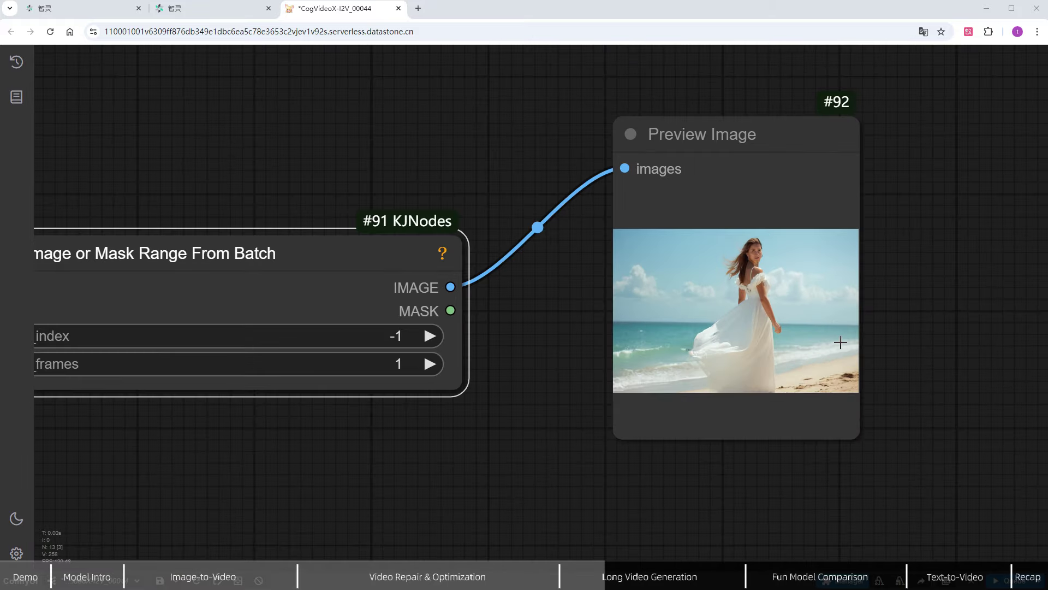
pyautogui.scroll(-10, 789, 295)
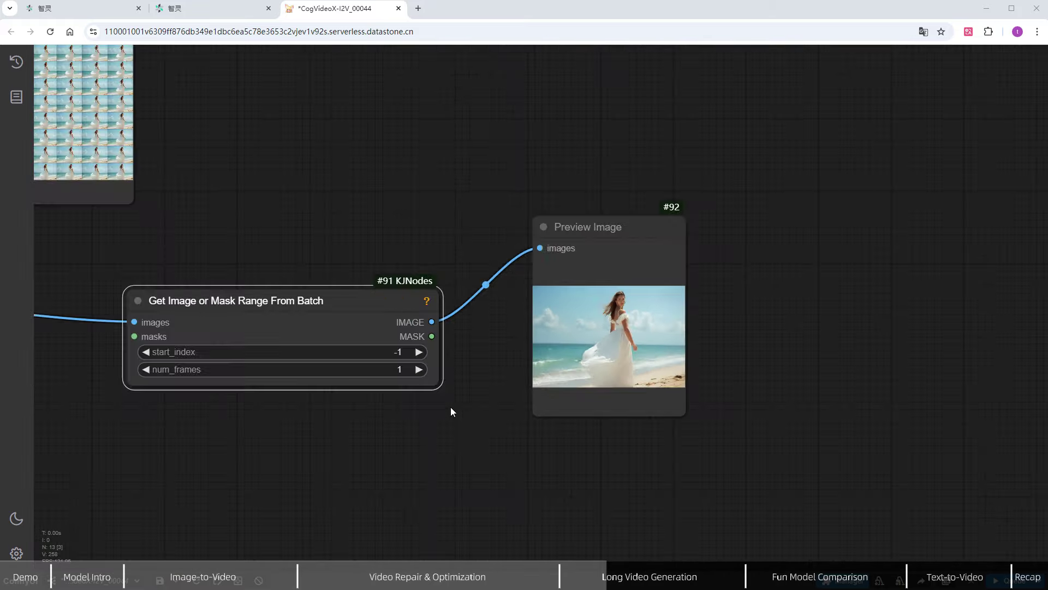
pyautogui.moveTo(155, 149); pyautogui.dragTo(595, 123)
pyautogui.click(506, 309)
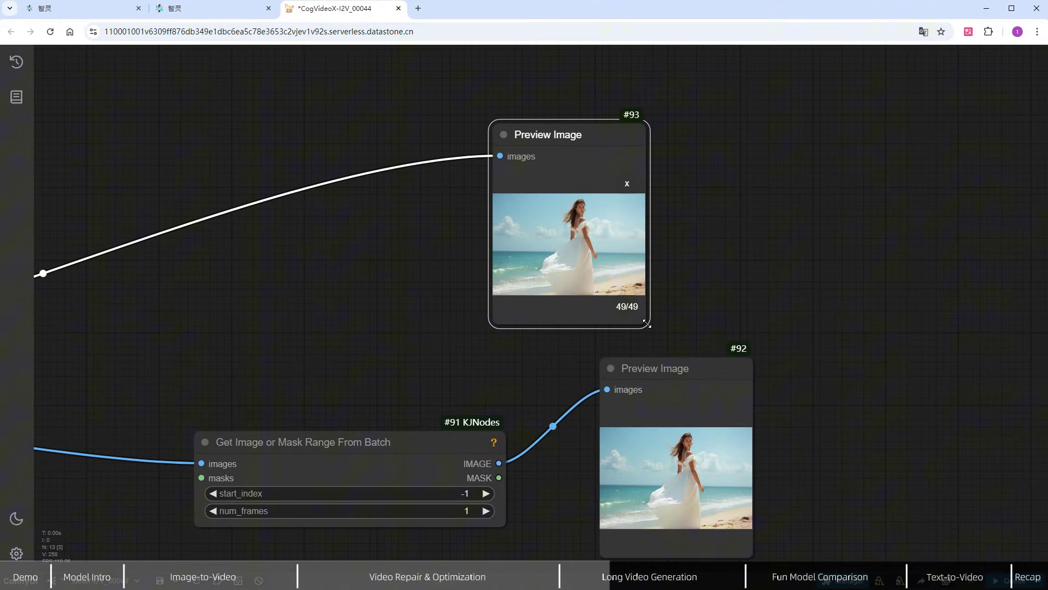
# Enlarge and arrange the all-frames and last-frame preview nodes
pyautogui.moveTo(647, 324); pyautogui.dragTo(808, 326)
pyautogui.moveTo(721, 365); pyautogui.dragTo(652, 362)
pyautogui.moveTo(680, 552); pyautogui.dragTo(855, 546)
pyautogui.moveTo(797, 377); pyautogui.dragTo(772, 375)
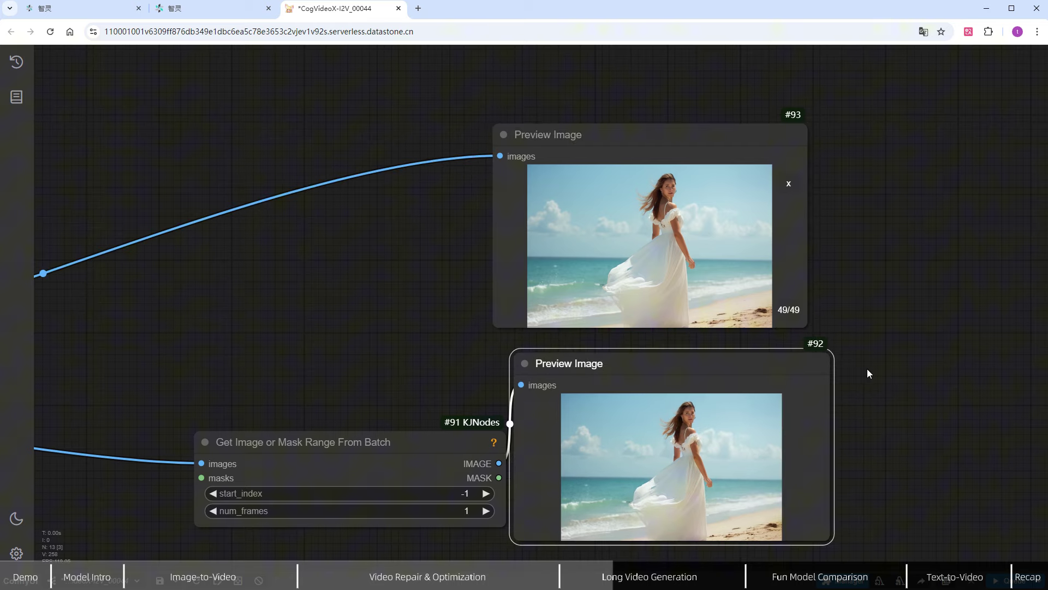
pyautogui.scroll(5, 861, 415)
pyautogui.scroll(3, 830, 391)
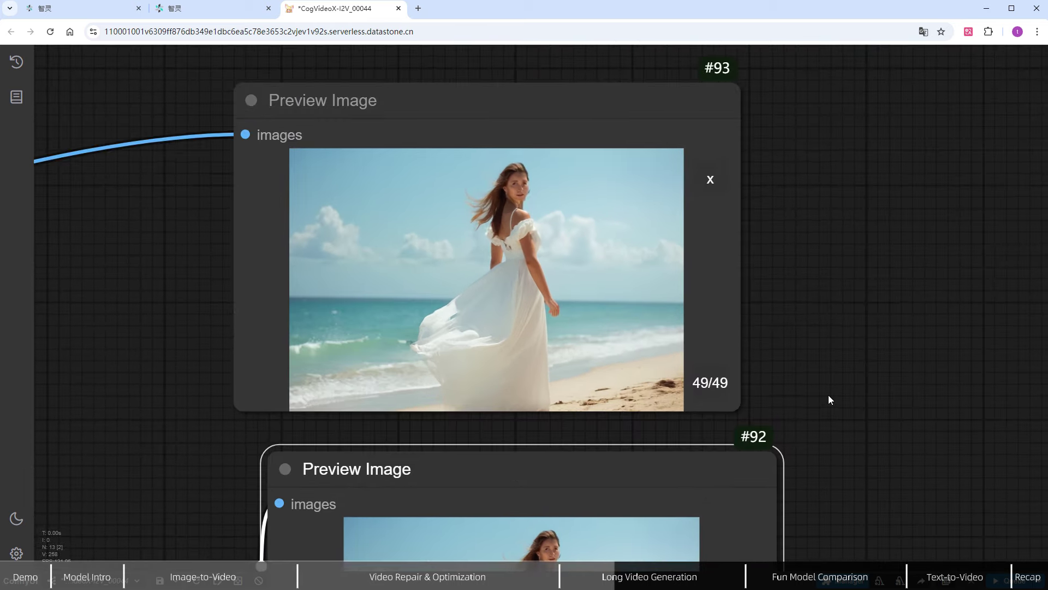
pyautogui.moveTo(828, 394); pyautogui.dragTo(886, 156)
pyautogui.scroll(-10, 905, 196)
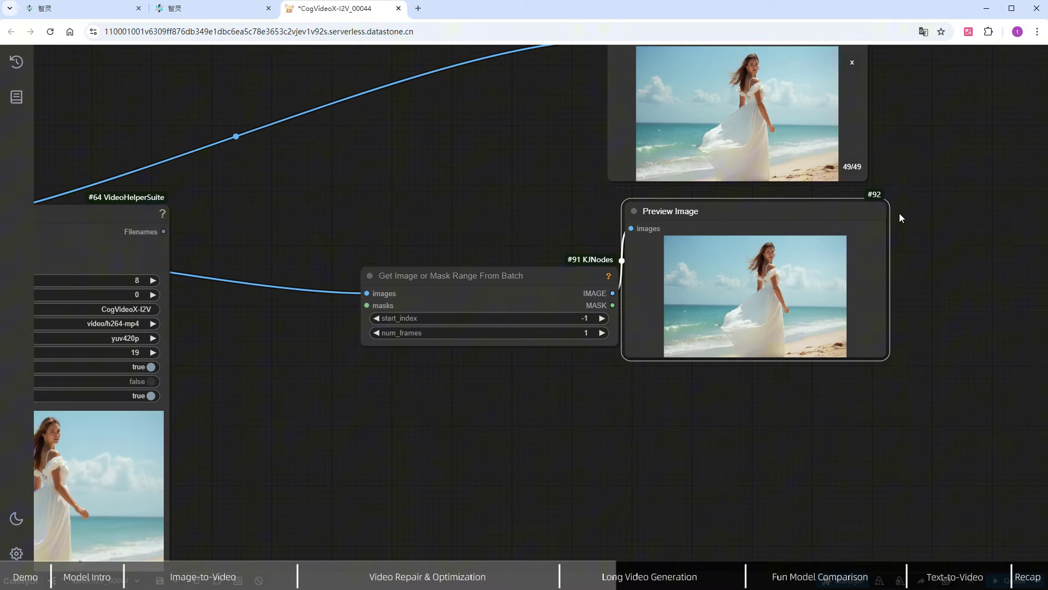
pyautogui.hscroll(-4, 587, 415)
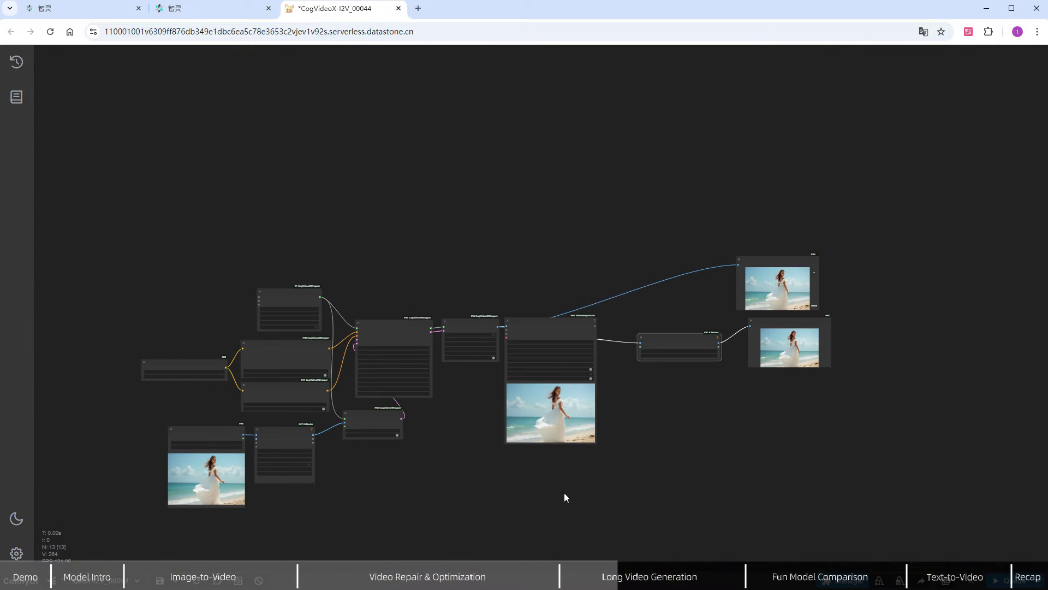
# Copy the whole image-to-video workflow and paste a duplicate beside the original
pyautogui.hotkey('ctrl', 'a')
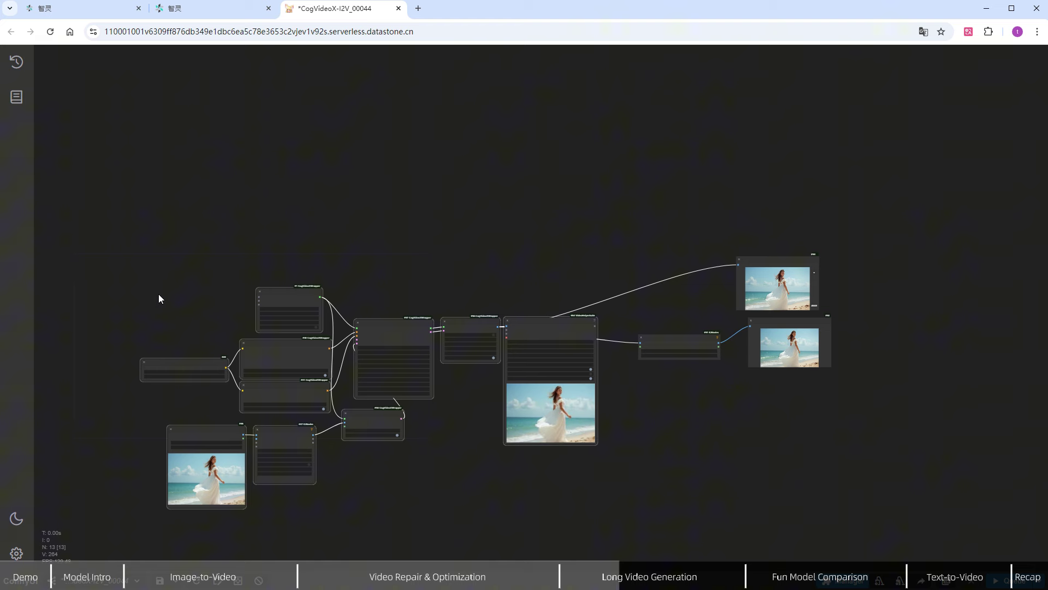
pyautogui.moveTo(797, 424); pyautogui.dragTo(470, 434)
pyautogui.hscroll(2, 473, 395)
pyautogui.scroll(2, 500, 405)
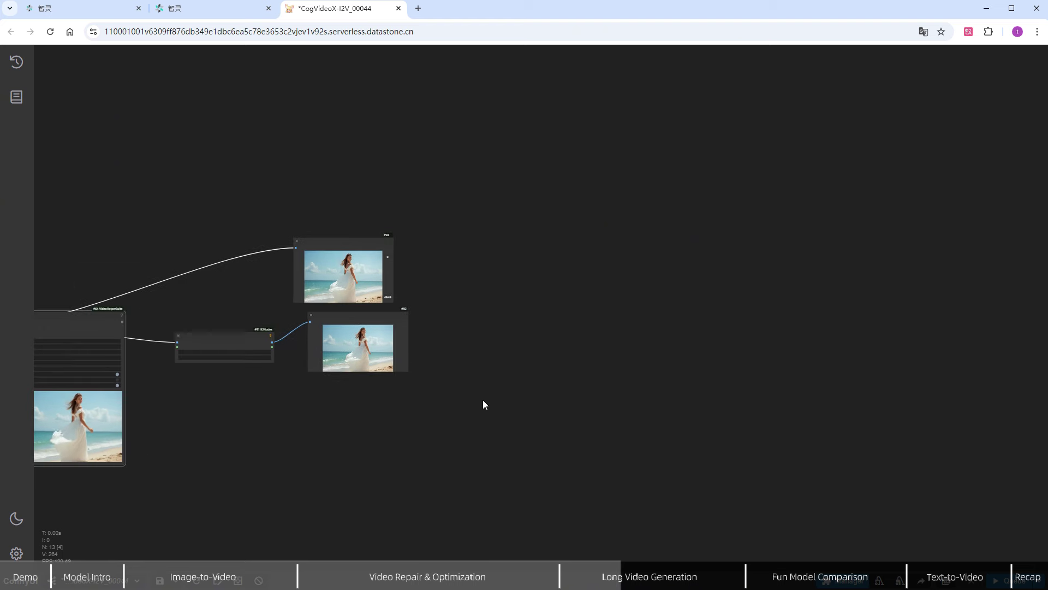
pyautogui.click(503, 399)
pyautogui.hotkey('ctrl', 'v')
pyautogui.moveTo(662, 405); pyautogui.dragTo(457, 323)
# Delete the copy's Resize Image and Load Image nodes and reposition the last-frame extraction node
pyautogui.scroll(5, 242, 448)
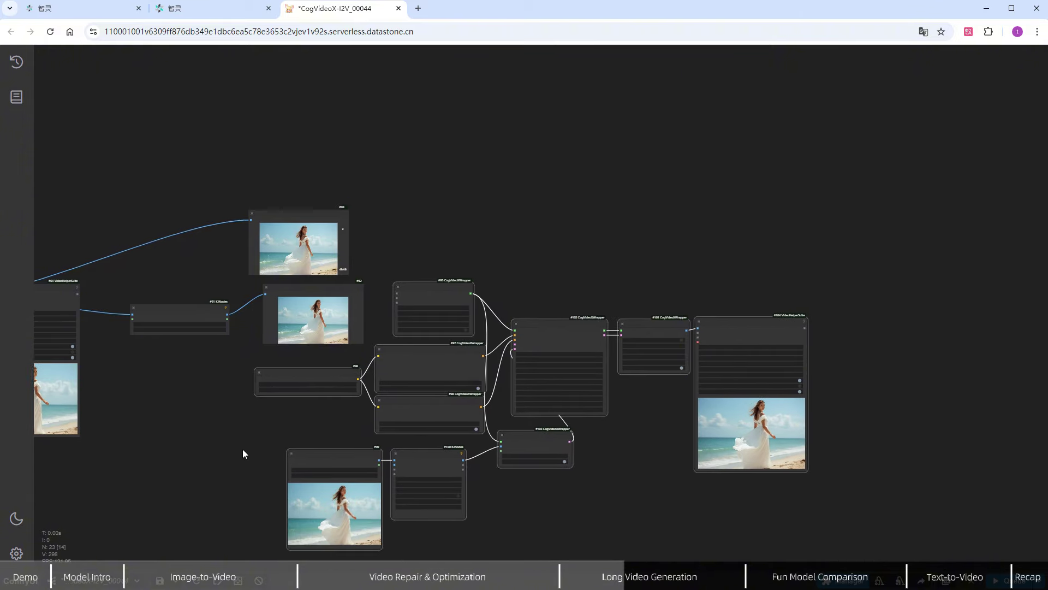
pyautogui.scroll(1, 240, 443)
pyautogui.moveTo(368, 459); pyautogui.dragTo(229, 422)
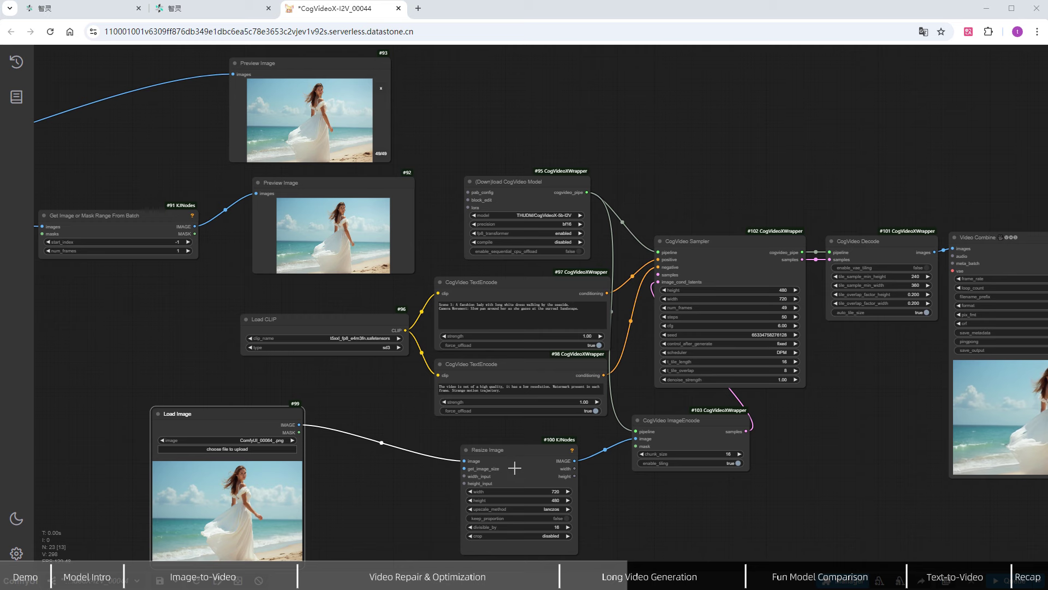
pyautogui.moveTo(182, 236); pyautogui.dragTo(636, 439)
pyautogui.moveTo(541, 465); pyautogui.dragTo(409, 449)
pyautogui.press('Delete')
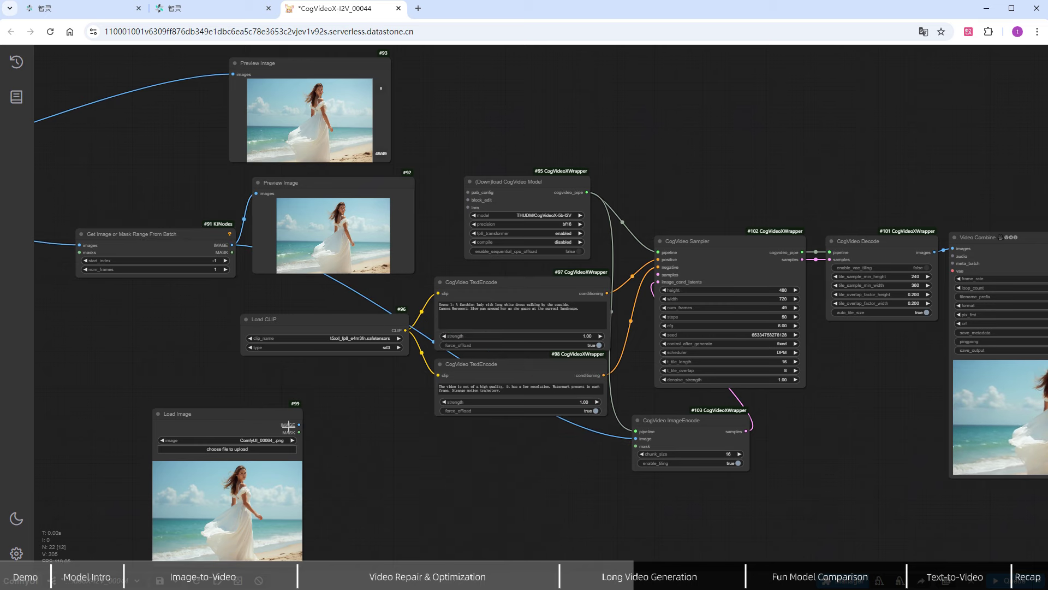
pyautogui.click(276, 419)
pyautogui.press('Delete')
pyautogui.moveTo(359, 411); pyautogui.dragTo(352, 477)
# Route the original model pipeline to the copy's sampler and image encoder, deleting the copy's loader
pyautogui.scroll(-5, 341, 500)
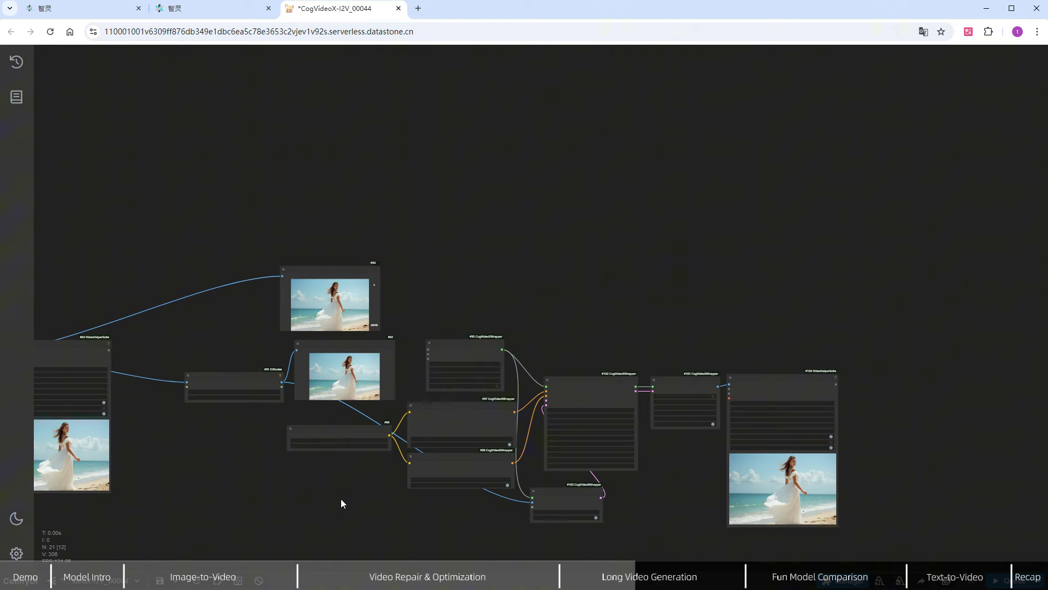
pyautogui.moveTo(328, 486); pyautogui.dragTo(666, 503)
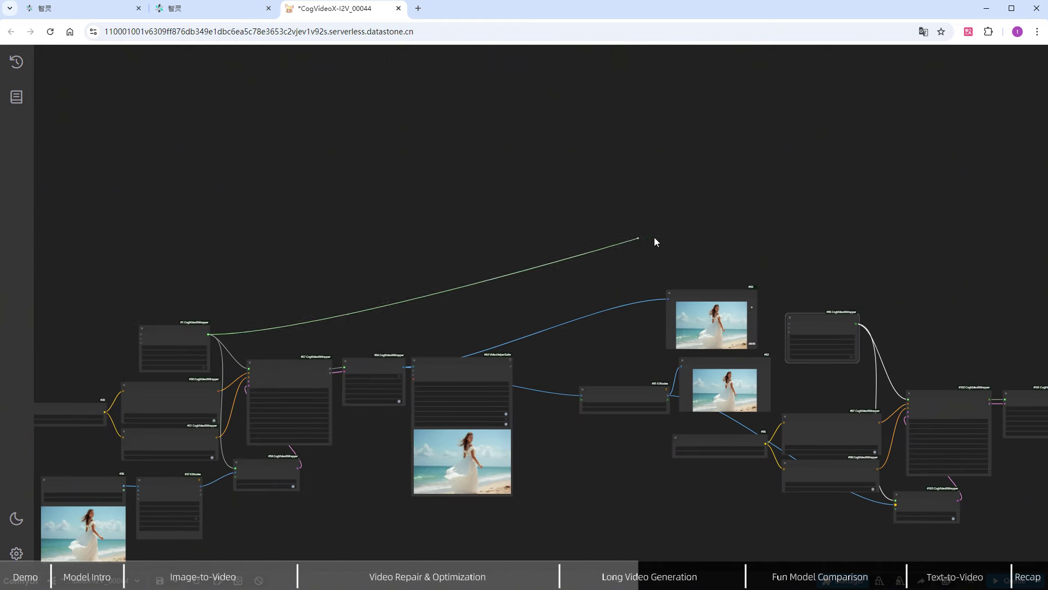
pyautogui.moveTo(664, 238); pyautogui.dragTo(672, 233)
pyautogui.click(692, 264)
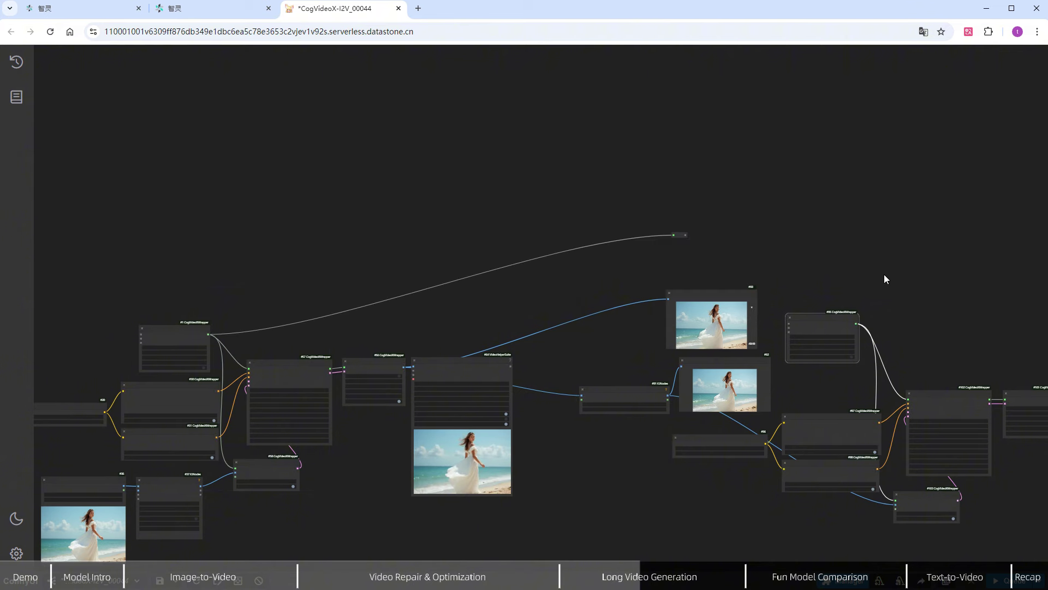
pyautogui.moveTo(884, 279); pyautogui.dragTo(588, 320)
pyautogui.scroll(3, 576, 320)
pyautogui.scroll(-3, 640, 266)
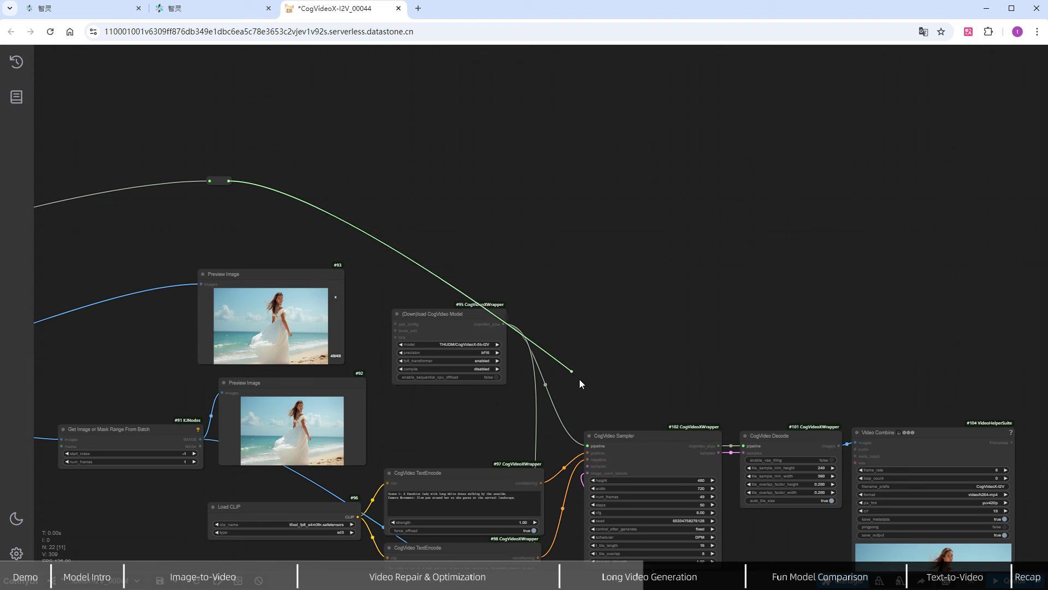
pyautogui.moveTo(588, 392); pyautogui.dragTo(588, 446)
pyautogui.moveTo(670, 373); pyautogui.dragTo(688, 244)
pyautogui.moveTo(248, 53); pyautogui.dragTo(584, 480)
pyautogui.moveTo(469, 186); pyautogui.dragTo(491, 174)
pyautogui.press('Delete')
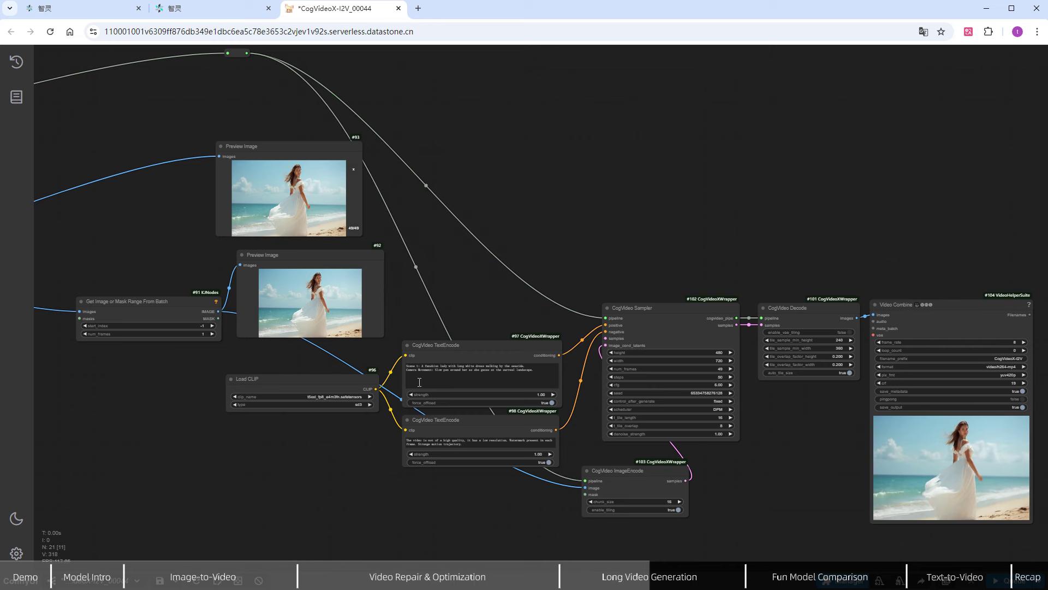
# Route the original CLIP through a reroute to the copy's positive and negative text encoders
pyautogui.scroll(-3, 305, 485)
pyautogui.moveTo(305, 484); pyautogui.dragTo(803, 444)
pyautogui.moveTo(96, 314); pyautogui.dragTo(772, 112)
pyautogui.click(780, 149)
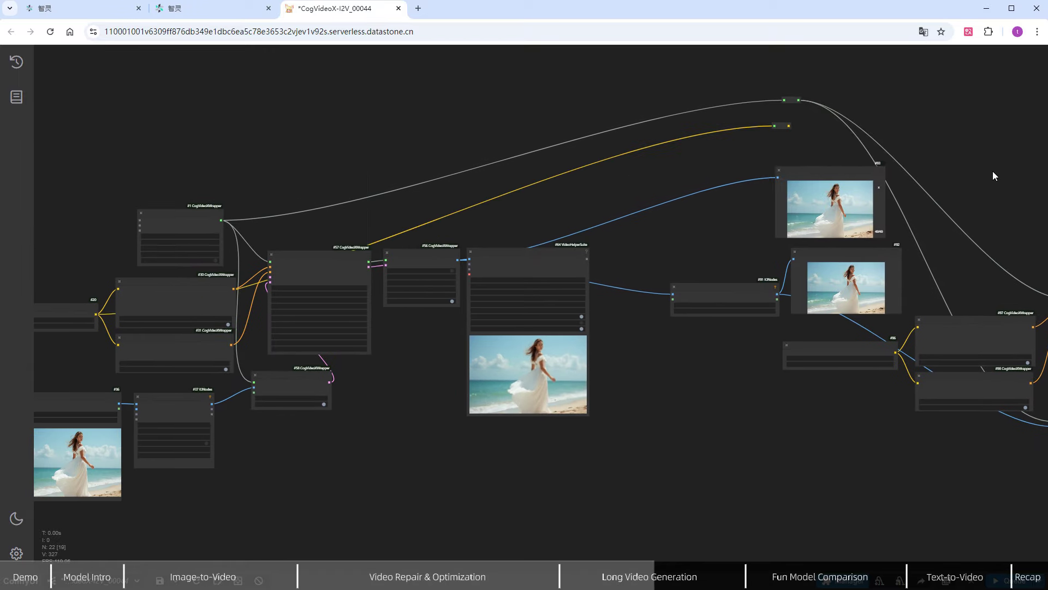
pyautogui.moveTo(993, 172); pyautogui.dragTo(671, 202)
pyautogui.scroll(4, 672, 202)
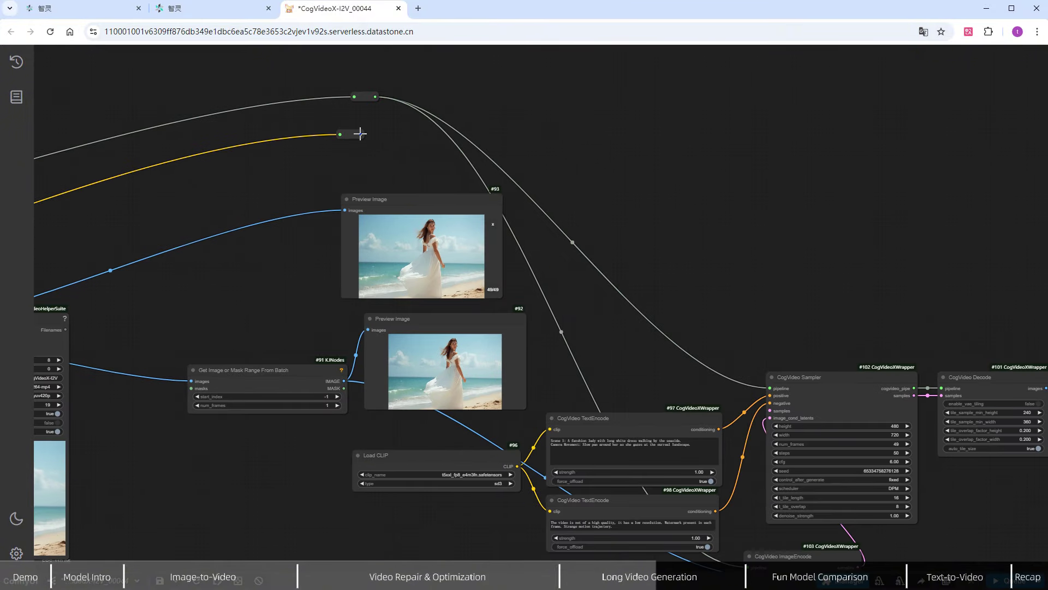
pyautogui.moveTo(546, 370); pyautogui.dragTo(550, 429)
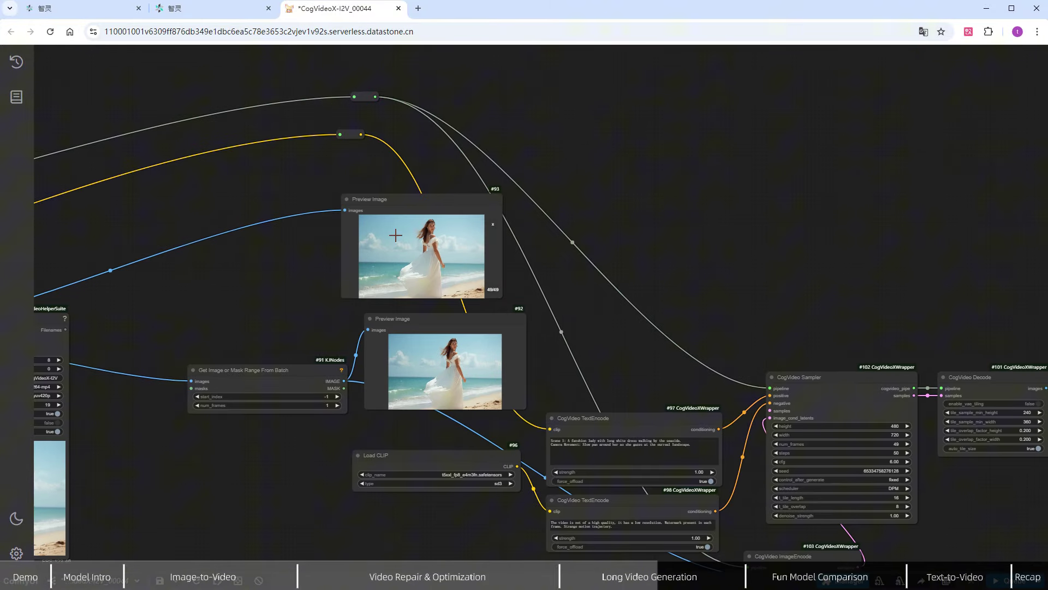
pyautogui.moveTo(361, 134); pyautogui.dragTo(550, 512)
# Delete the copied workflow's unused Load CLIP node
pyautogui.click(472, 466)
pyautogui.press('Delete')
pyautogui.moveTo(381, 495); pyautogui.dragTo(190, 418)
pyautogui.scroll(1, 410, 391)
pyautogui.scroll(5, 411, 391)
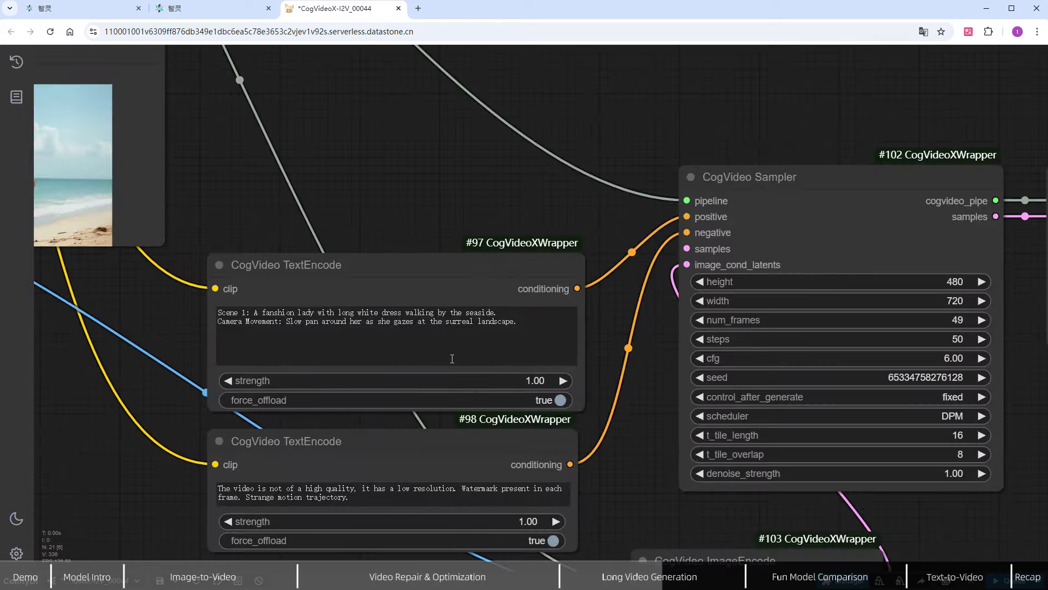
# Replace the positive prompt with 'Camera pans backwards fastly, ending with an island in the sea'
pyautogui.click(505, 326)
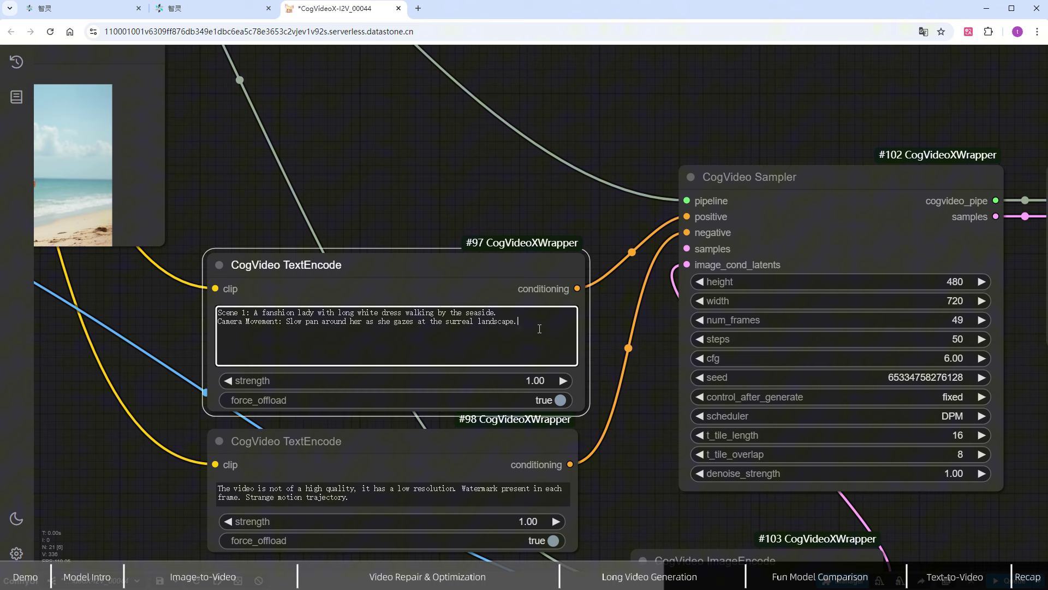
pyautogui.moveTo(533, 326); pyautogui.dragTo(213, 300)
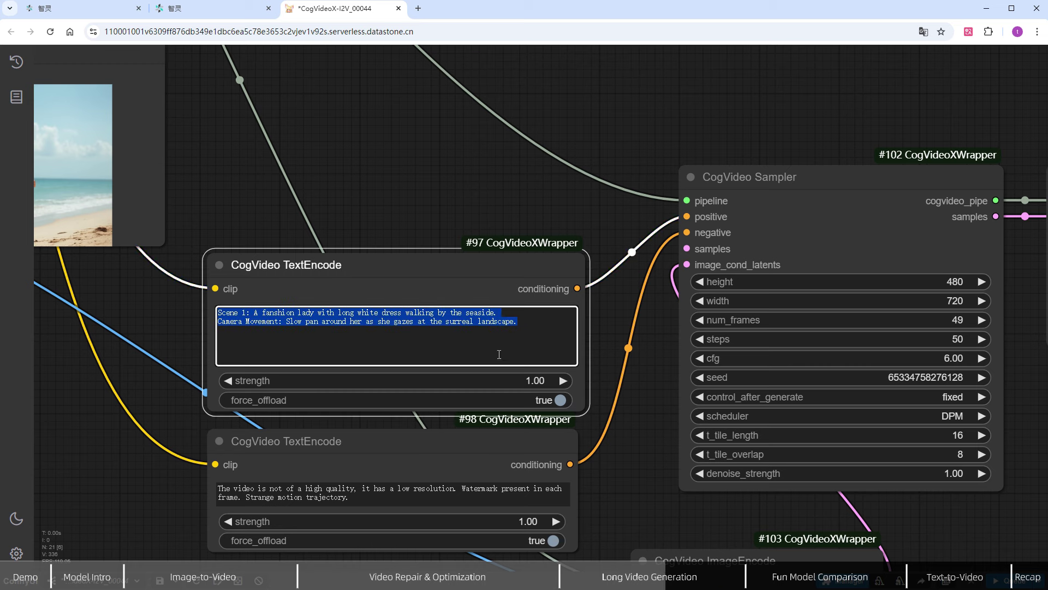
pyautogui.write('Camera pans backwards fastly,ending with an island in the sea')
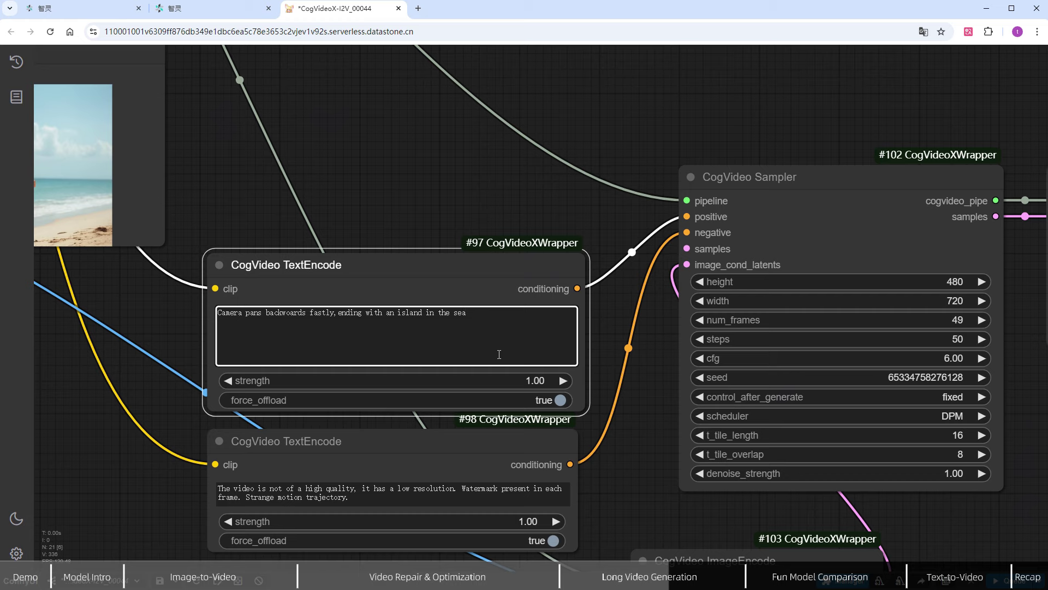
pyautogui.scroll(-5, 536, 303)
pyautogui.hscroll(3, 447, 325)
# Let the extended run finish and zoom into the Video Combine beach continuation clip
pyautogui.scroll(-4, 444, 327)
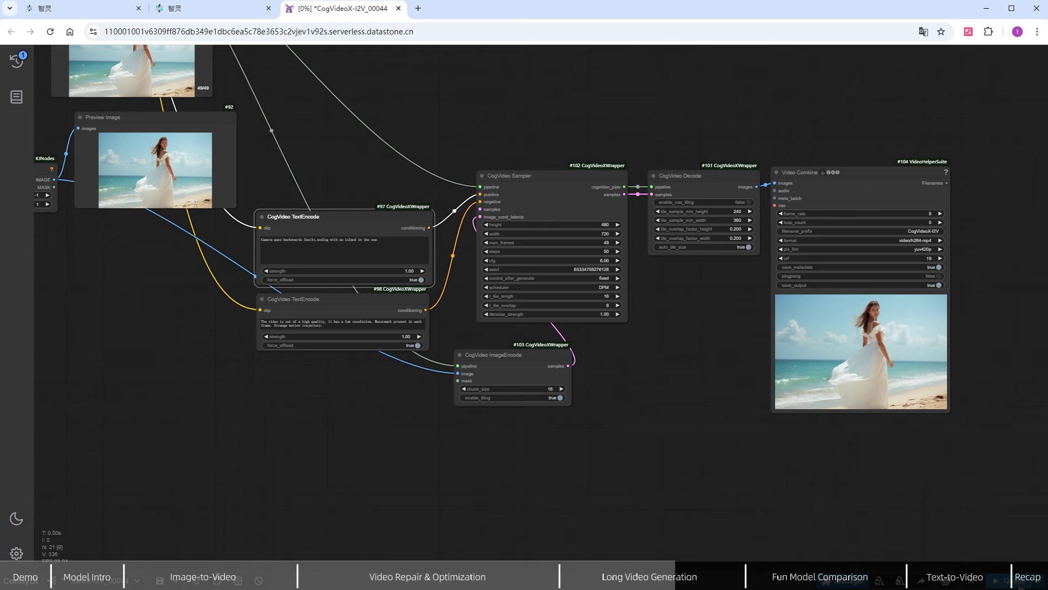
pyautogui.scroll(-5, 328, 451)
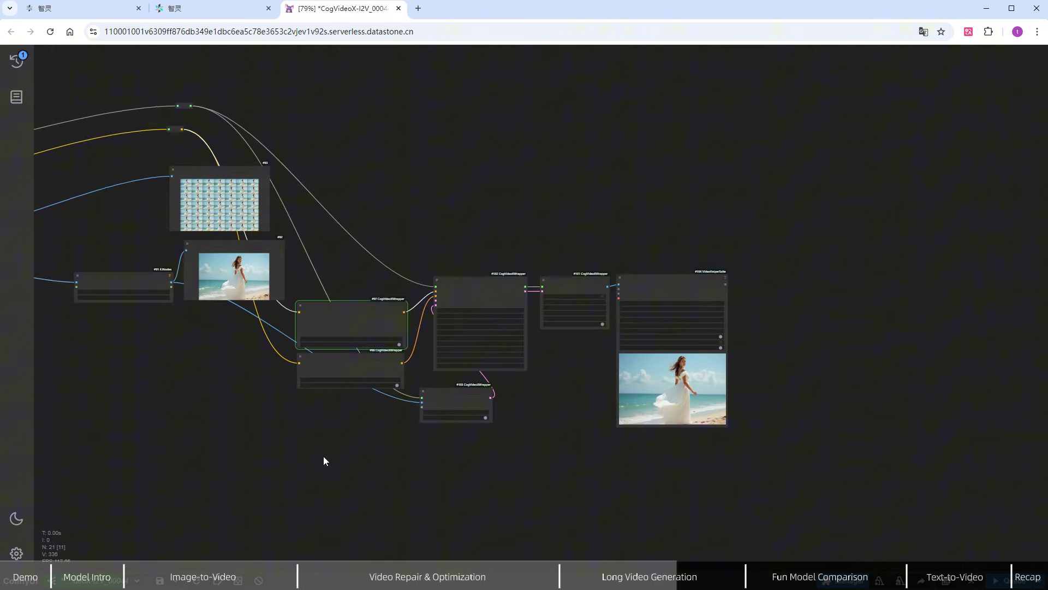
pyautogui.moveTo(339, 461); pyautogui.dragTo(480, 456)
pyautogui.scroll(10, 841, 408)
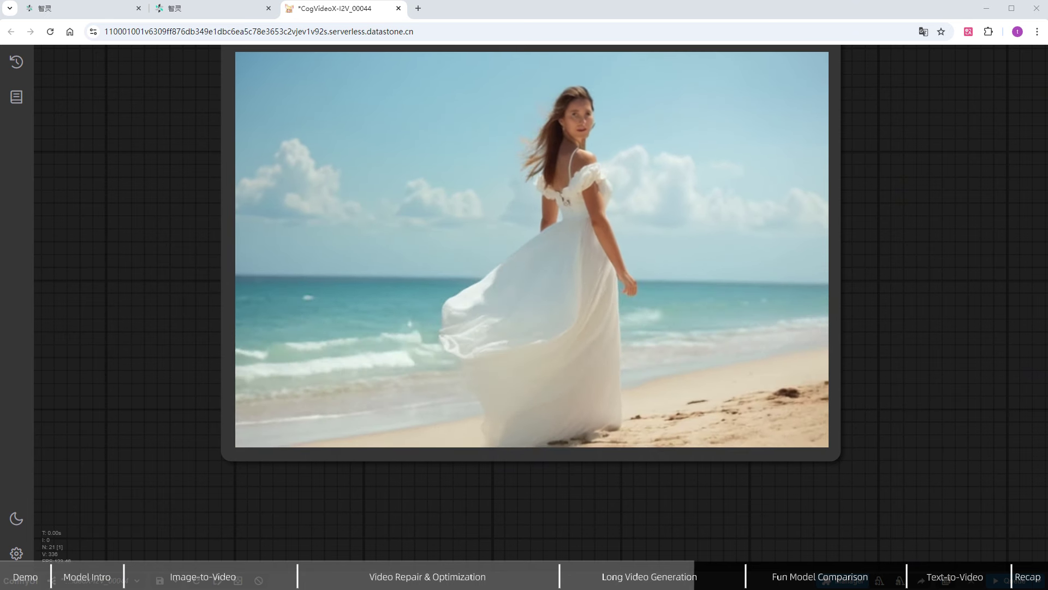
pyautogui.scroll(-8, 165, 458)
# Add an Image Batch Multi node to the workflow
pyautogui.scroll(-5, 164, 460)
pyautogui.moveTo(148, 479); pyautogui.dragTo(730, 388)
pyautogui.scroll(3, 475, 422)
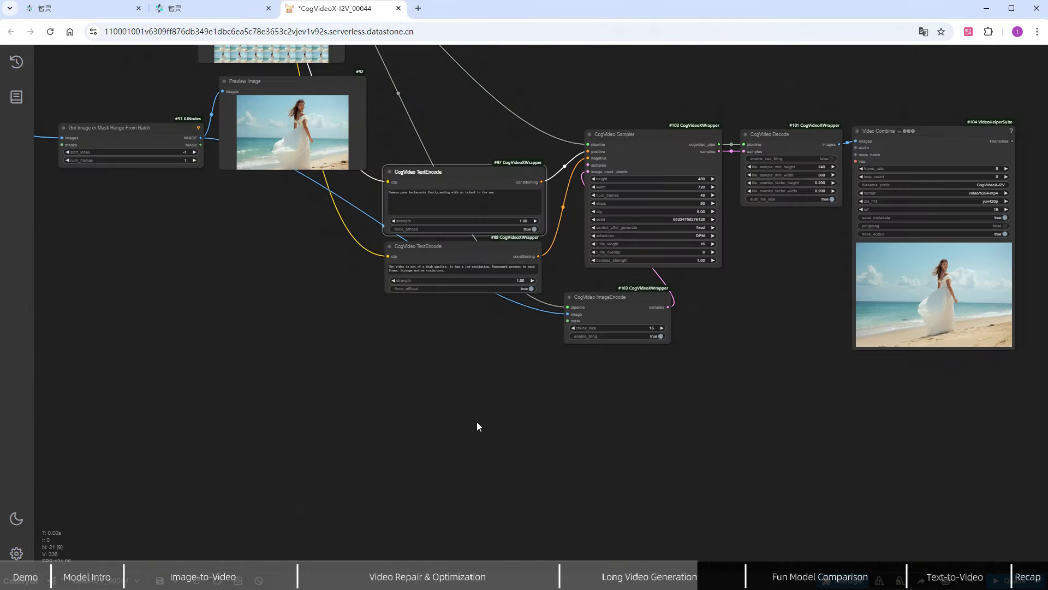
pyautogui.scroll(3, 559, 411)
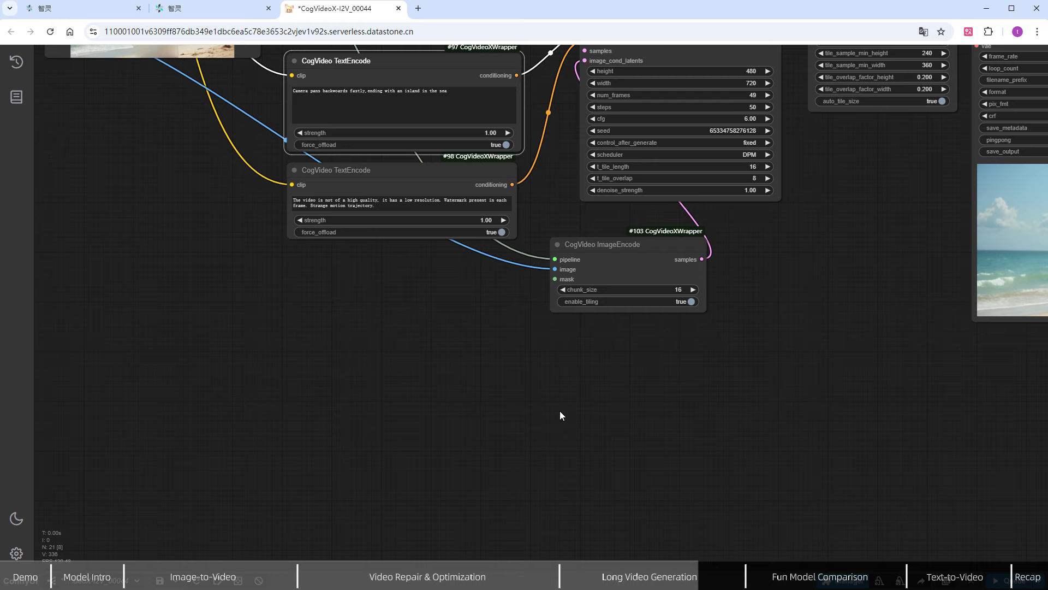
pyautogui.doubleClick(668, 441)
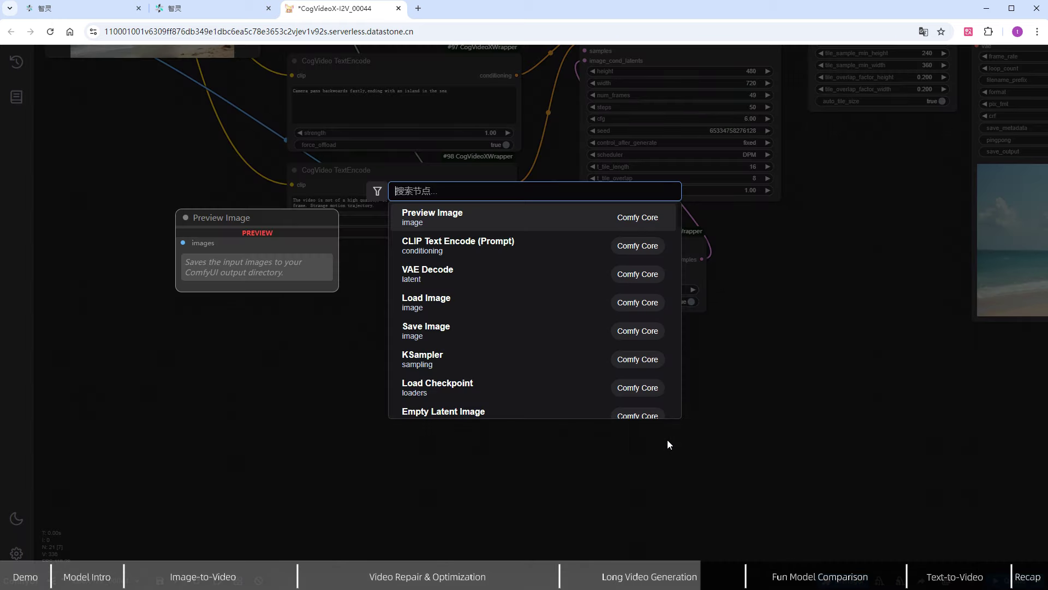
pyautogui.write('image b')
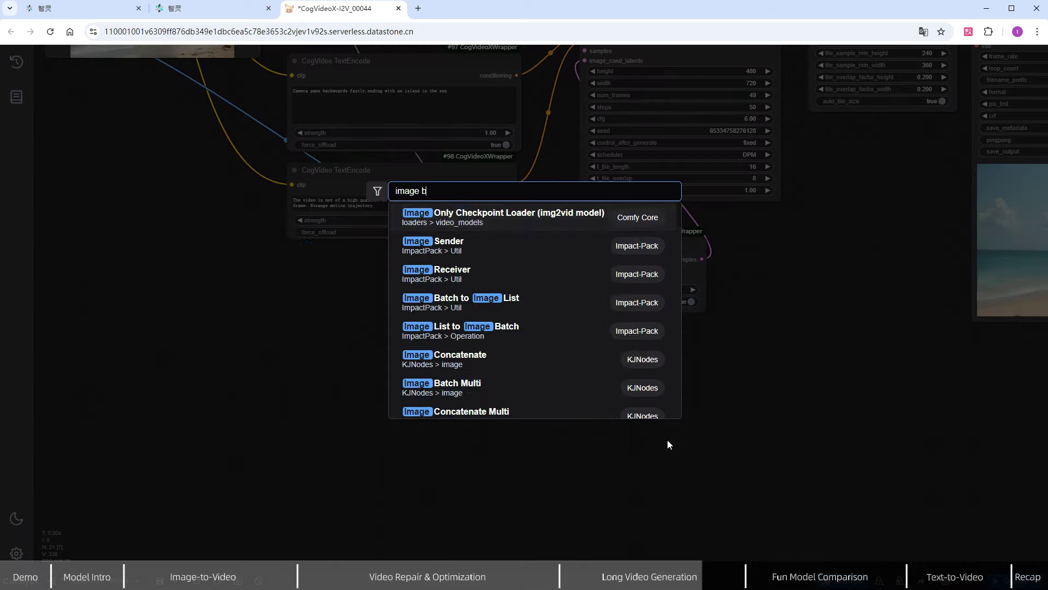
pyautogui.write('at')
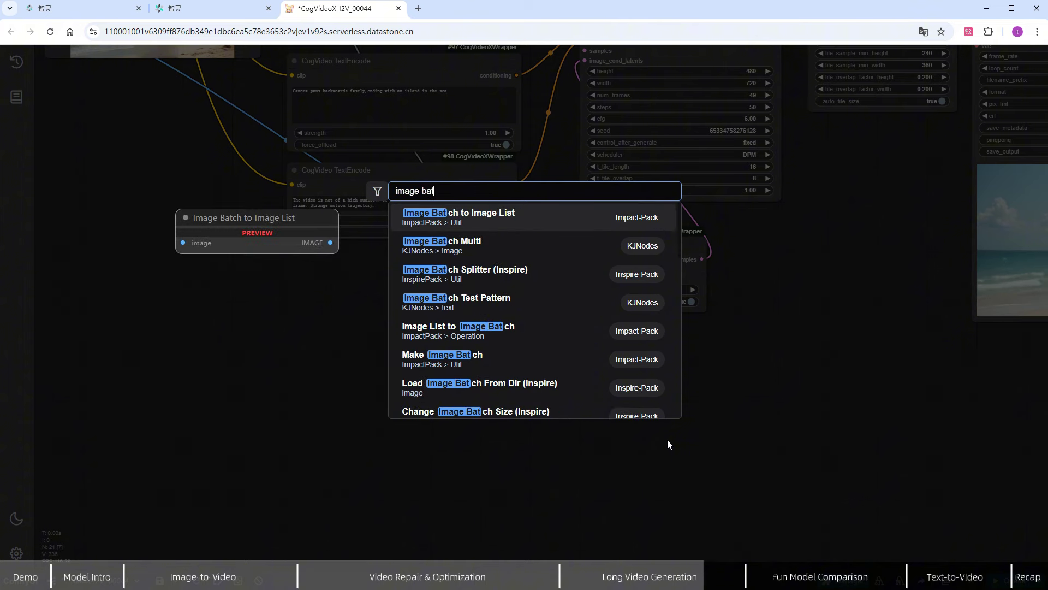
pyautogui.click(499, 243)
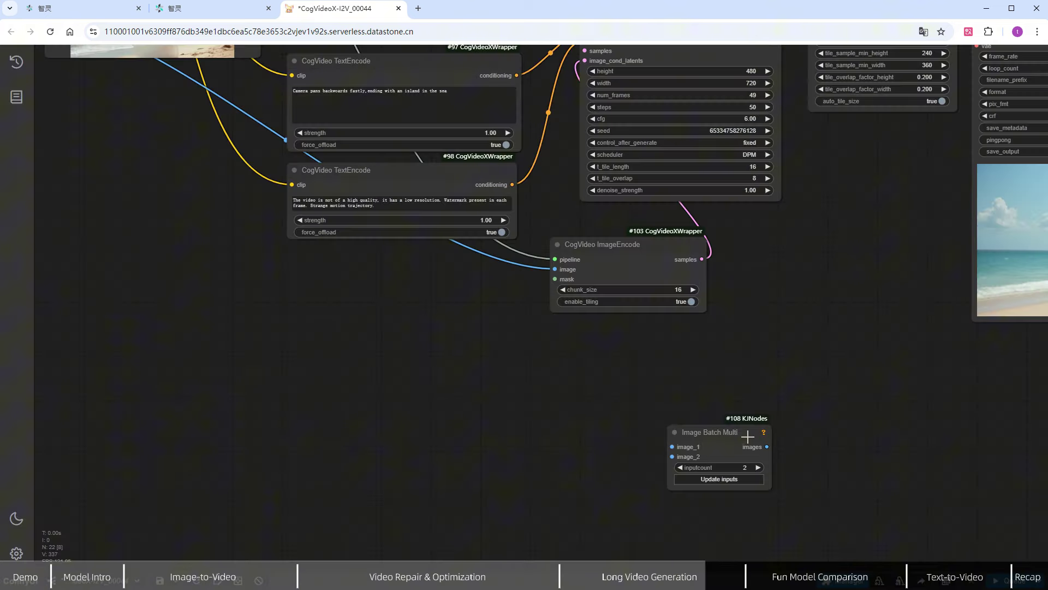
pyautogui.moveTo(745, 439); pyautogui.dragTo(735, 422)
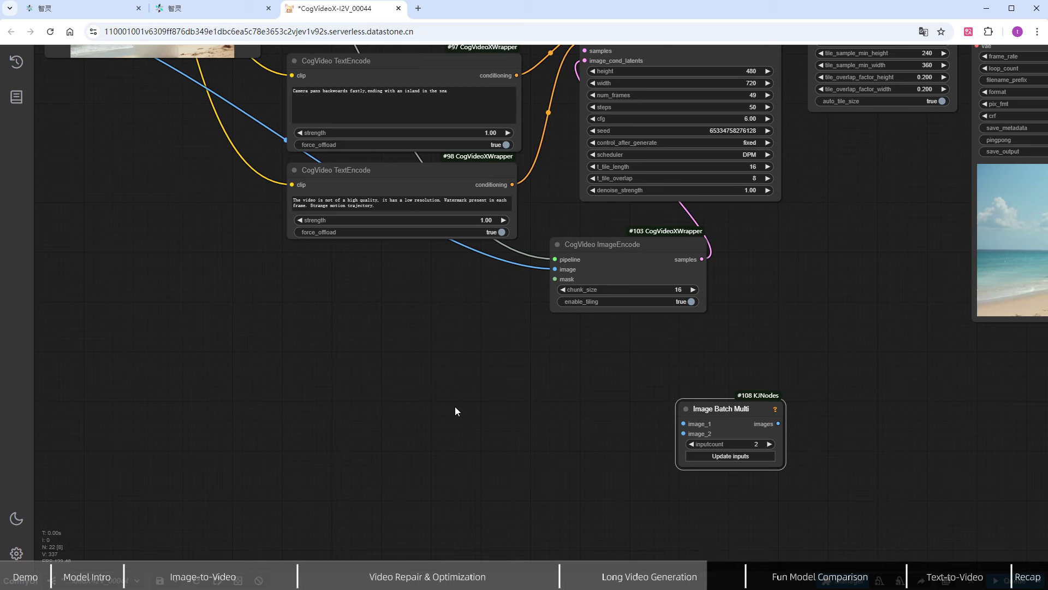
# Duplicate Get Image Range on the first video's frames with start_index 0 and num_frames 48
pyautogui.scroll(-6, 455, 410)
pyautogui.moveTo(404, 412); pyautogui.dragTo(597, 461)
pyautogui.moveTo(351, 255); pyautogui.dragTo(480, 465)
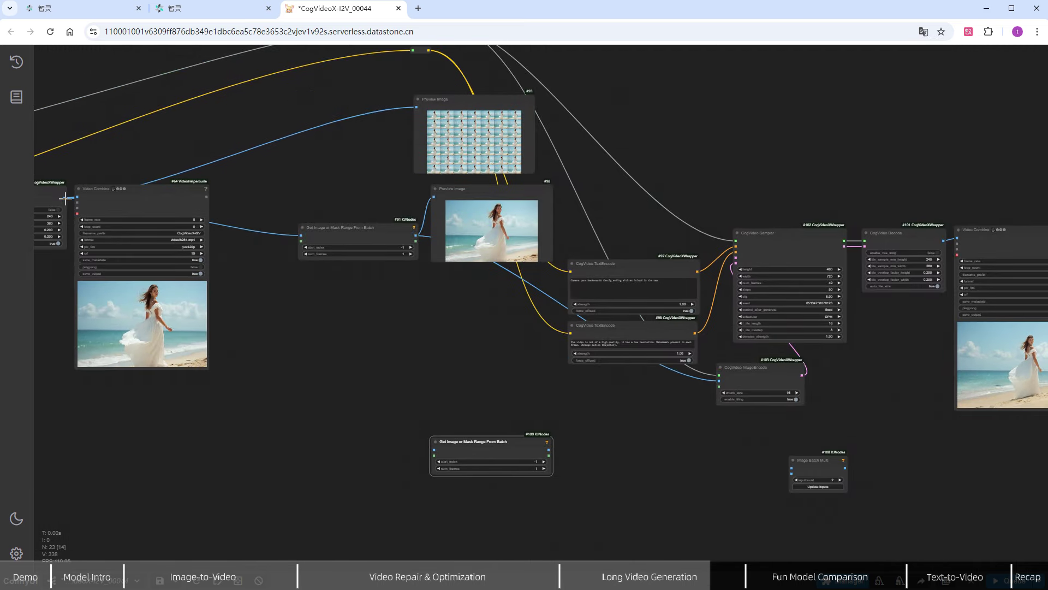
pyautogui.moveTo(65, 198); pyautogui.dragTo(419, 431)
pyautogui.moveTo(65, 198); pyautogui.dragTo(546, 441)
pyautogui.scroll(5, 587, 462)
pyautogui.click(587, 462)
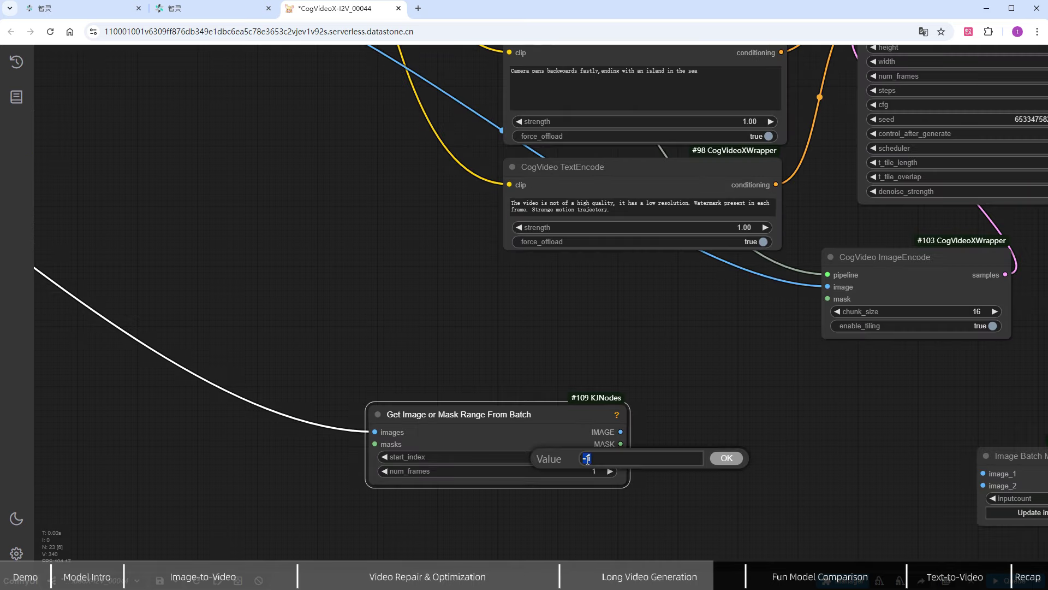
pyautogui.press('Return')
pyautogui.click(582, 468)
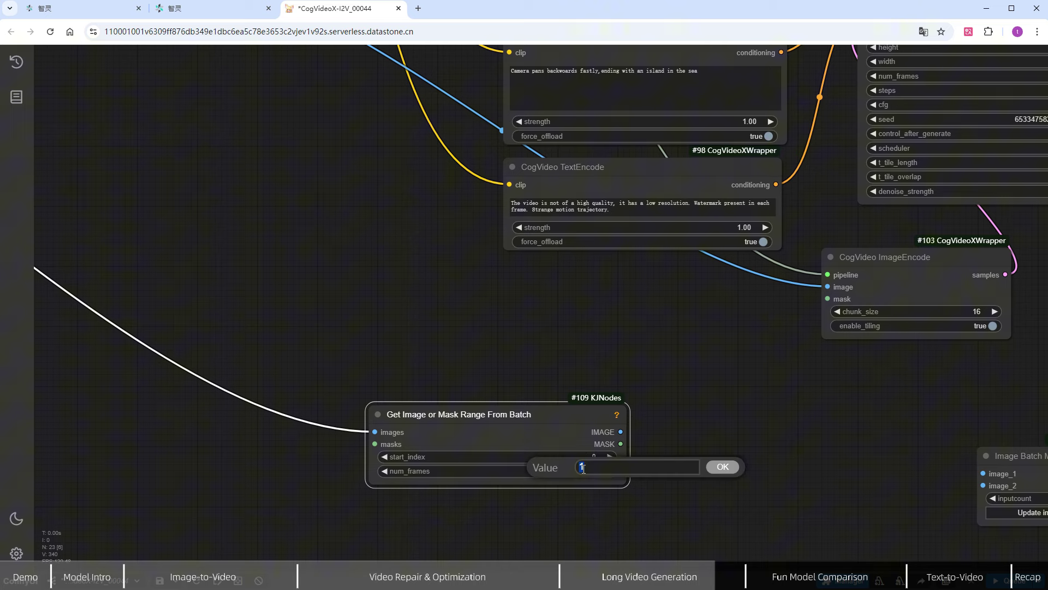
pyautogui.write('48')
pyautogui.press('Return')
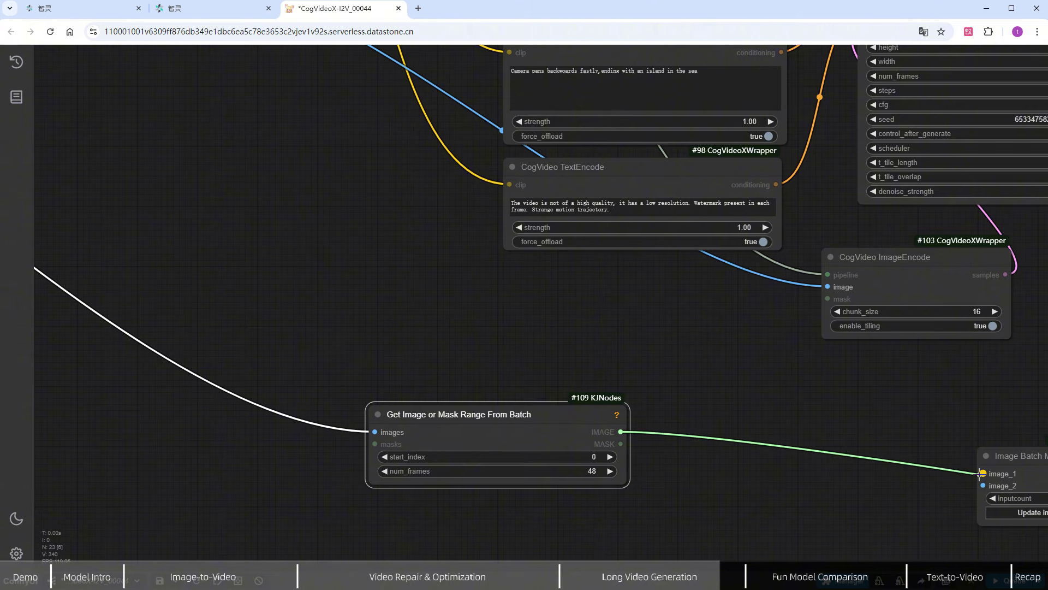
# Wire the 48 frames to image_1 and new frames to image_2, feeding a pasted Video Combine
pyautogui.moveTo(981, 474); pyautogui.dragTo(983, 474)
pyautogui.moveTo(873, 513); pyautogui.dragTo(447, 534)
pyautogui.scroll(-3, 447, 534)
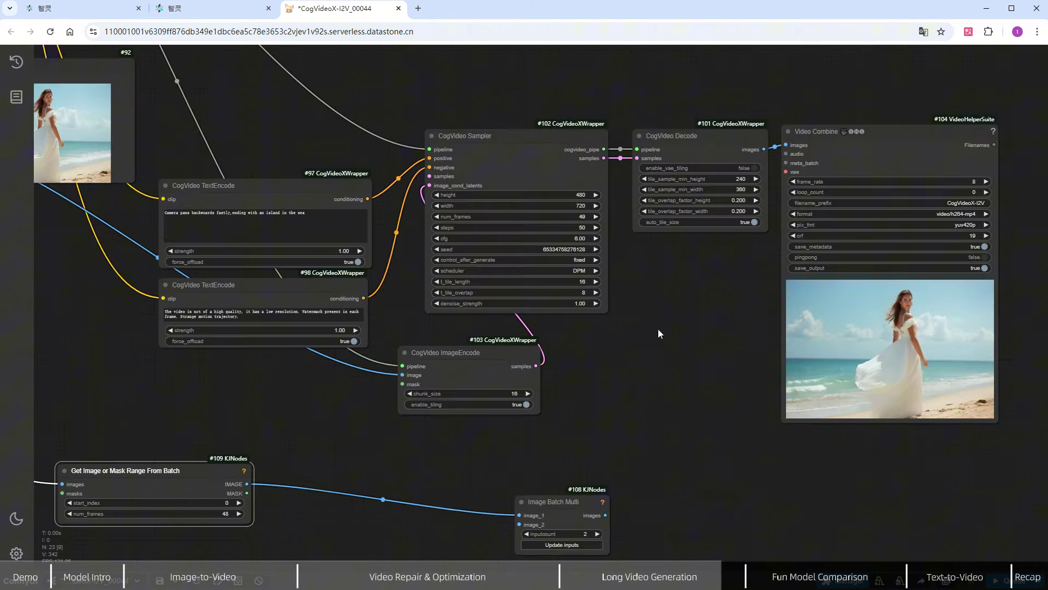
pyautogui.moveTo(764, 149); pyautogui.dragTo(521, 524)
pyautogui.moveTo(754, 522); pyautogui.dragTo(647, 431)
pyautogui.hotkey('ctrl', 'c')
pyautogui.hotkey('ctrl', 'v')
pyautogui.moveTo(504, 456); pyautogui.dragTo(605, 445)
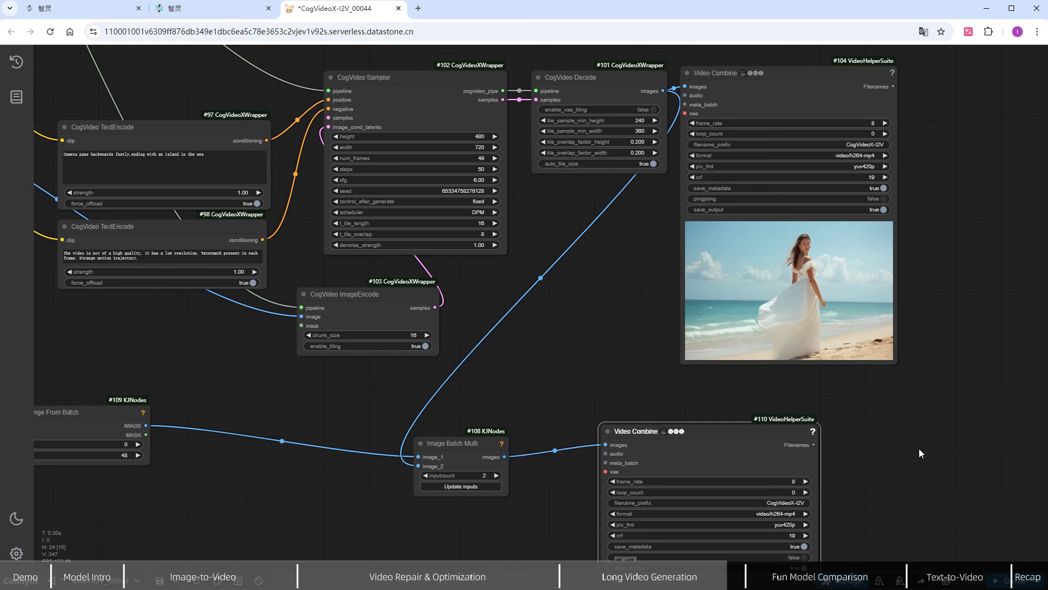
# Render the combined video and enlarge its new Video Combine node
pyautogui.click(1020, 582)
pyautogui.scroll(-5, 972, 502)
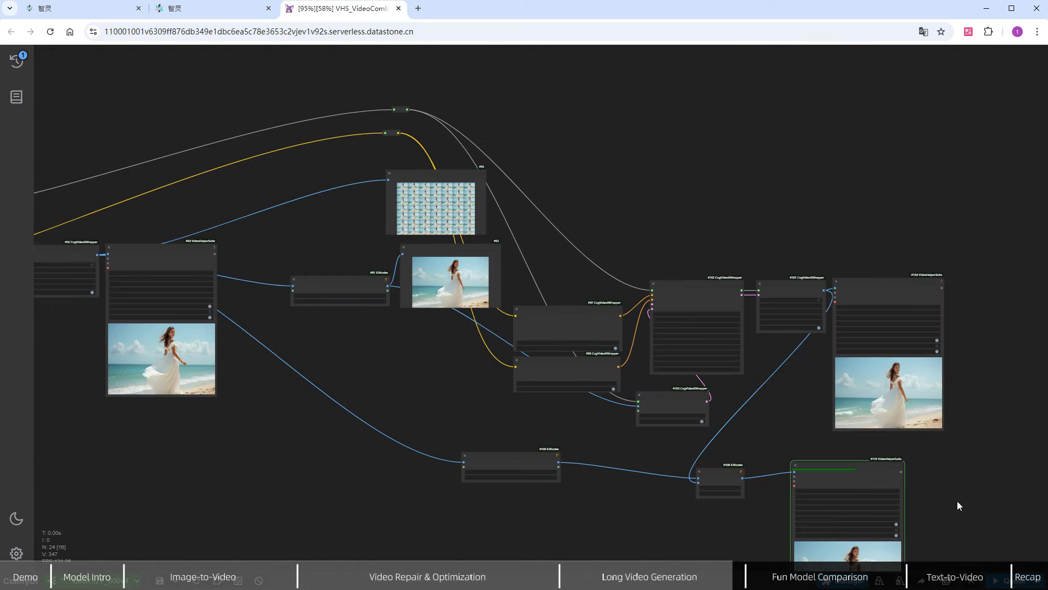
pyautogui.moveTo(958, 504); pyautogui.dragTo(831, 397)
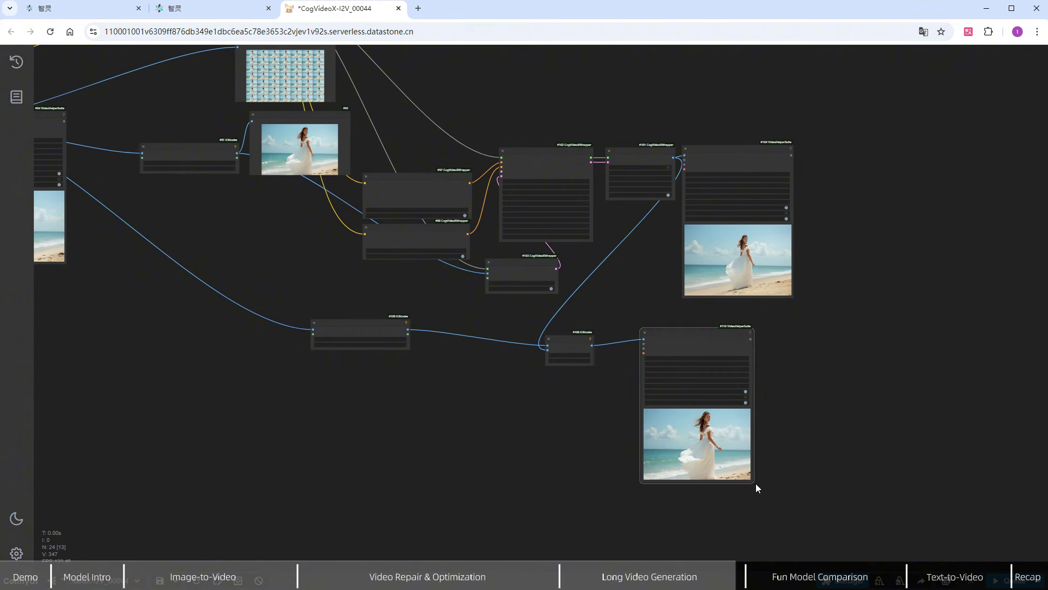
pyautogui.moveTo(751, 482); pyautogui.dragTo(862, 490)
pyautogui.scroll(4, 925, 517)
pyautogui.moveTo(925, 516); pyautogui.dragTo(823, 457)
# Zoom in to watch the merged beach clip, then box-select the extension nodes
pyautogui.scroll(1, 779, 417)
pyautogui.scroll(3, 777, 413)
pyautogui.hscroll(-3, 759, 416)
pyautogui.scroll(3, 700, 418)
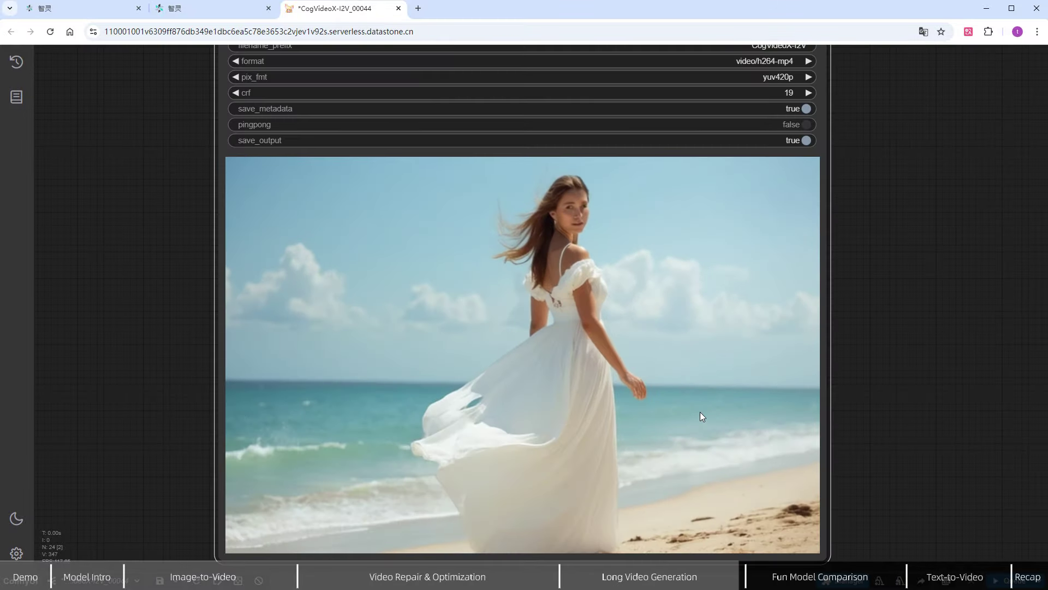
pyautogui.scroll(-1, 705, 417)
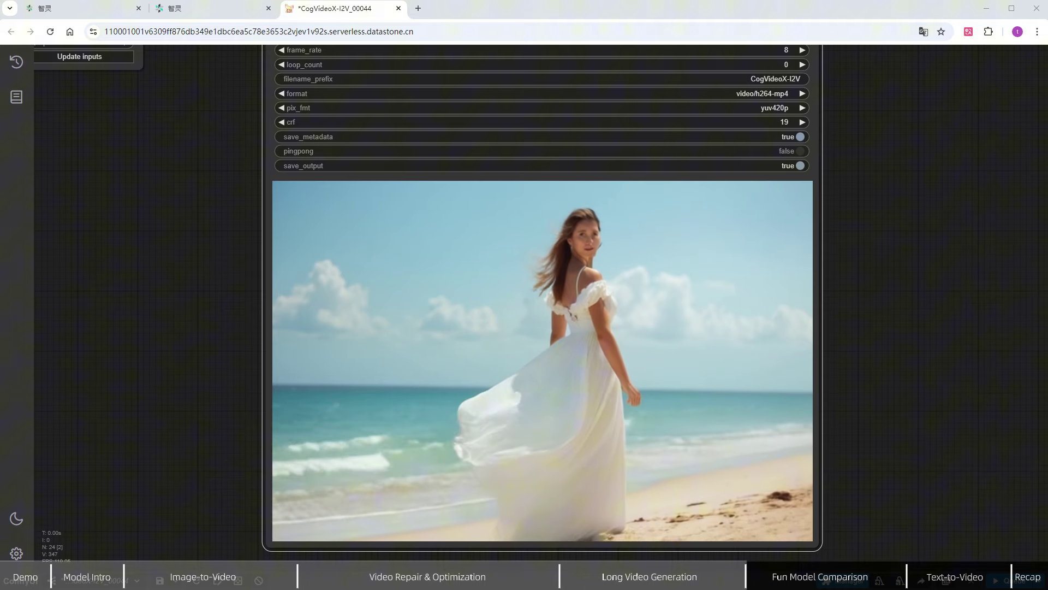
pyautogui.scroll(-5, 149, 430)
pyautogui.moveTo(149, 434); pyautogui.dragTo(632, 487)
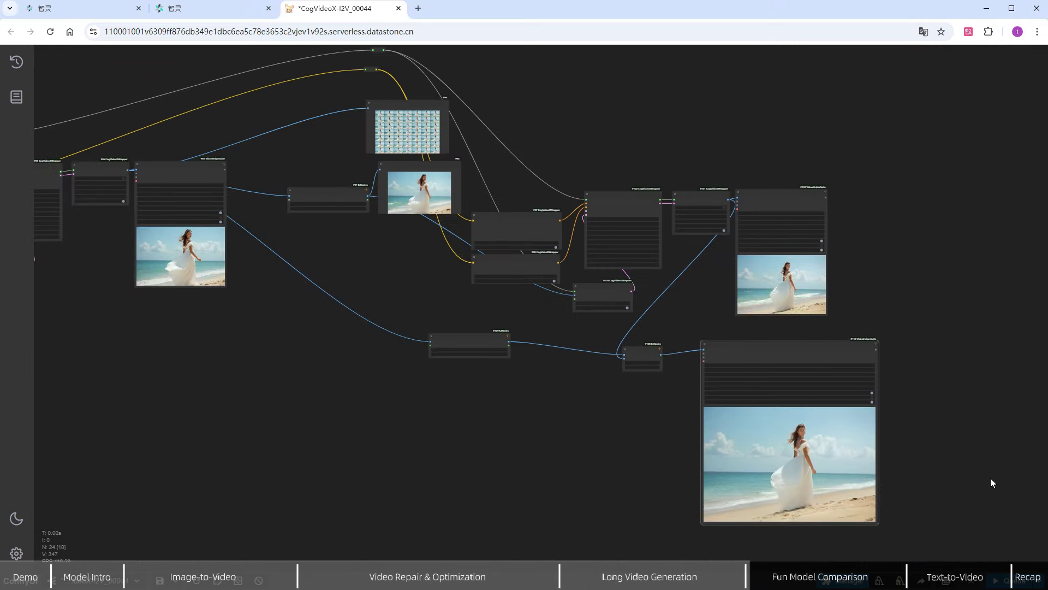
pyautogui.moveTo(993, 483); pyautogui.dragTo(302, 50)
# Delete the extension nodes and add a CogVideoXFun Sampler node
pyautogui.press('Delete')
pyautogui.moveTo(394, 322); pyautogui.dragTo(824, 402)
pyautogui.scroll(10, 449, 425)
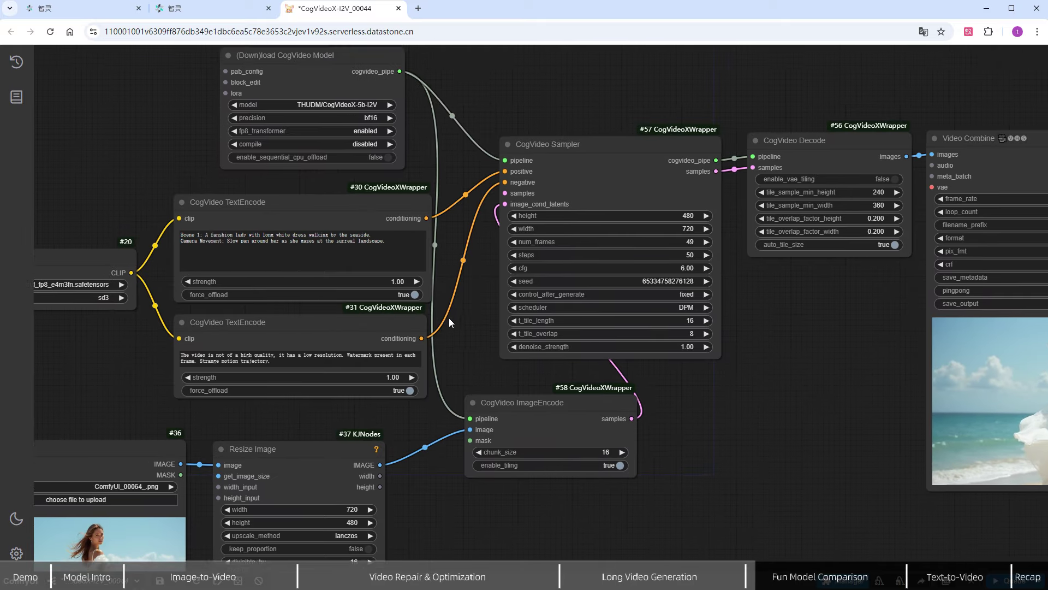
pyautogui.moveTo(449, 323); pyautogui.dragTo(447, 415)
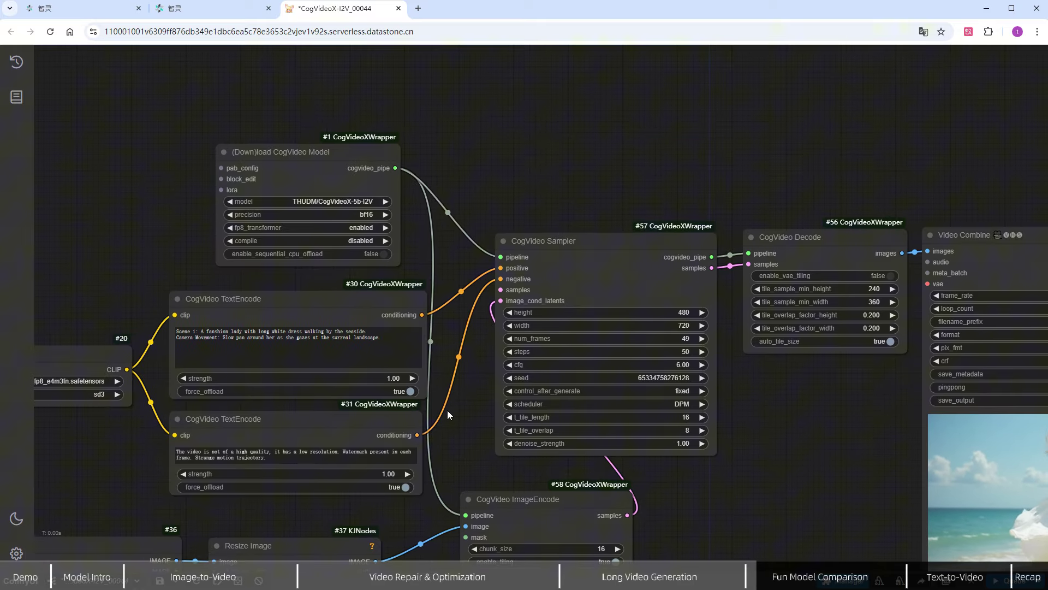
pyautogui.doubleClick(540, 106)
pyautogui.write('cog')
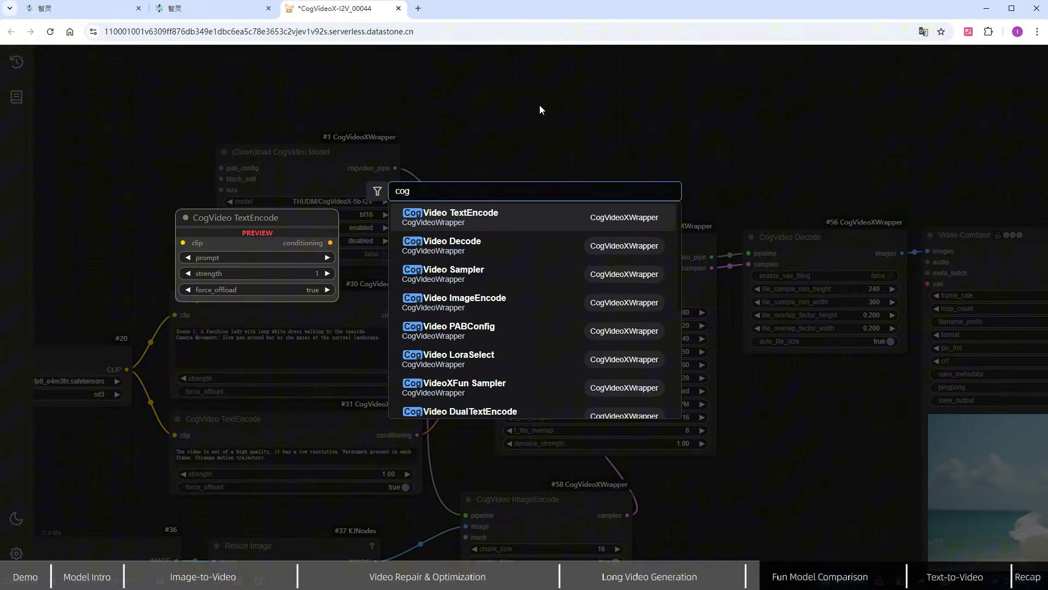
pyautogui.write('video f')
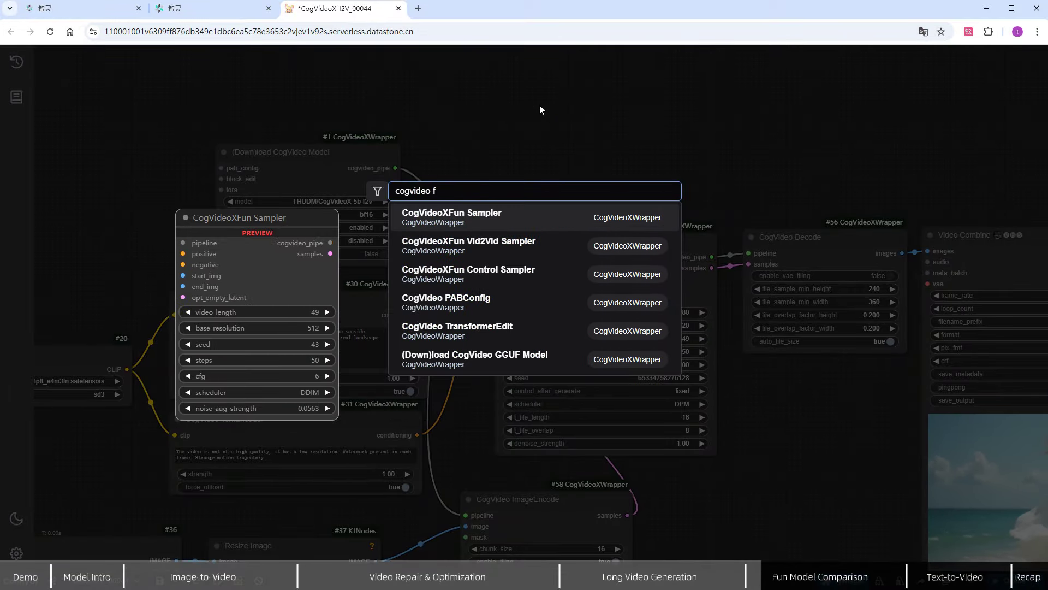
pyautogui.click(599, 221)
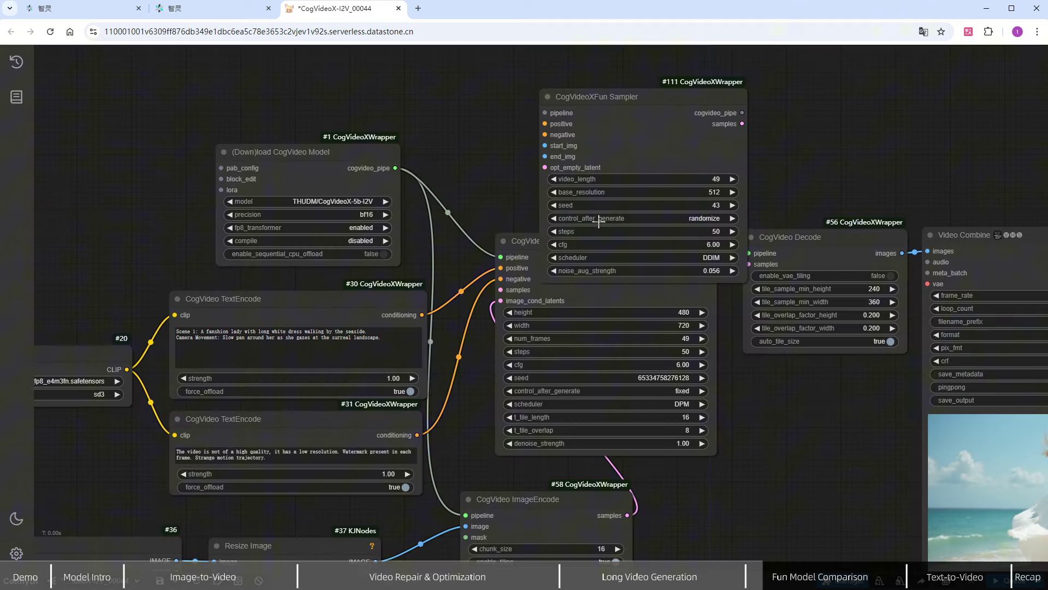
# Connect the model pipeline, positive and negative prompts, and resized image (start_img) to the Fun Sampler
pyautogui.click(529, 247)
pyautogui.moveTo(594, 133); pyautogui.dragTo(577, 111)
pyautogui.moveTo(395, 167); pyautogui.dragTo(531, 91)
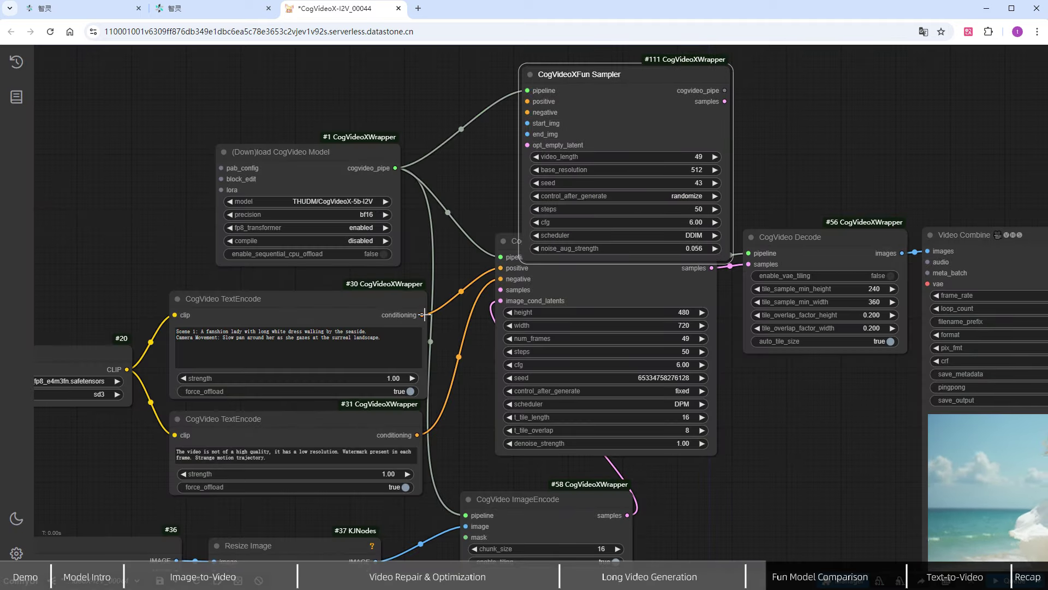
pyautogui.moveTo(424, 315); pyautogui.dragTo(430, 300)
pyautogui.moveTo(528, 103); pyautogui.dragTo(527, 103)
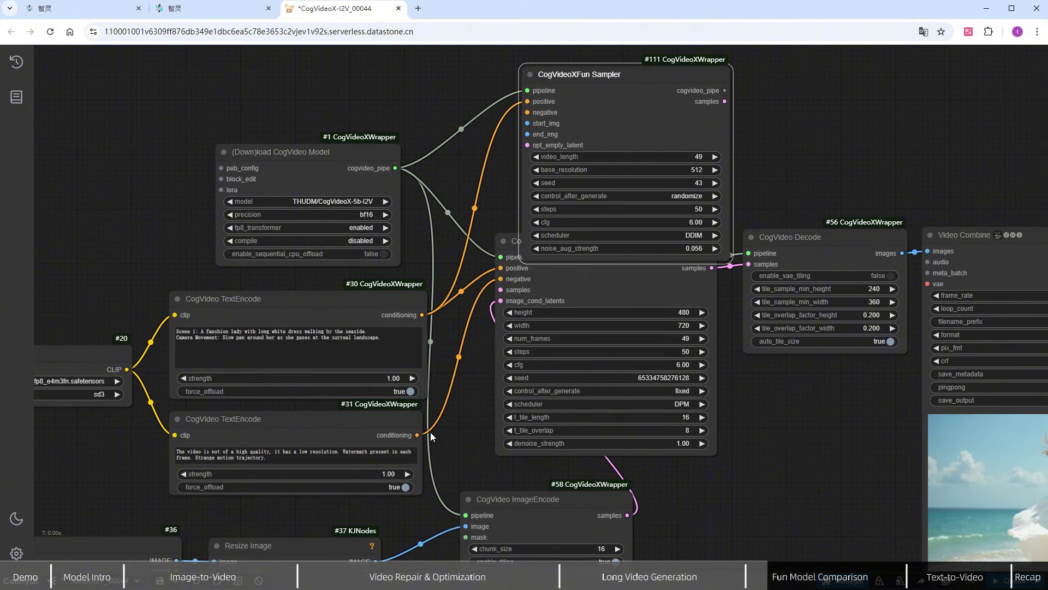
pyautogui.moveTo(419, 435); pyautogui.dragTo(527, 113)
pyautogui.moveTo(376, 561); pyautogui.dragTo(524, 124)
# Link the Fun Sampler's samples to Decode, then delete the old CogVideo Sampler and ImageEncode
pyautogui.moveTo(643, 85); pyautogui.dragTo(746, 242)
pyautogui.moveTo(692, 115); pyautogui.dragTo(748, 264)
pyautogui.moveTo(519, 254); pyautogui.dragTo(570, 296)
pyautogui.press('Delete')
pyautogui.moveTo(693, 81); pyautogui.dragTo(603, 238)
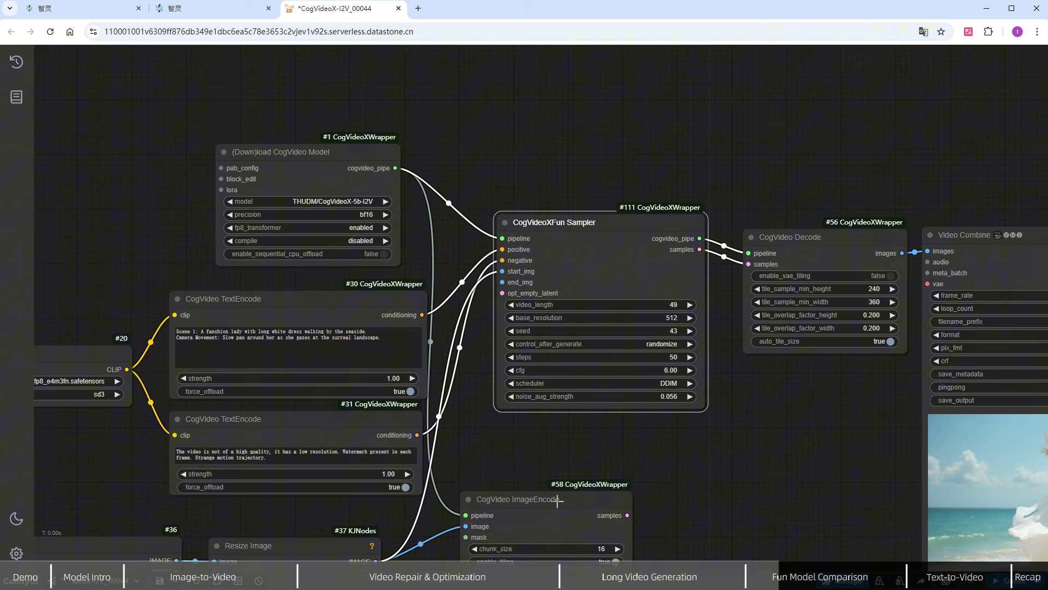
pyautogui.moveTo(557, 501); pyautogui.dragTo(556, 467)
pyautogui.press('Delete')
# Switch the model loader to CogVideoX-Fun-V1.1-5b-InP
pyautogui.scroll(6, 378, 232)
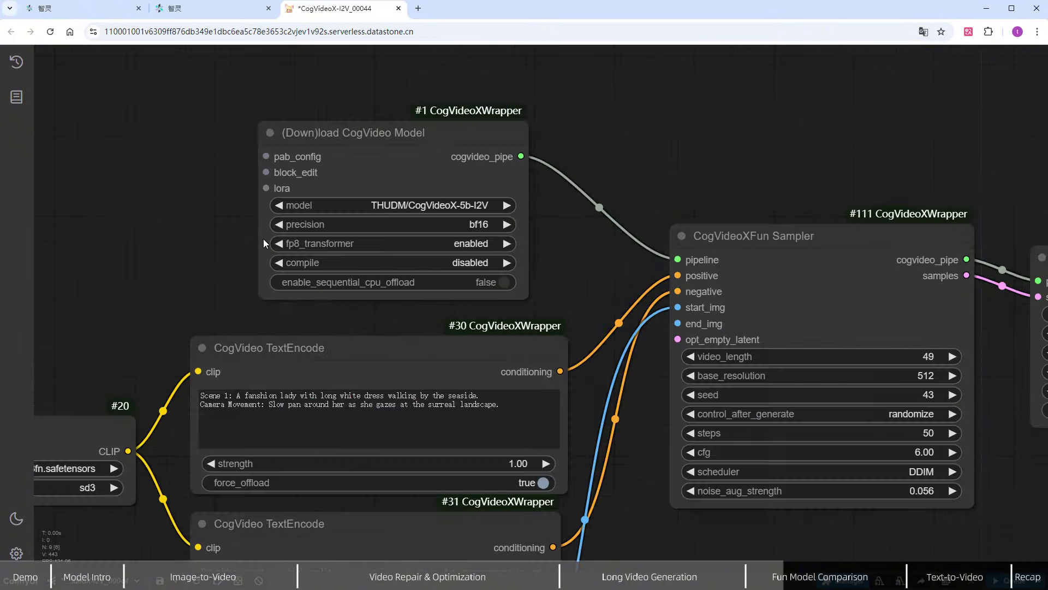
pyautogui.click(489, 194)
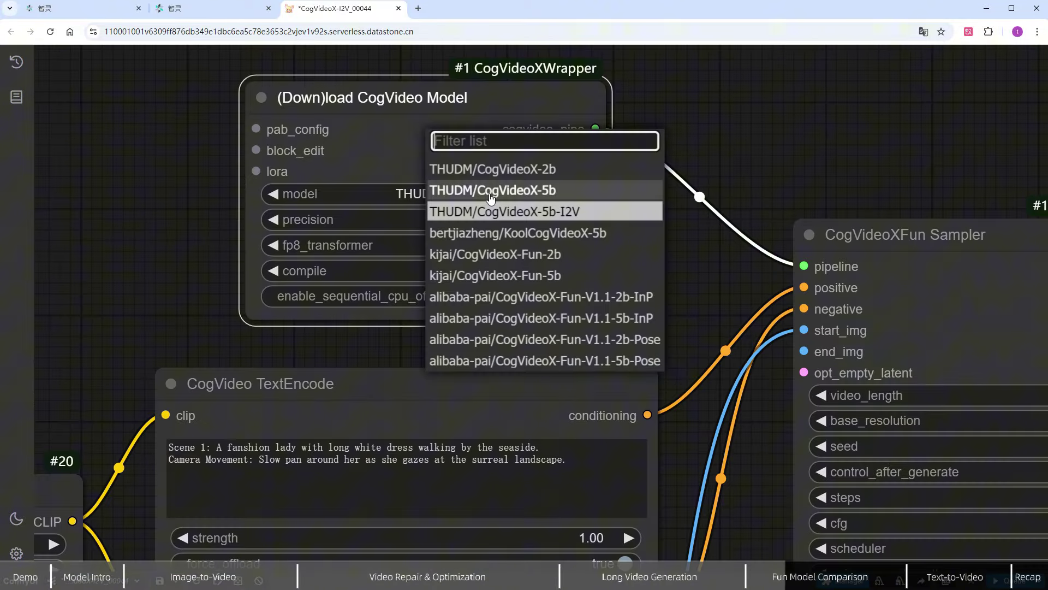
pyautogui.click(634, 319)
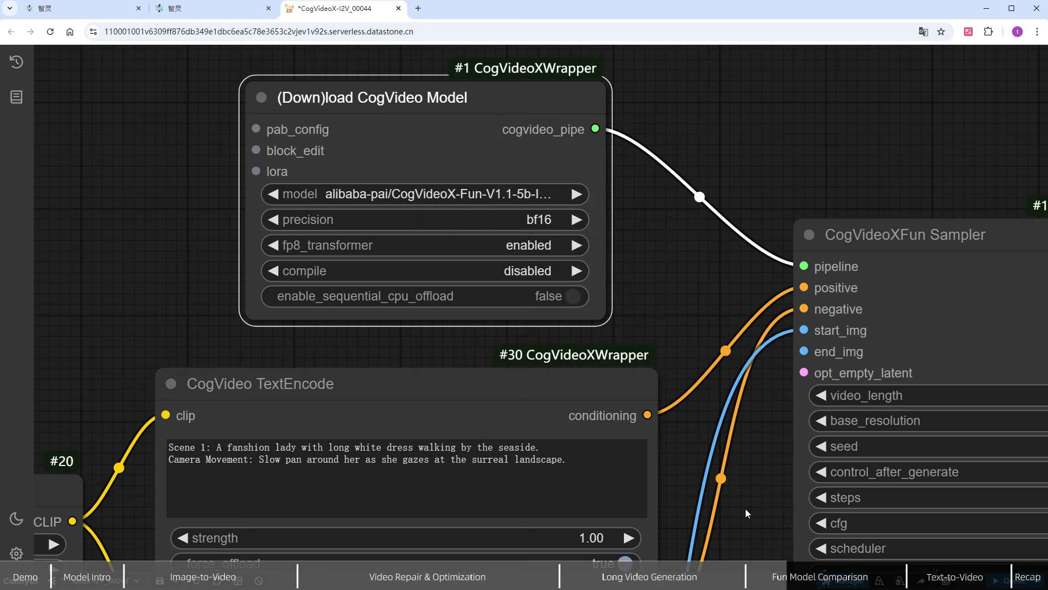
pyautogui.moveTo(747, 513); pyautogui.dragTo(368, 370)
# Give the Fun Sampler fixed seed 77, 30 steps, DPM++ scheduler and noise_aug_strength 0.000
pyautogui.click(767, 307)
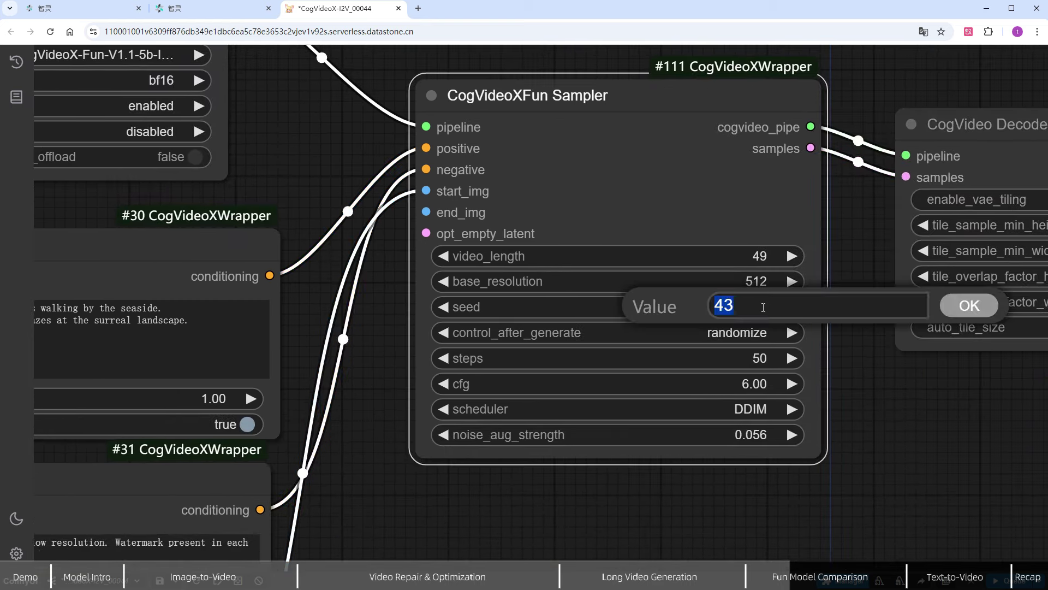
pyautogui.press('Return')
pyautogui.click(766, 334)
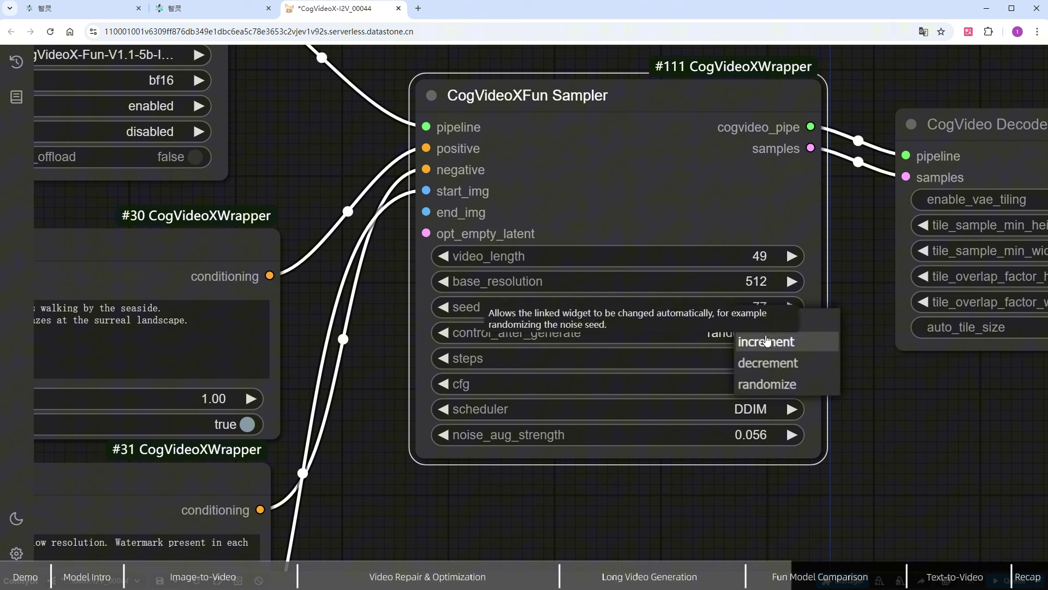
pyautogui.click(756, 319)
pyautogui.click(747, 360)
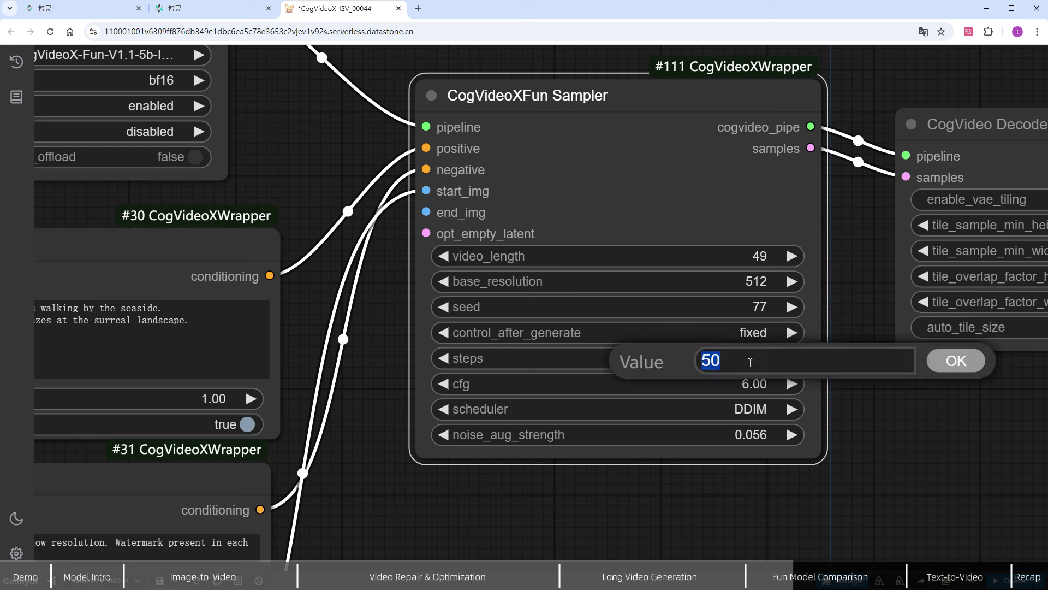
pyautogui.press('Return')
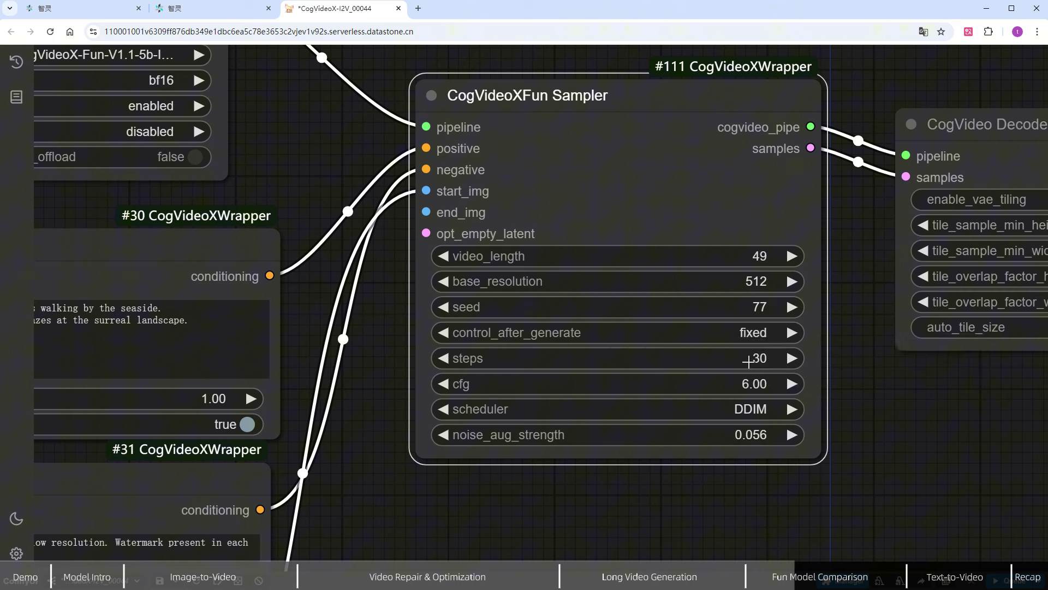
pyautogui.click(748, 408)
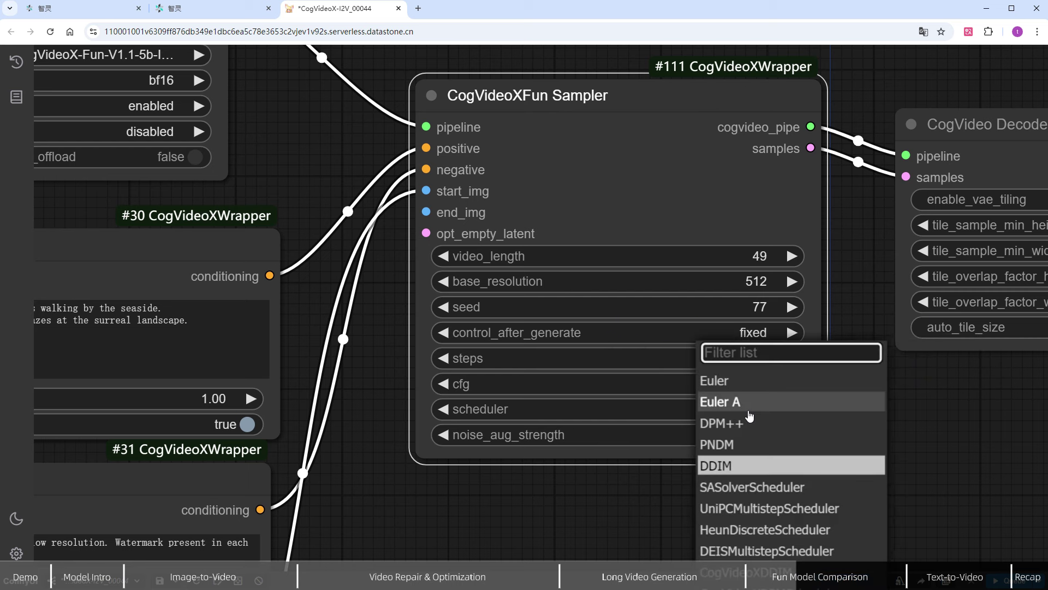
pyautogui.click(749, 421)
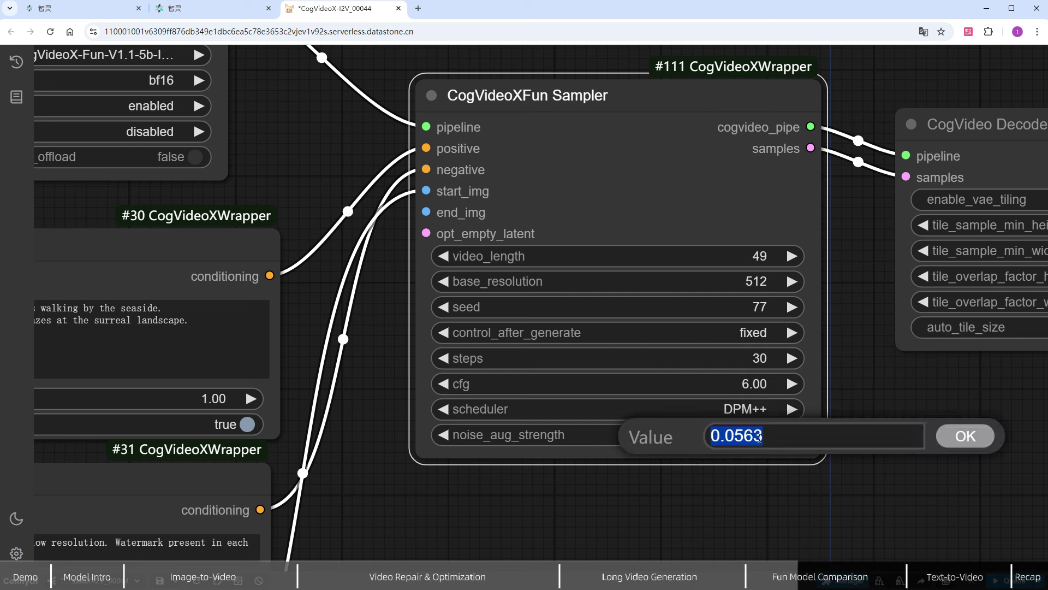
pyautogui.press('Return')
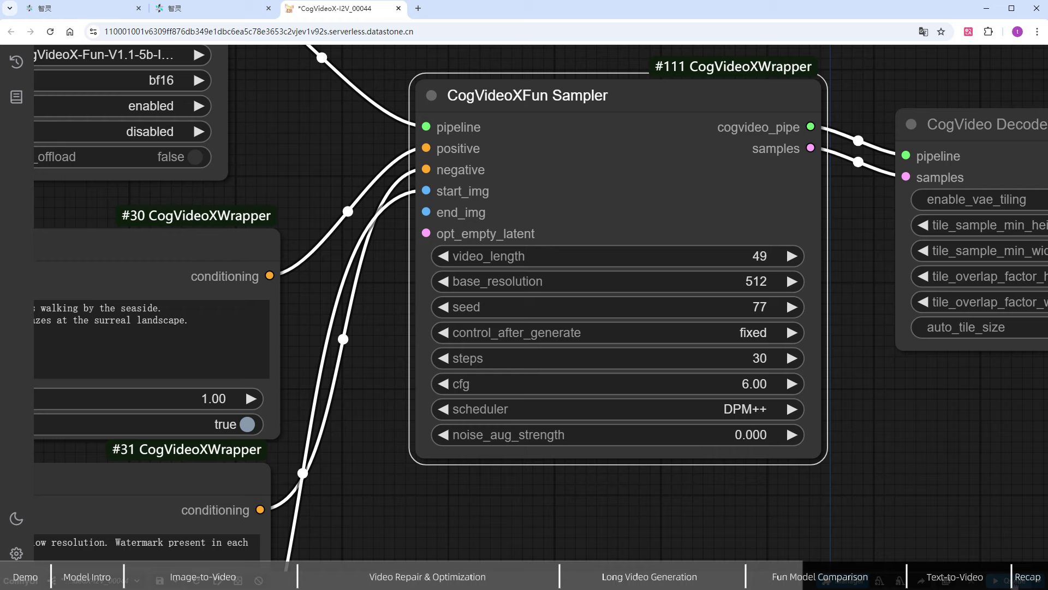
# Zoom into the Video Combine preview of the woman in the white dress on the beach
pyautogui.scroll(-12, 851, 491)
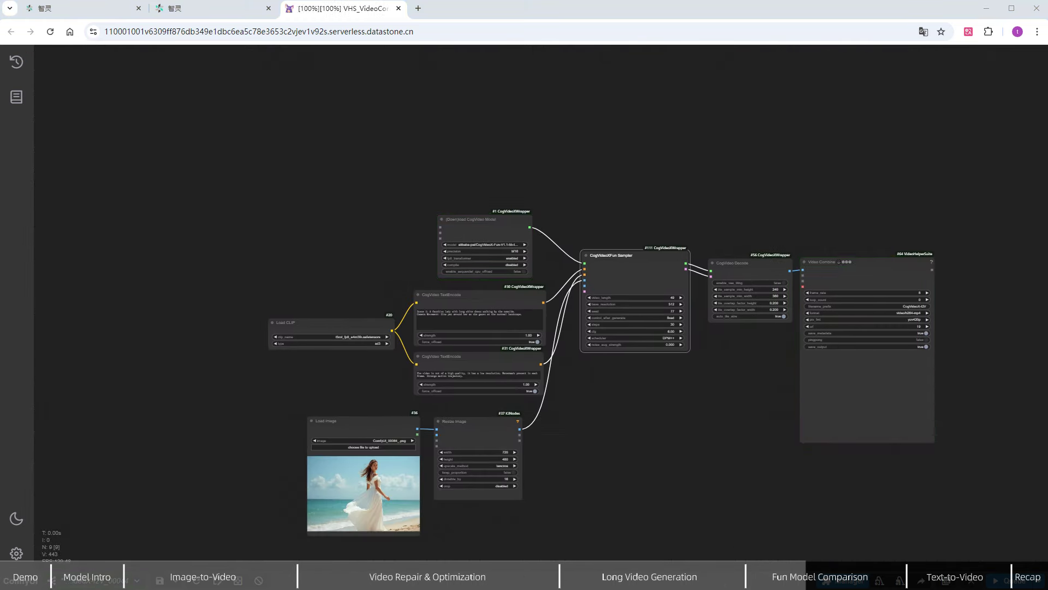
pyautogui.scroll(10, 995, 441)
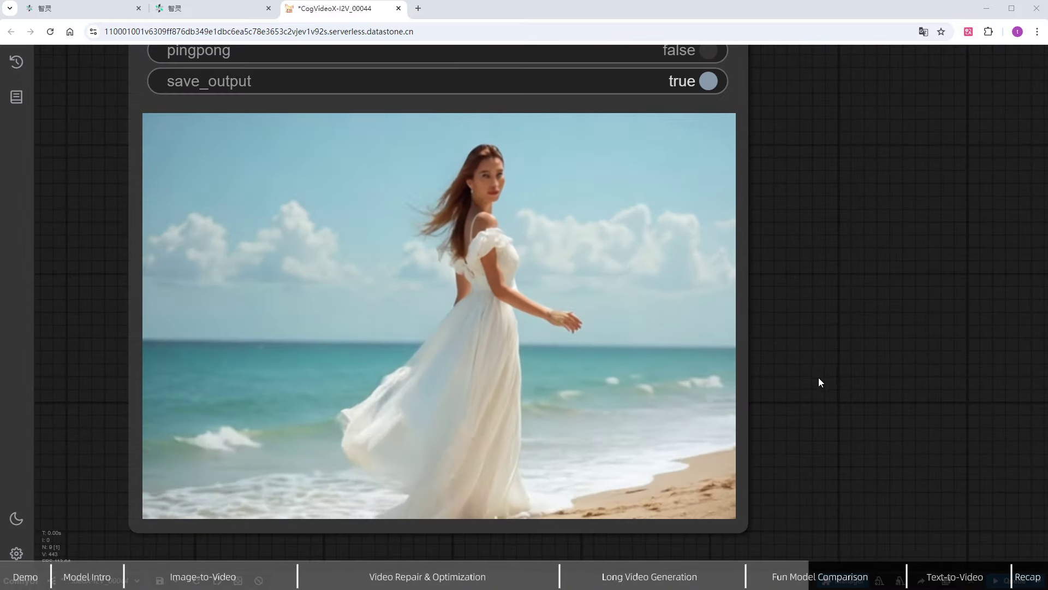
pyautogui.moveTo(819, 382); pyautogui.dragTo(898, 392)
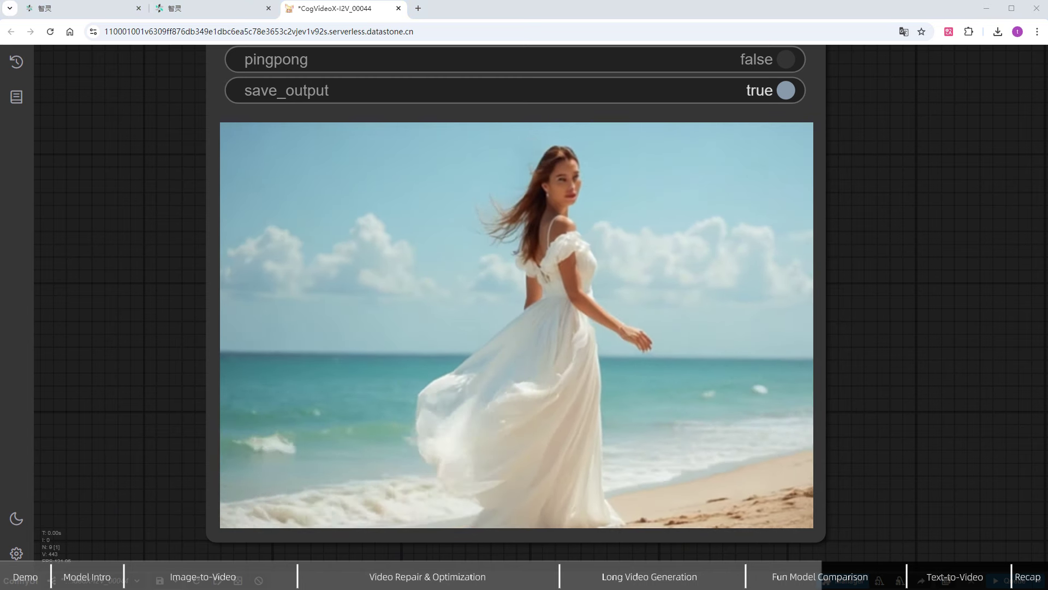
# Paste the red-dressed woman image into Load Image
pyautogui.scroll(-10, 140, 428)
pyautogui.moveTo(140, 428); pyautogui.dragTo(791, 374)
pyautogui.scroll(3, 434, 509)
pyautogui.scroll(2, 477, 484)
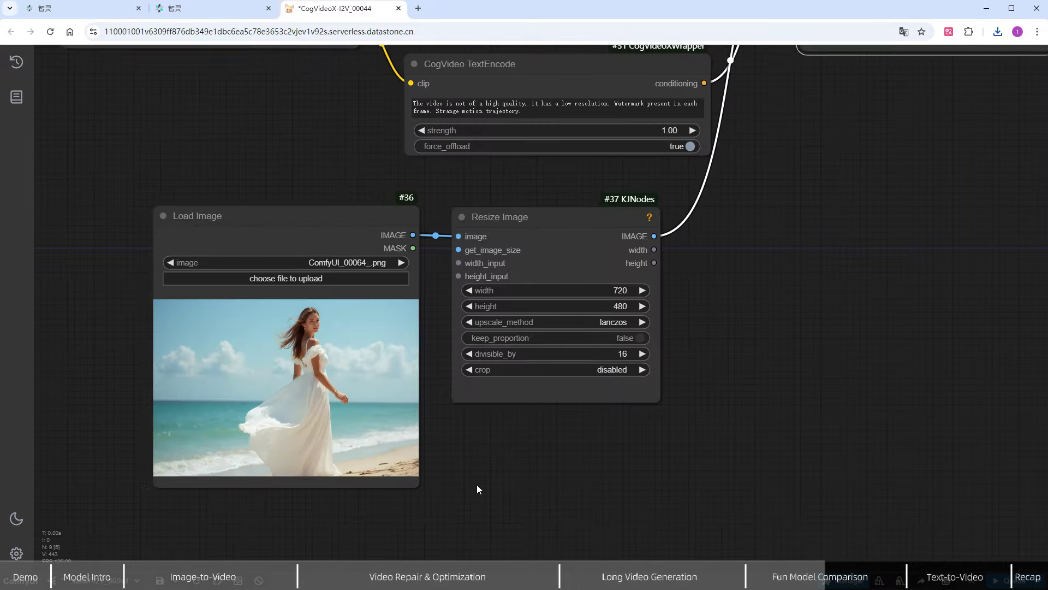
pyautogui.hotkey('ctrl', 'v')
pyautogui.scroll(3, 427, 321)
pyautogui.moveTo(427, 321); pyautogui.dragTo(481, 287)
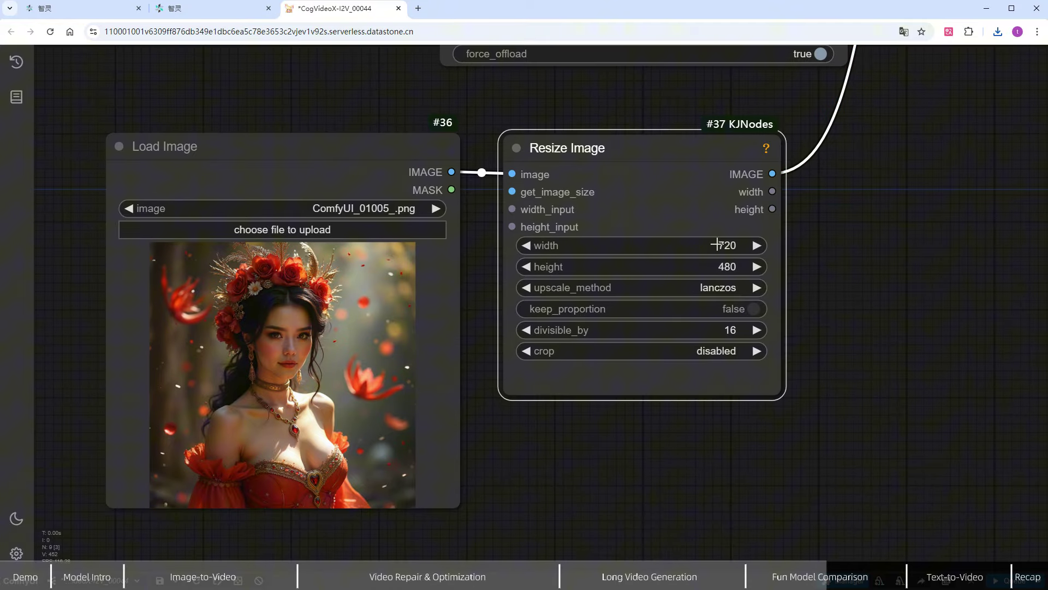
# Set Resize Image width and height to 512
pyautogui.click(717, 244)
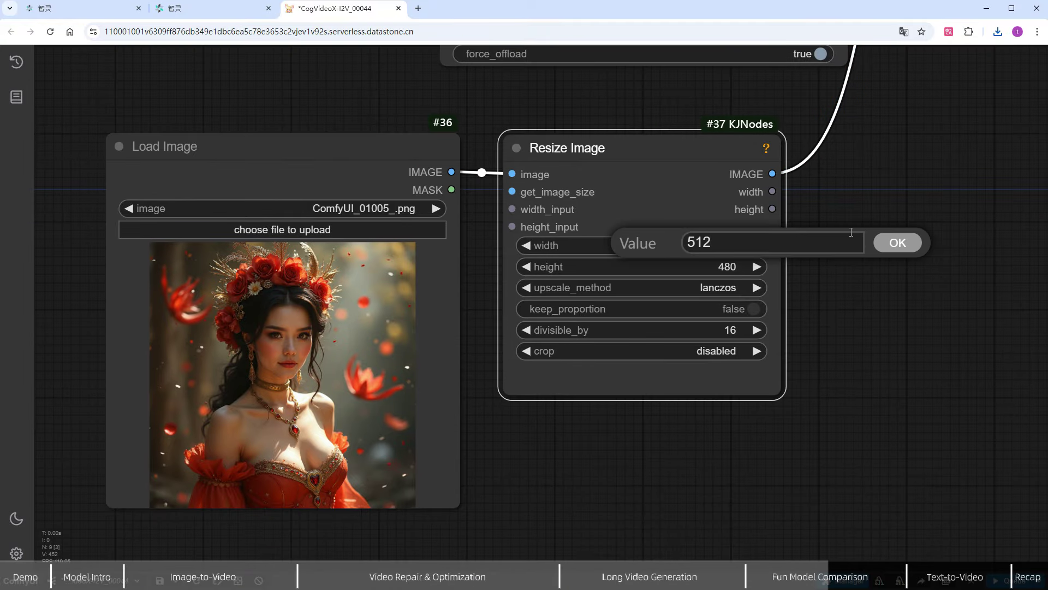
pyautogui.write('512')
pyautogui.click(880, 246)
pyautogui.click(727, 268)
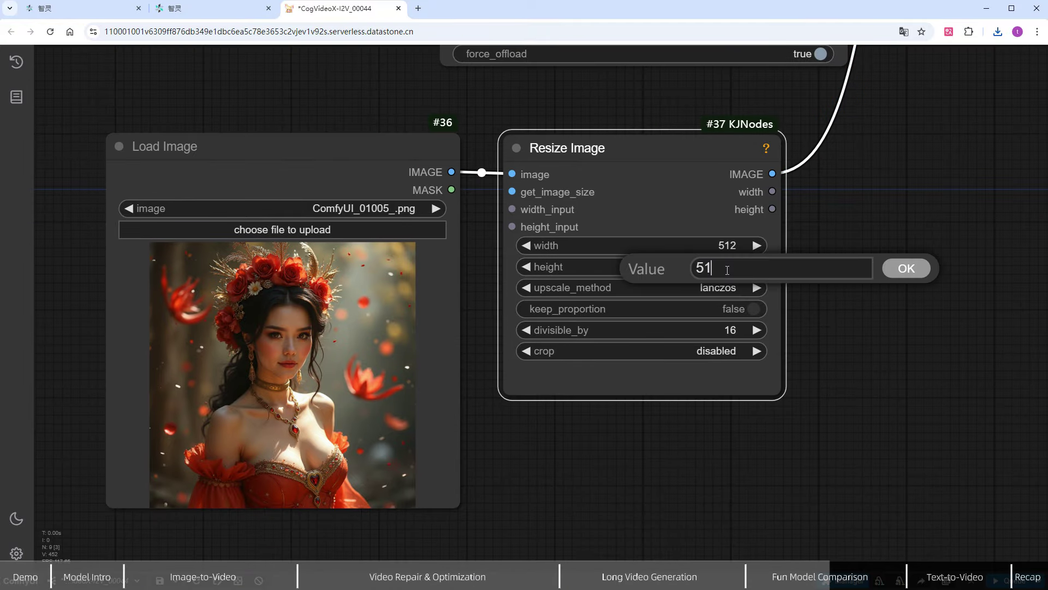
pyautogui.press('Return')
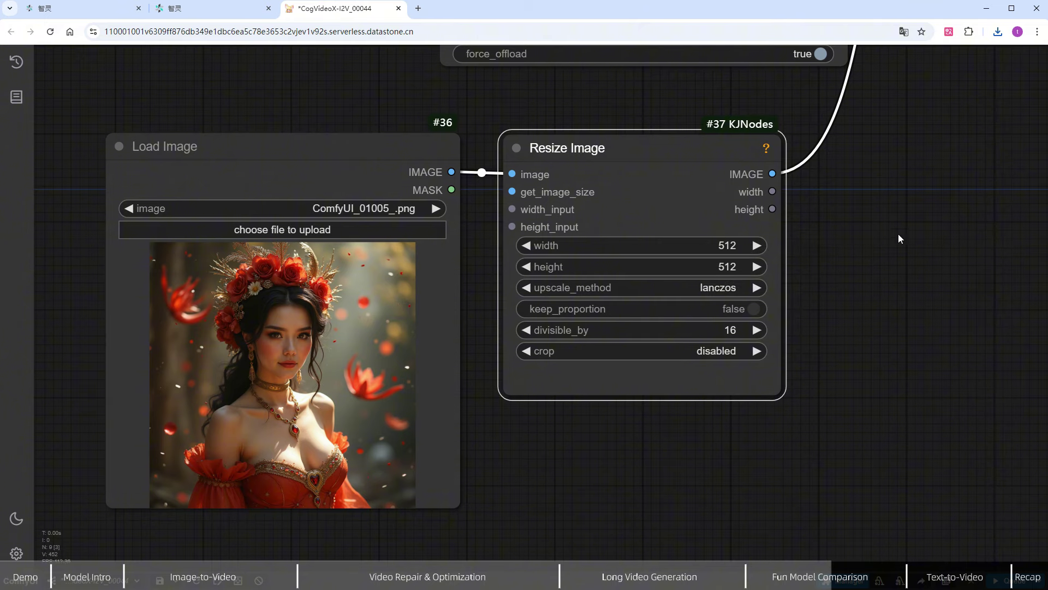
# Replace the positive prompt with 'The lady is smiling and the breeze is blowing her hair'
pyautogui.moveTo(901, 228); pyautogui.dragTo(782, 385)
pyautogui.scroll(4, 289, 354)
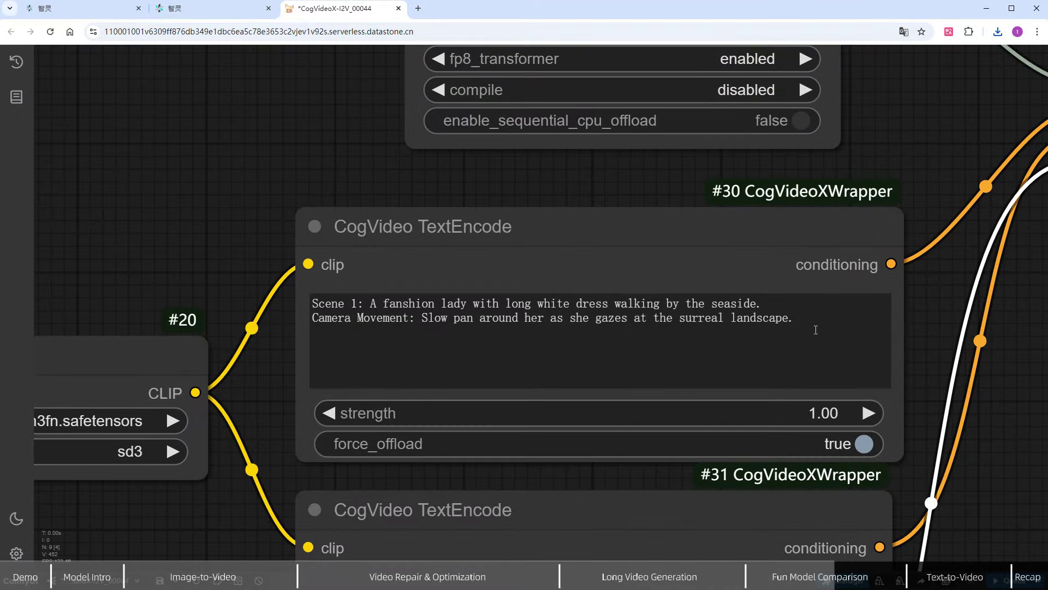
pyautogui.moveTo(816, 330); pyautogui.dragTo(303, 282)
pyautogui.write('The lady is smiling and the breeze is blowing her hair')
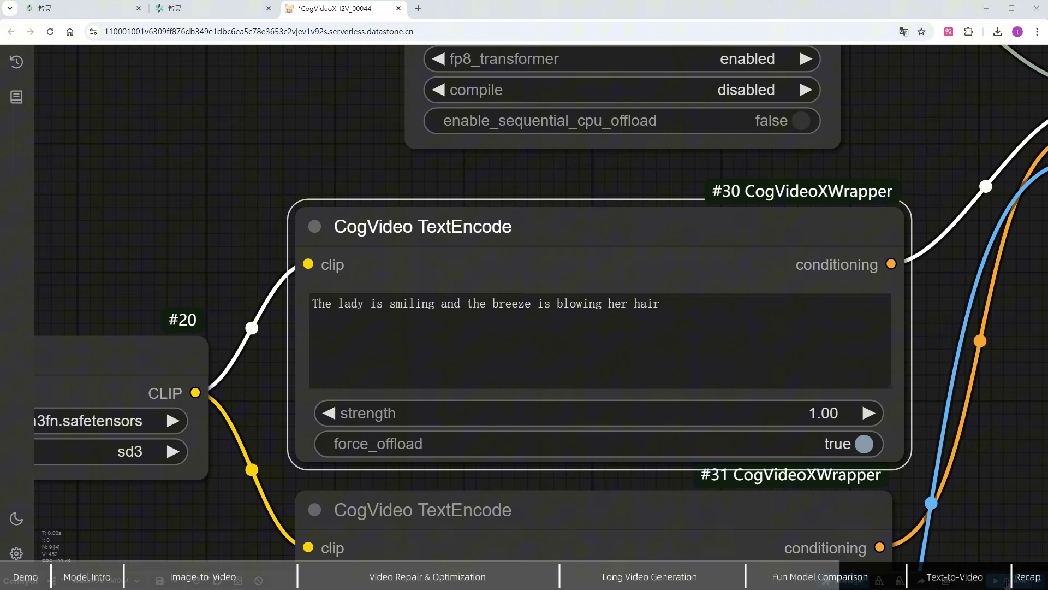
# Watch the red-dressed woman clip in Video Combine, then return to the Load Image node
pyautogui.scroll(-5, 983, 506)
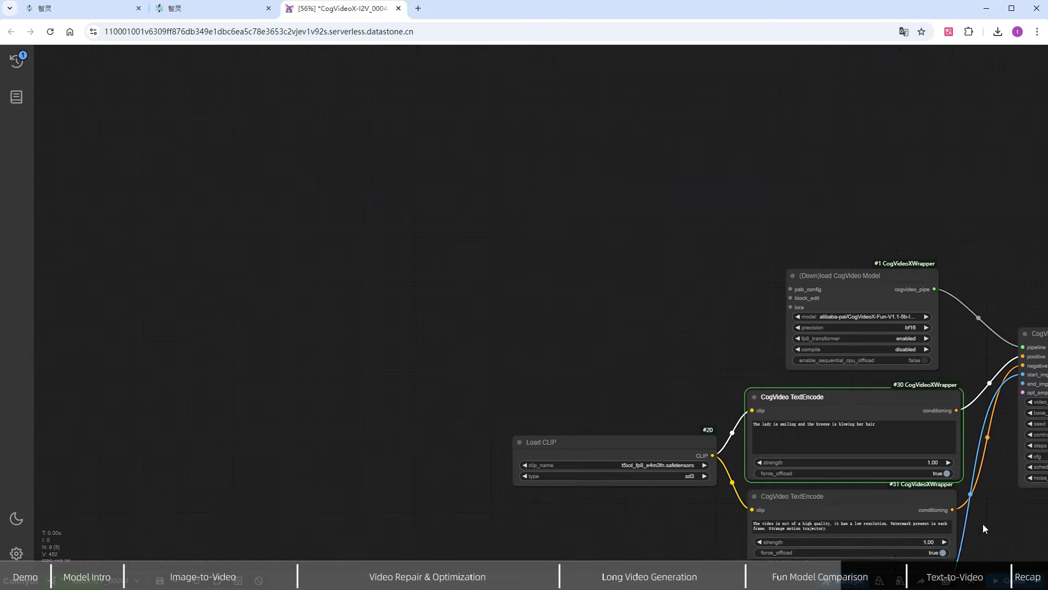
pyautogui.moveTo(930, 505); pyautogui.dragTo(519, 353)
pyautogui.scroll(1, 513, 333)
pyautogui.moveTo(552, 392); pyautogui.dragTo(558, 365)
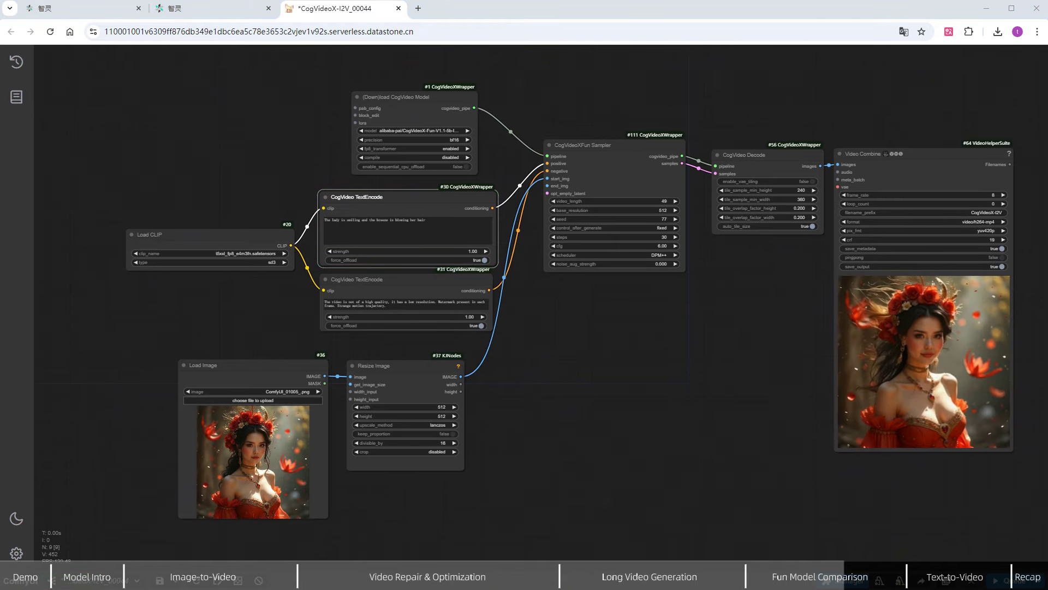
pyautogui.scroll(10, 1022, 391)
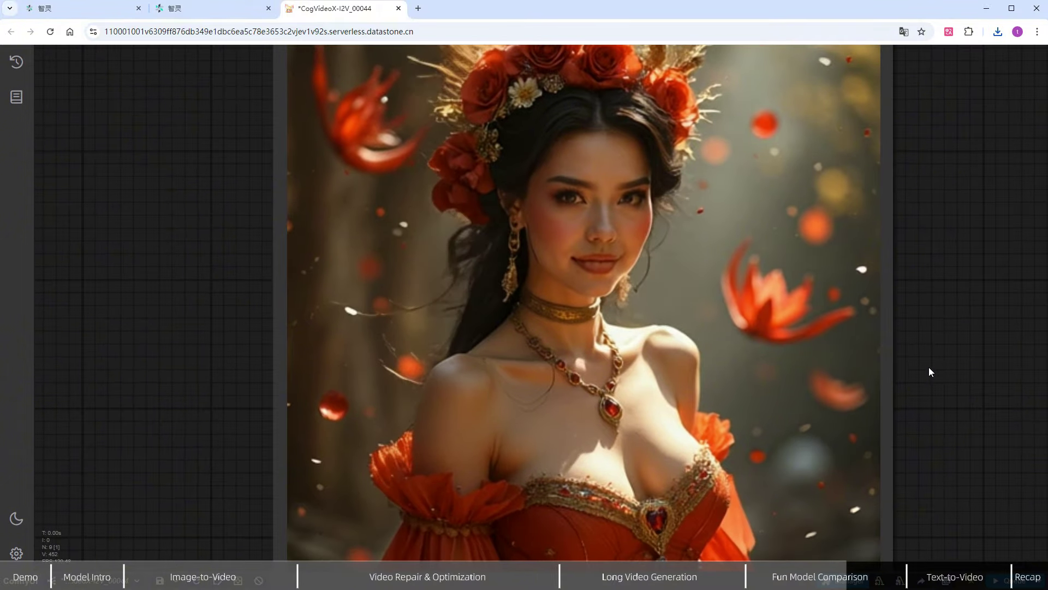
pyautogui.moveTo(928, 367); pyautogui.dragTo(934, 361)
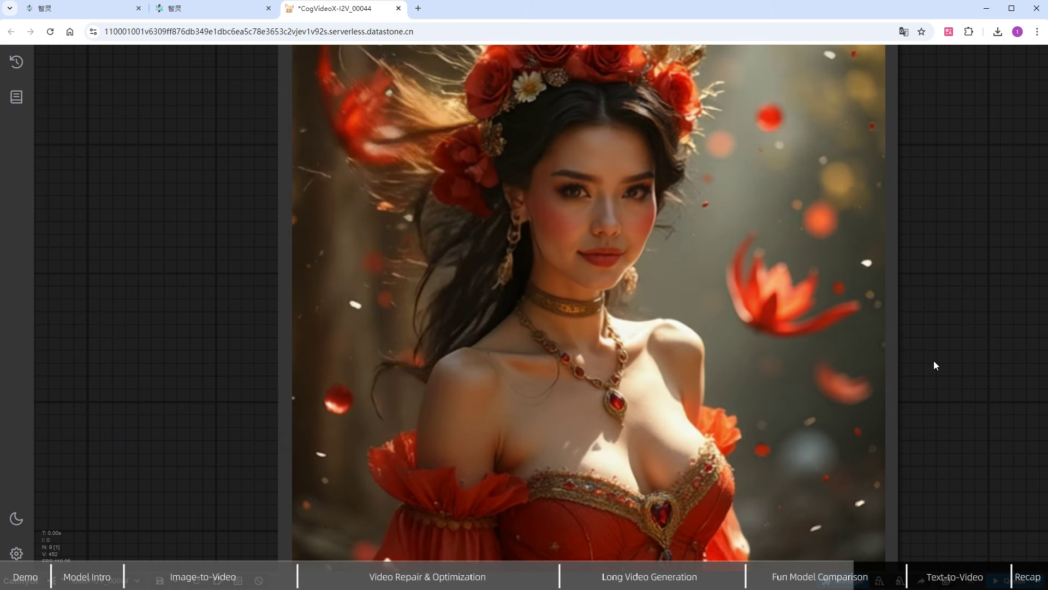
pyautogui.scroll(-7, 935, 365)
pyautogui.moveTo(935, 361); pyautogui.dragTo(793, 345)
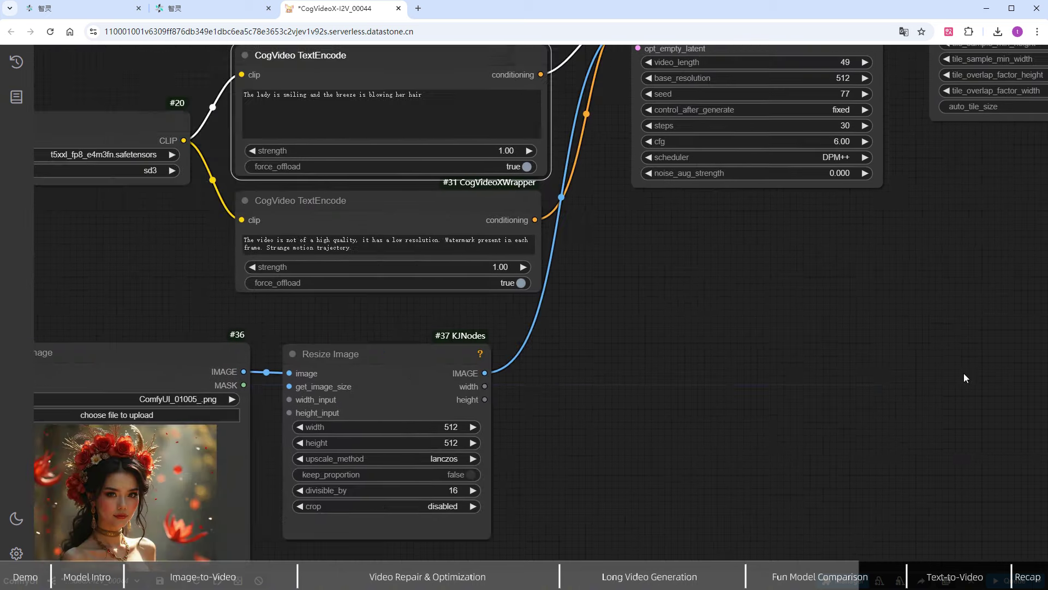
pyautogui.moveTo(654, 402); pyautogui.dragTo(851, 394)
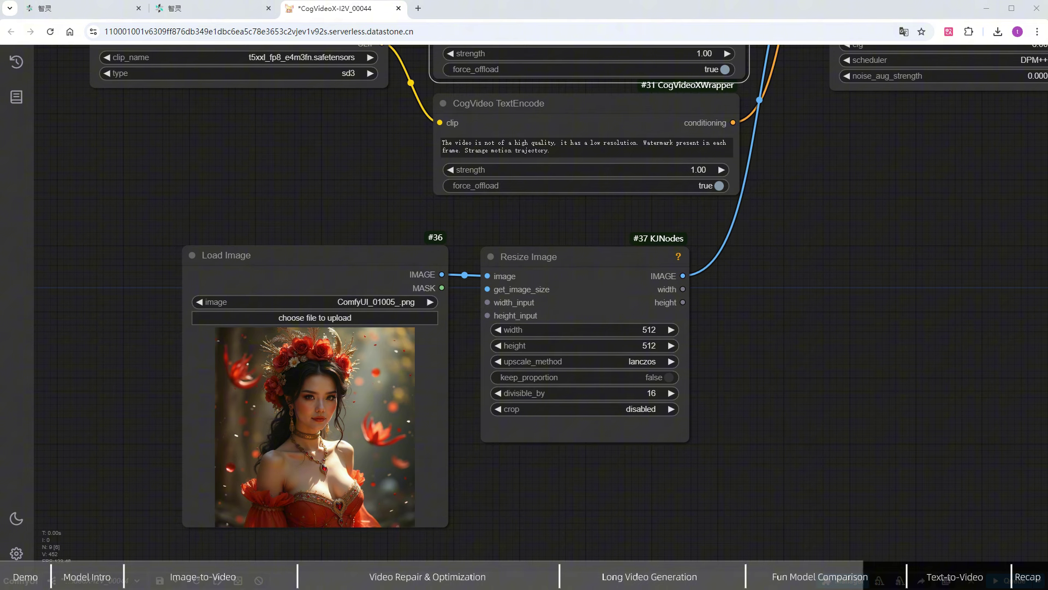
# Load ComfyUI_00167_.png as the start image and delete the Resize Image node
pyautogui.moveTo(338, 451); pyautogui.dragTo(318, 416)
pyautogui.moveTo(339, 257); pyautogui.dragTo(309, 214)
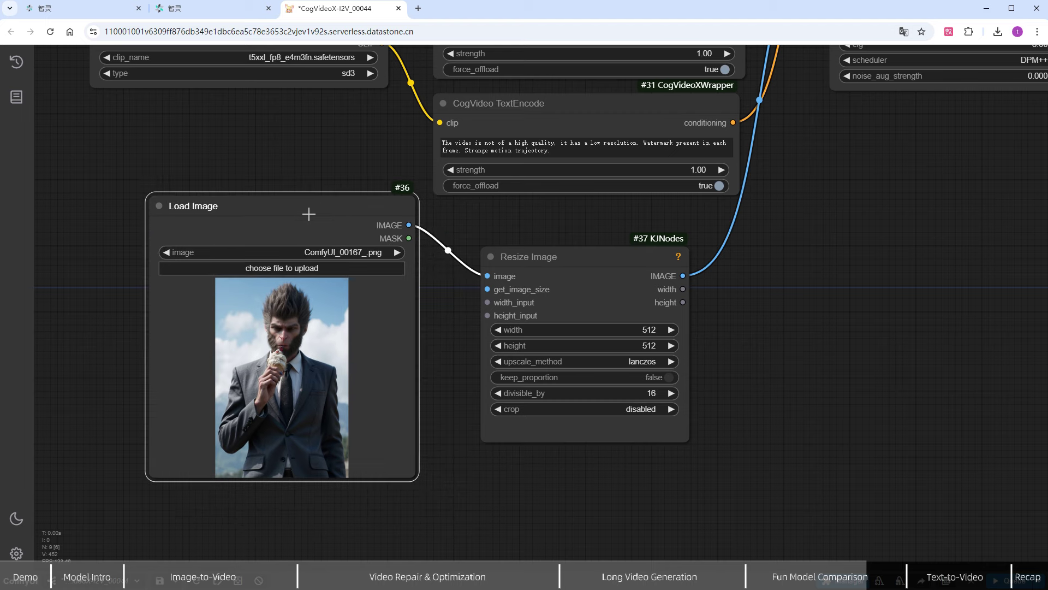
pyautogui.click(575, 262)
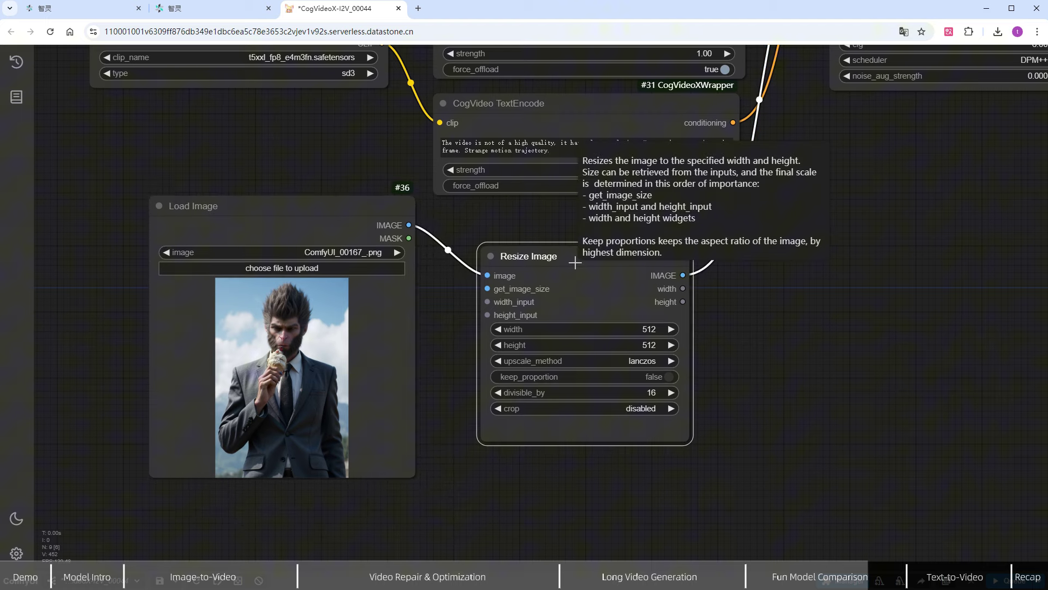
pyautogui.press('Delete')
pyautogui.scroll(-6, 728, 261)
pyautogui.moveTo(699, 271); pyautogui.dragTo(416, 305)
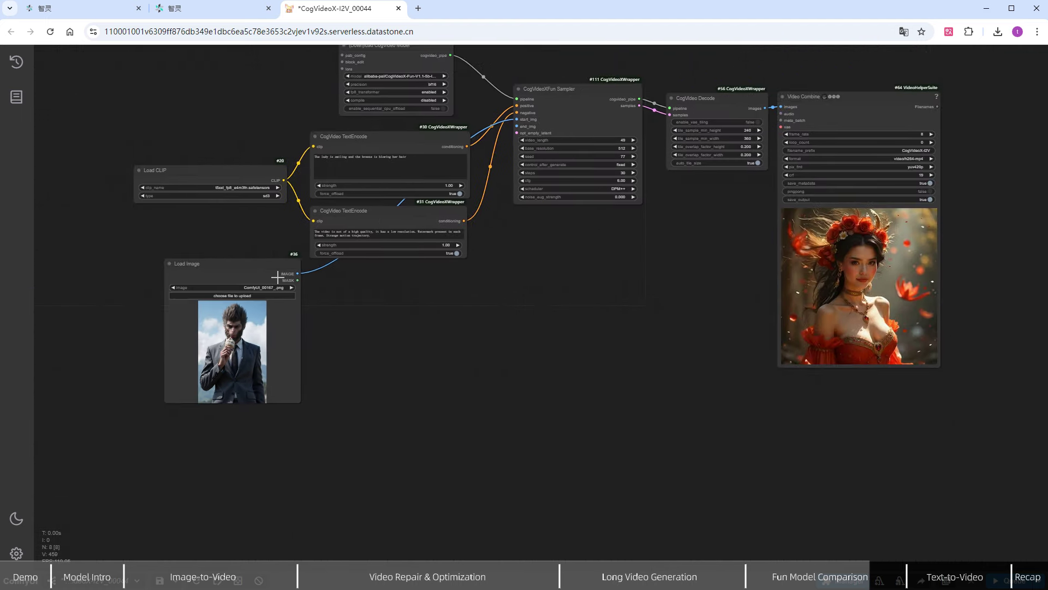
# Clone the Load Image node and load ComfyUI_00166_ (1).png into it as the end frame
pyautogui.moveTo(246, 271)
pyautogui.keyDown('alt'); pyautogui.mouseDown()
pyautogui.moveTo(250, 443)
pyautogui.moveTo(416, 286)
pyautogui.moveTo(410, 291)
pyautogui.mouseUp(); pyautogui.keyUp('alt')
pyautogui.scroll(6, 453, 321)
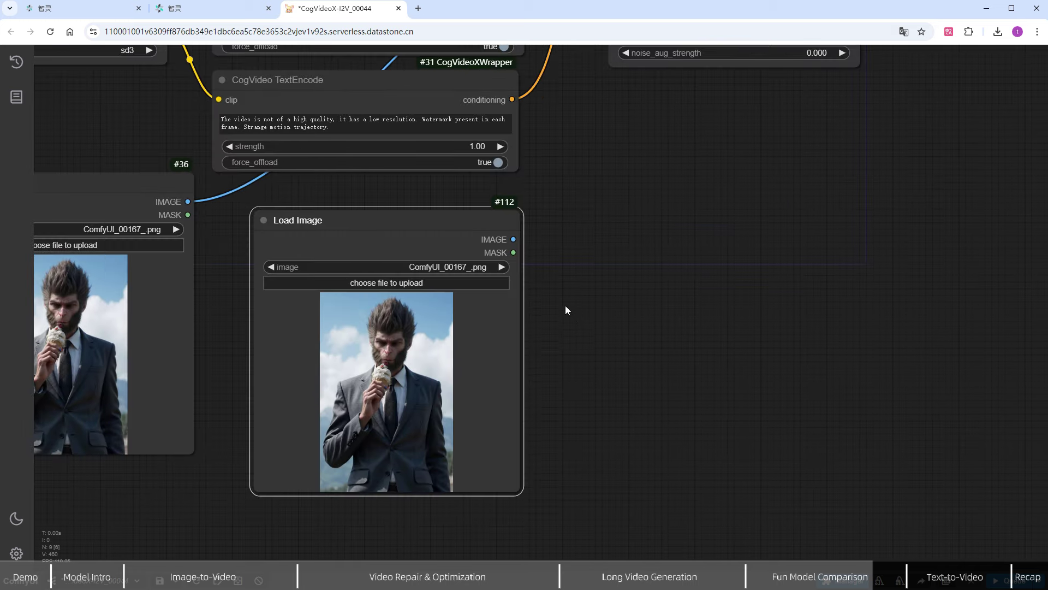
pyautogui.moveTo(483, 375); pyautogui.dragTo(391, 369)
pyautogui.moveTo(590, 318); pyautogui.dragTo(710, 325)
pyautogui.moveTo(378, 394); pyautogui.dragTo(362, 357)
# Rewrite the positive prompt so the suited man looks at his ice cream, then lowers it
pyautogui.moveTo(780, 211); pyautogui.dragTo(715, 383)
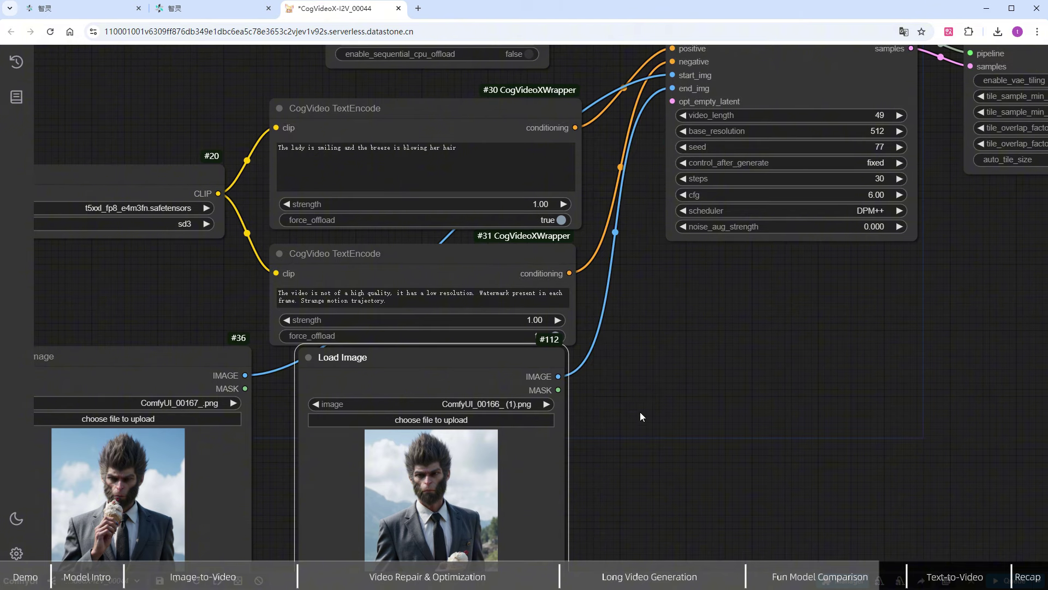
pyautogui.moveTo(644, 408); pyautogui.dragTo(732, 367)
pyautogui.moveTo(727, 284); pyautogui.dragTo(729, 430)
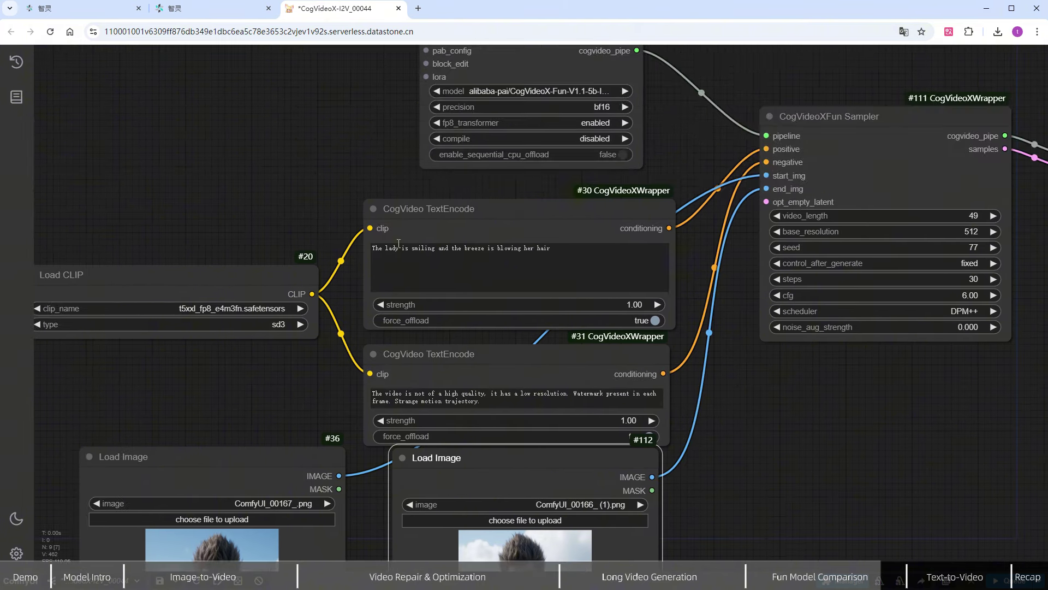
pyautogui.scroll(5, 355, 223)
pyautogui.click(639, 269)
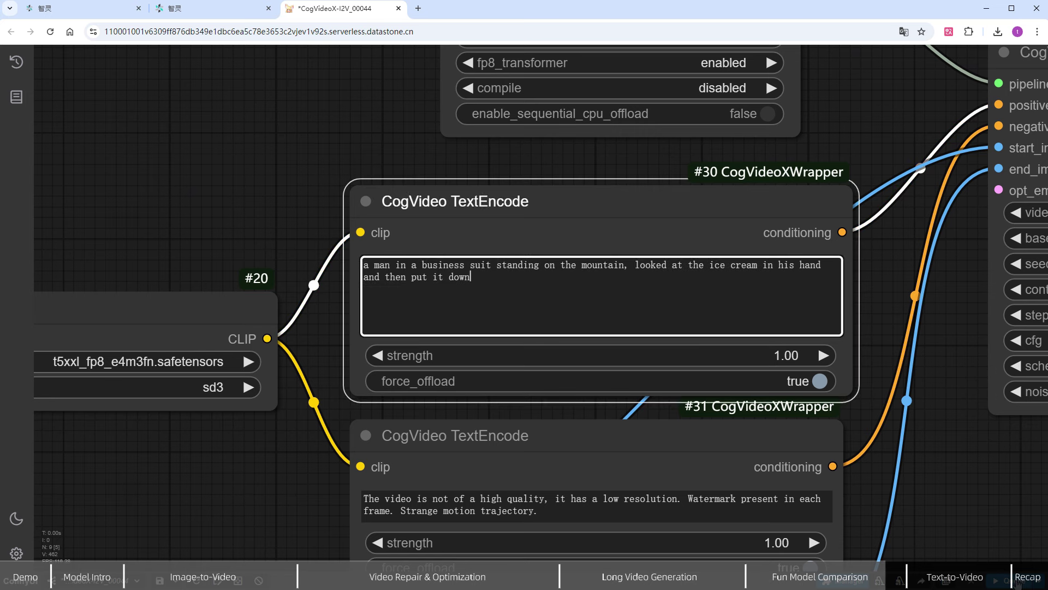
# Watch the generated clip of the suited man lowering his ice cream in Video Combine
pyautogui.scroll(-8, 935, 511)
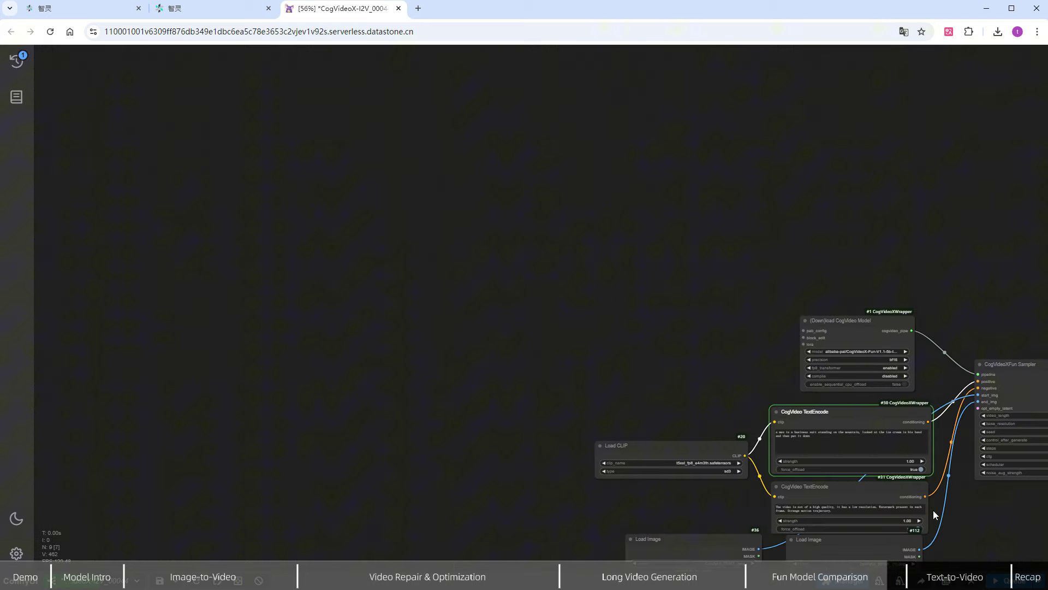
pyautogui.scroll(3, 624, 394)
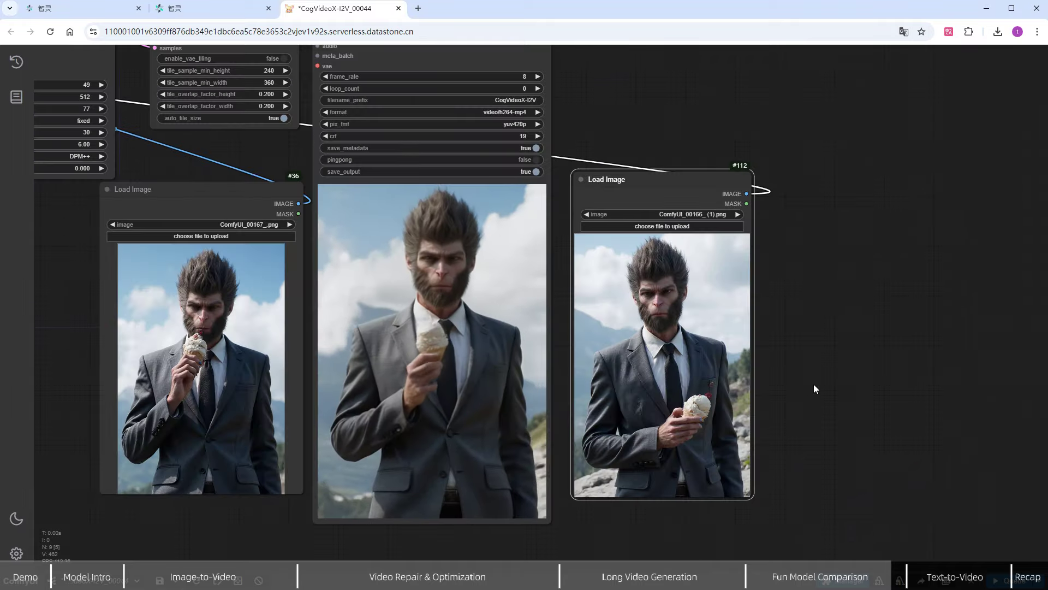
pyautogui.moveTo(813, 388); pyautogui.dragTo(896, 349)
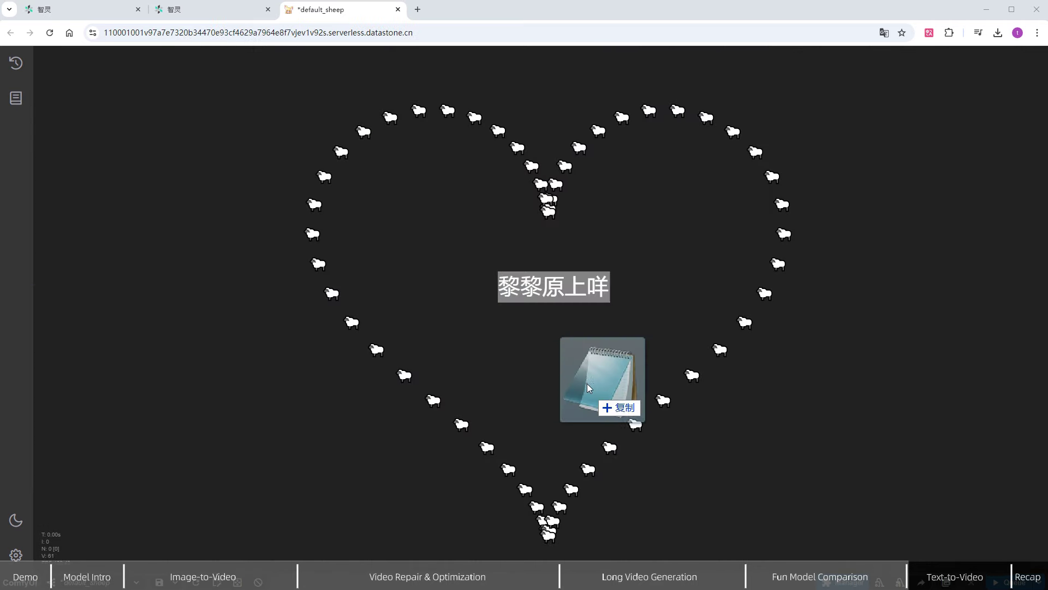
# Load the Cog_video_5b_T2V workflow and zoom to its model loading node
pyautogui.moveTo(588, 388); pyautogui.dragTo(566, 346)
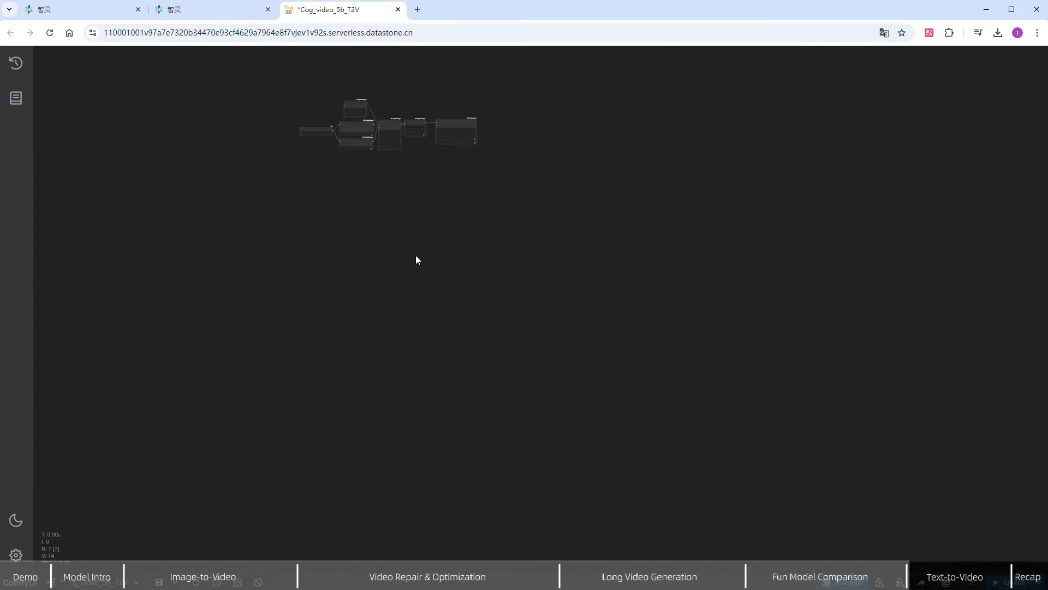
pyautogui.scroll(13, 418, 238)
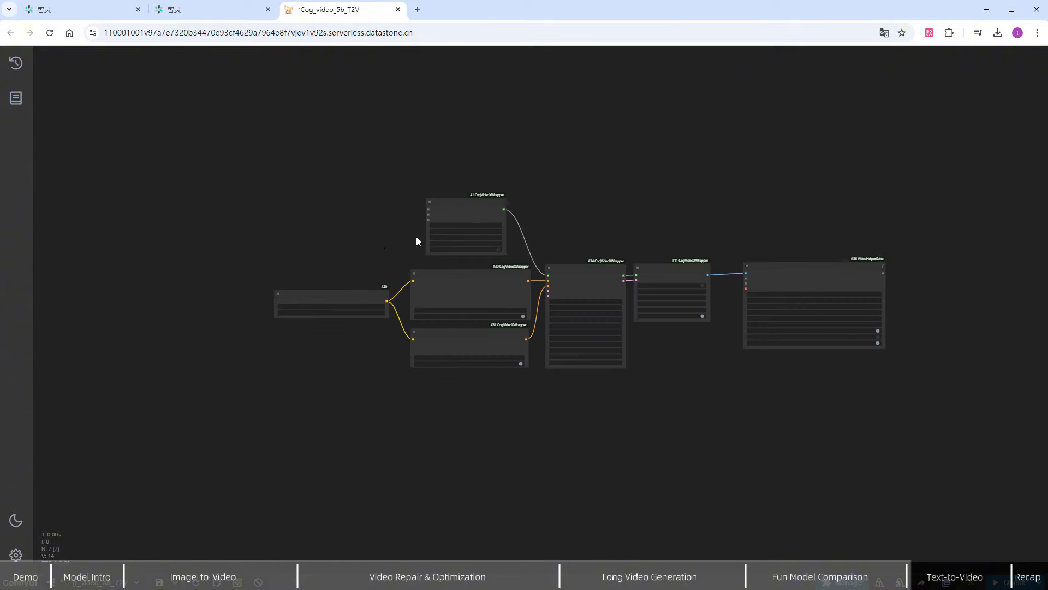
pyautogui.moveTo(294, 258); pyautogui.dragTo(210, 254)
pyautogui.scroll(7, 183, 383)
pyautogui.scroll(5, 183, 383)
pyautogui.hscroll(5, 183, 382)
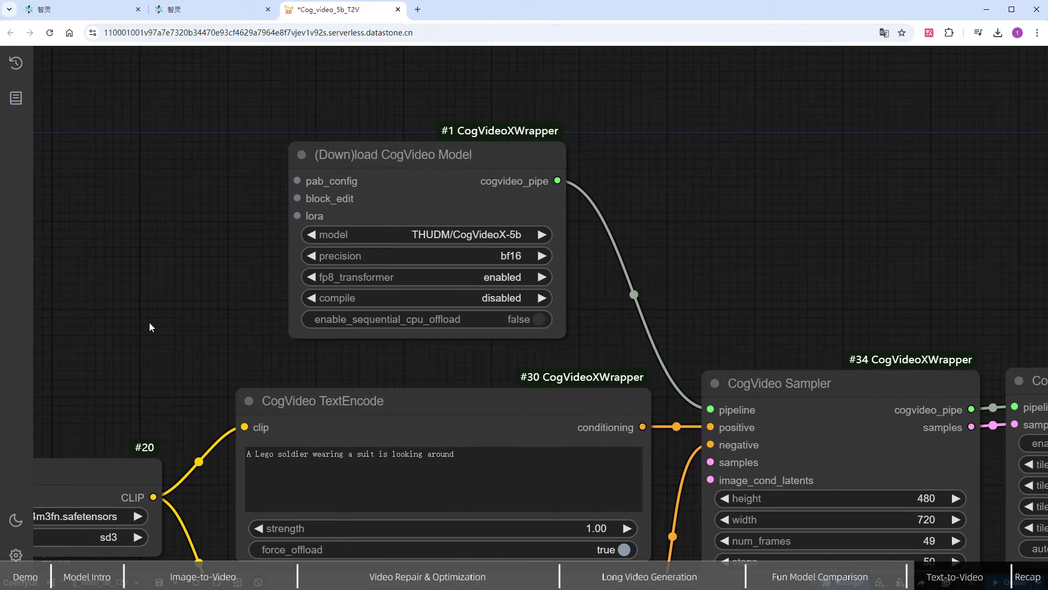
# Choose THUDM/CogVideoX-5b as the model in the (Down)load CogVideo Model node
pyautogui.click(486, 234)
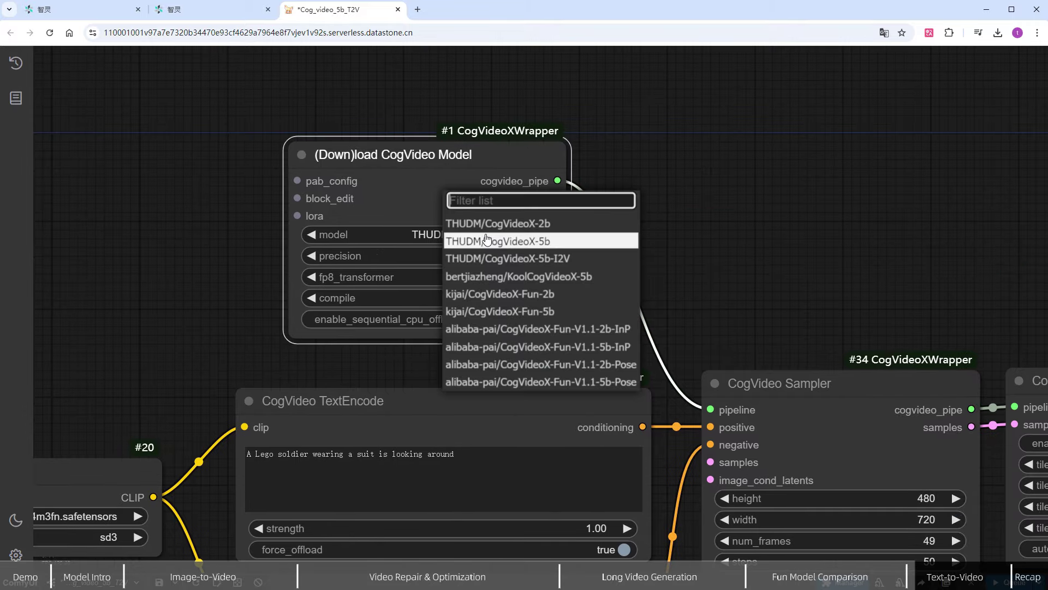
pyautogui.click(576, 250)
pyautogui.moveTo(700, 308); pyautogui.dragTo(722, 109)
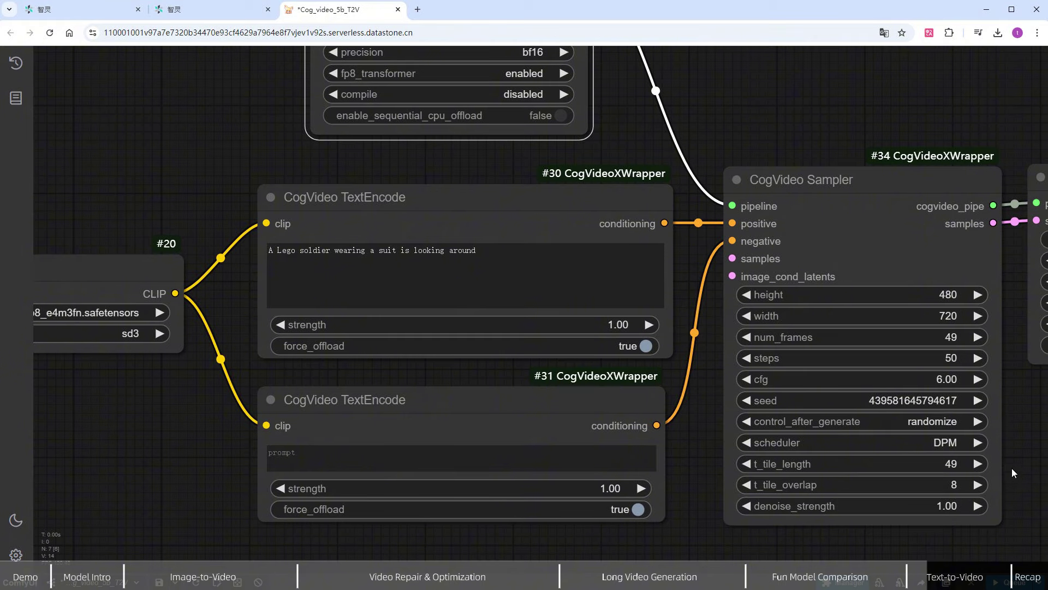
pyautogui.moveTo(1016, 471); pyautogui.dragTo(562, 455)
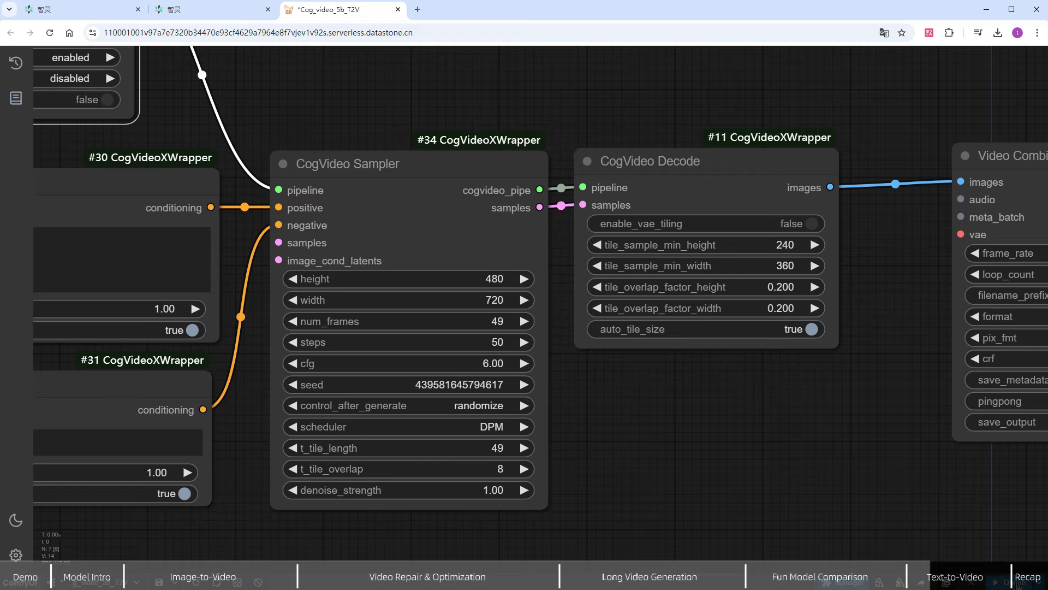
# Queue the Lego soldier text-to-video run and zoom into the Video Combine preview
pyautogui.hotkey('ctrl', 'Return')
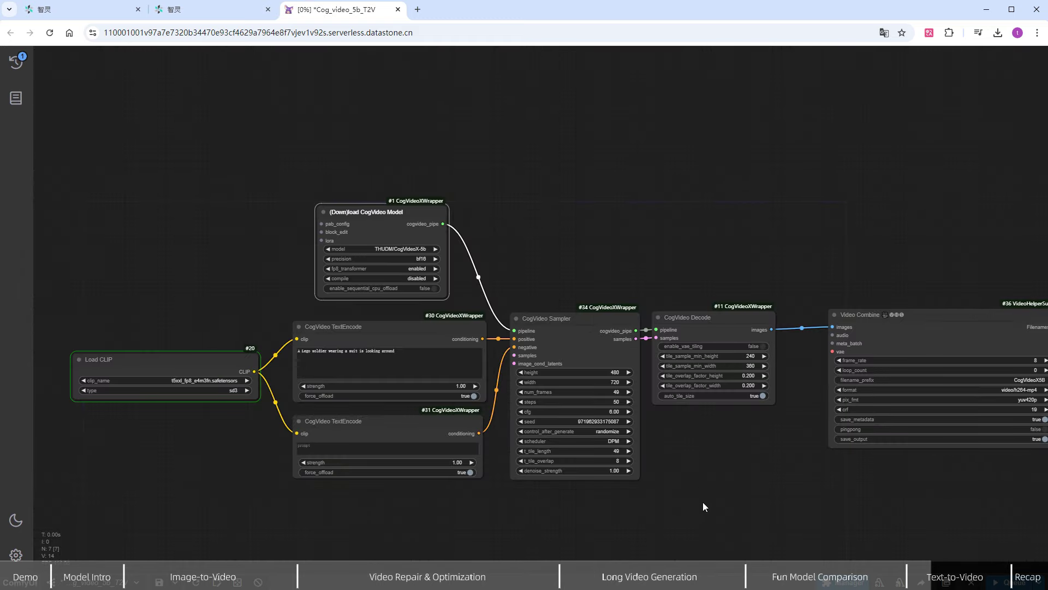
pyautogui.scroll(3, 703, 502)
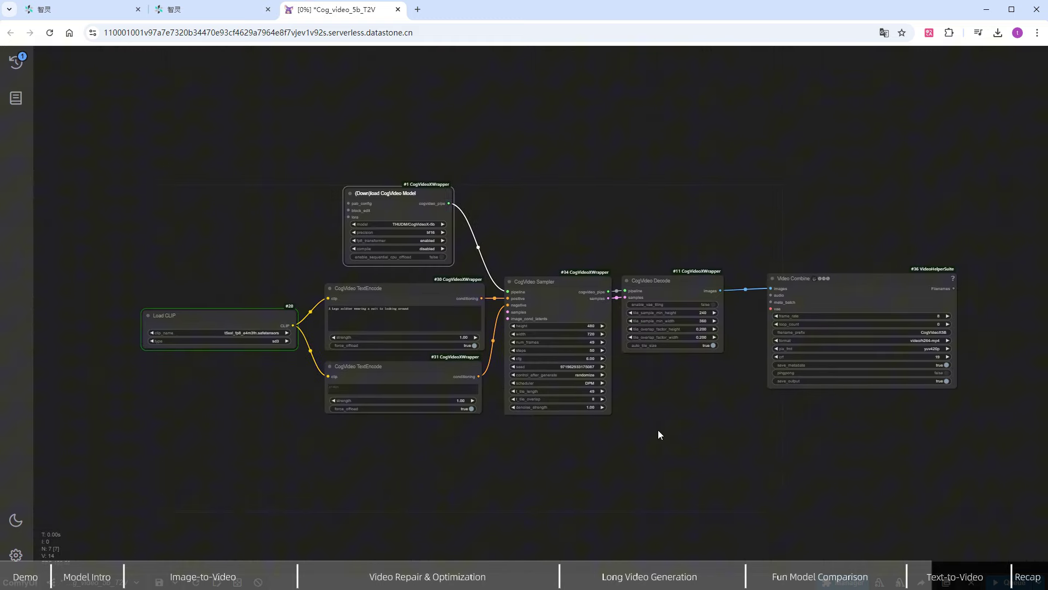
pyautogui.scroll(10, 1004, 506)
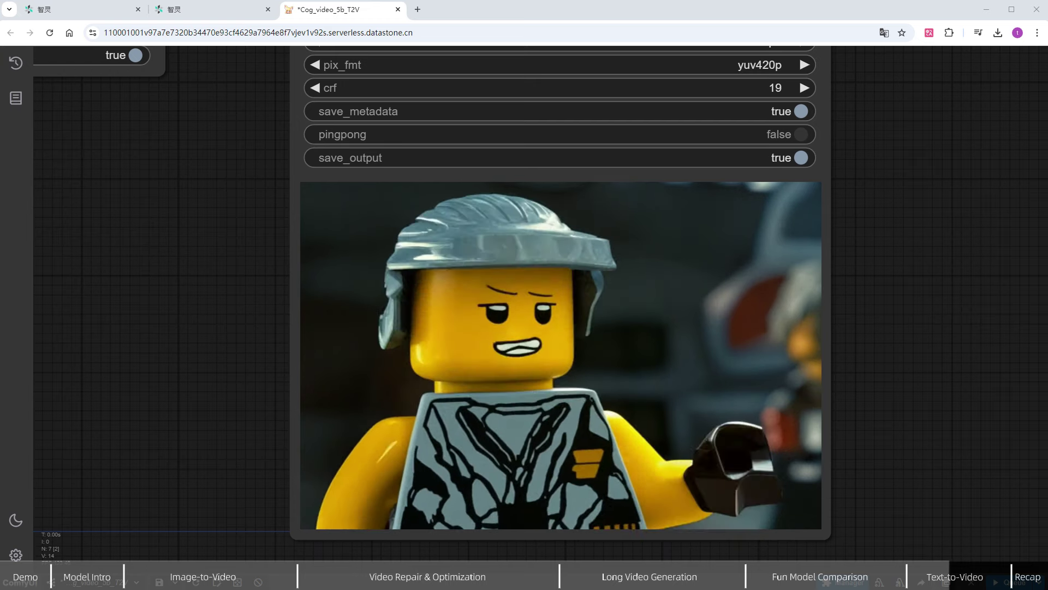
# Switch the model loader to alibaba-pai/CogVideoX-Fun-V1.1-5b-InP
pyautogui.scroll(-10, 147, 375)
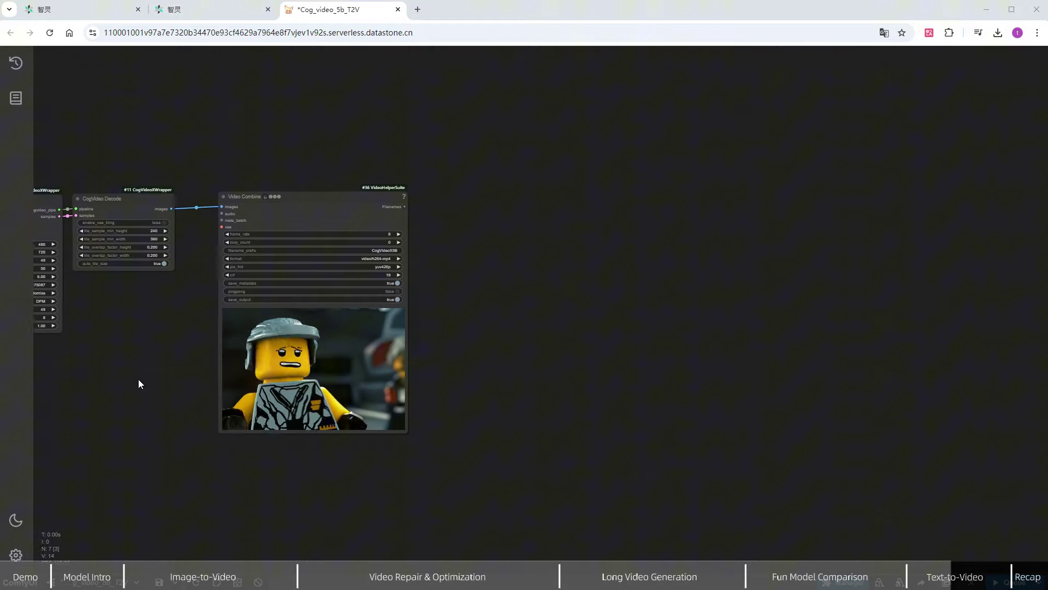
pyautogui.moveTo(138, 379); pyautogui.dragTo(661, 388)
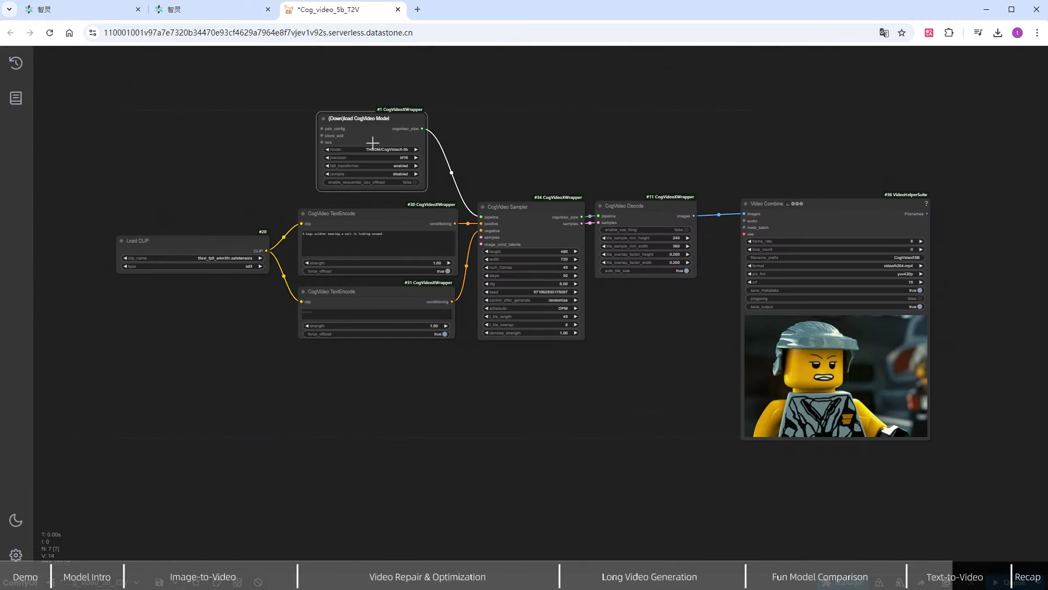
pyautogui.scroll(6, 372, 143)
pyautogui.scroll(5, 372, 143)
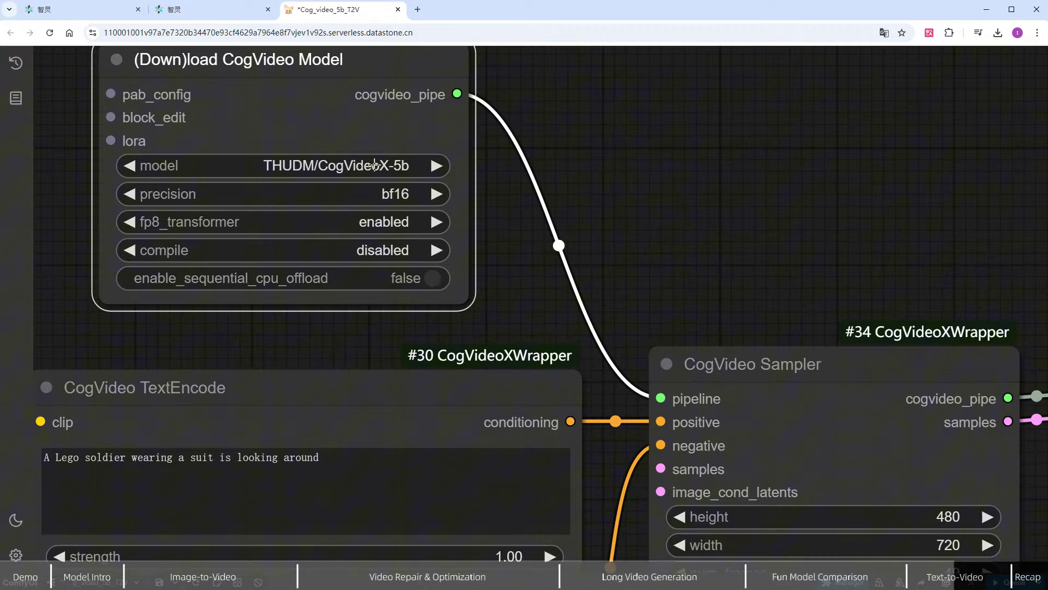
pyautogui.click(374, 165)
pyautogui.click(534, 301)
# Replace the positive prompt with the giraffe in a floral apron kneading dough
pyautogui.moveTo(611, 324); pyautogui.dragTo(717, 232)
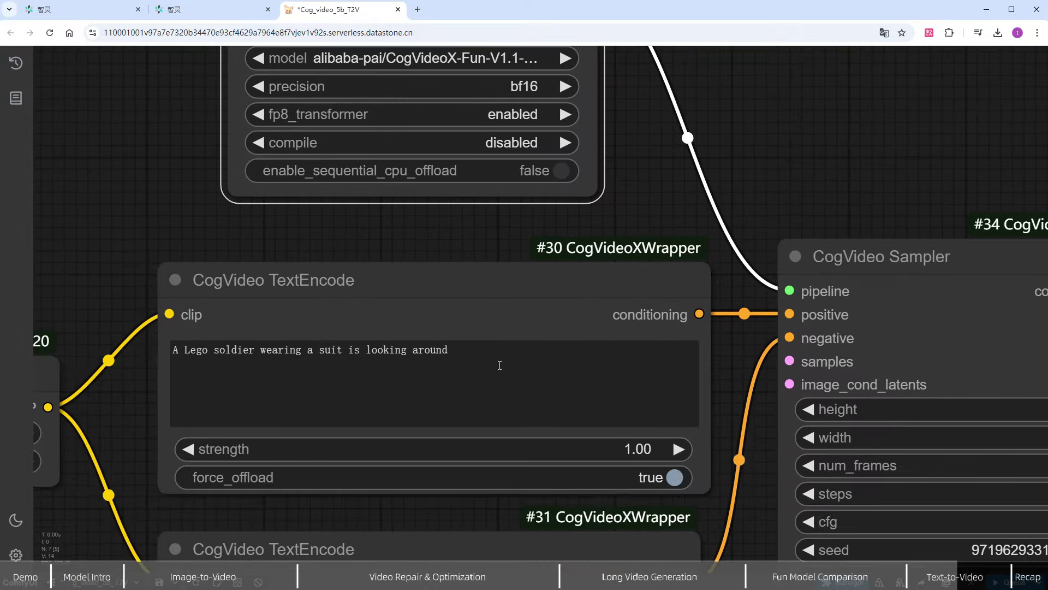
pyautogui.click(499, 365)
pyautogui.hotkey('ctrl', 'a')
pyautogui.write('A giraffe wearing a floral apron expertly kneads dough on a marble kitchen counter. Towering over the room, its long neck stretches down to focus on the task. The kitchen is filled with the smell of freshly baked bread, with rustic wooden shelves displaying various baking ingredients')
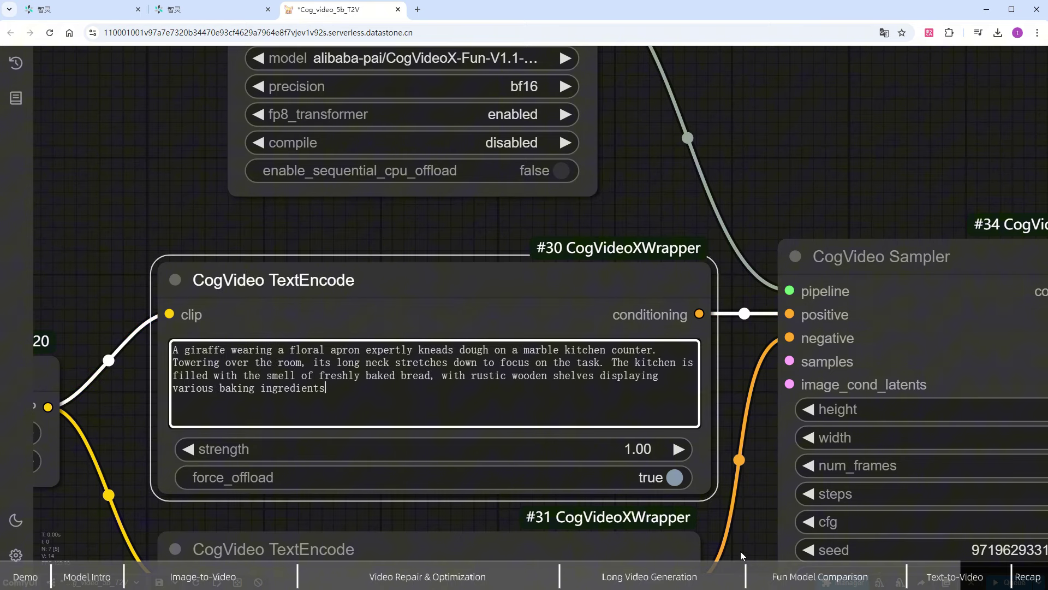
# Bring the CogVideo Sampler's settings into view and select that node
pyautogui.moveTo(741, 551); pyautogui.dragTo(470, 404)
pyautogui.scroll(-1, 481, 306)
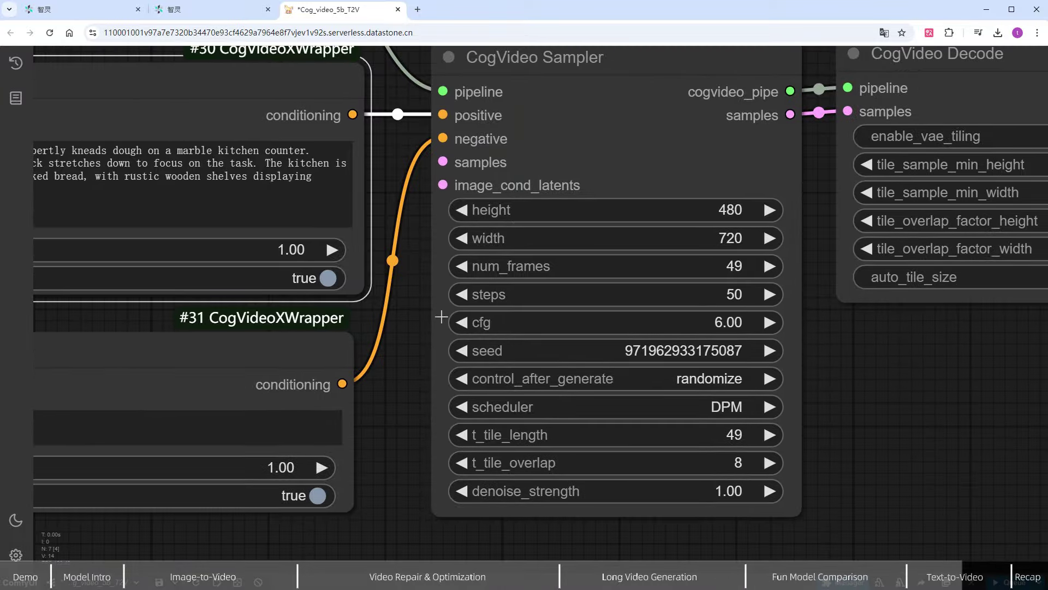
pyautogui.click(529, 134)
pyautogui.scroll(-3, 513, 259)
# Add a CogVideoXFun Sampler wired to the model pipeline, negative prompt and CogVideo Decode
pyautogui.moveTo(803, 395); pyautogui.dragTo(747, 479)
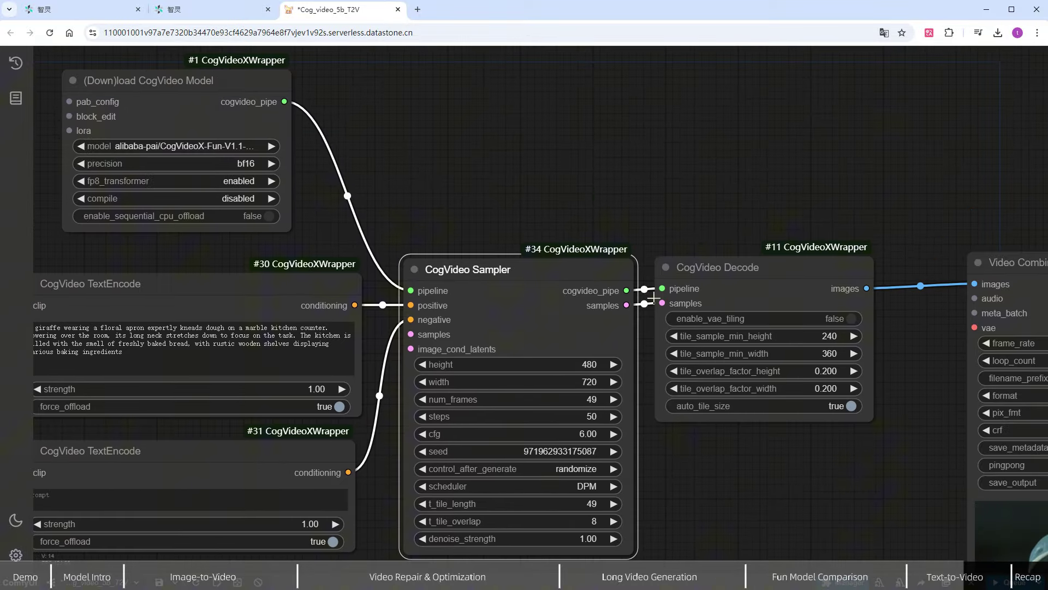
pyautogui.doubleClick(503, 143)
pyautogui.write('cog')
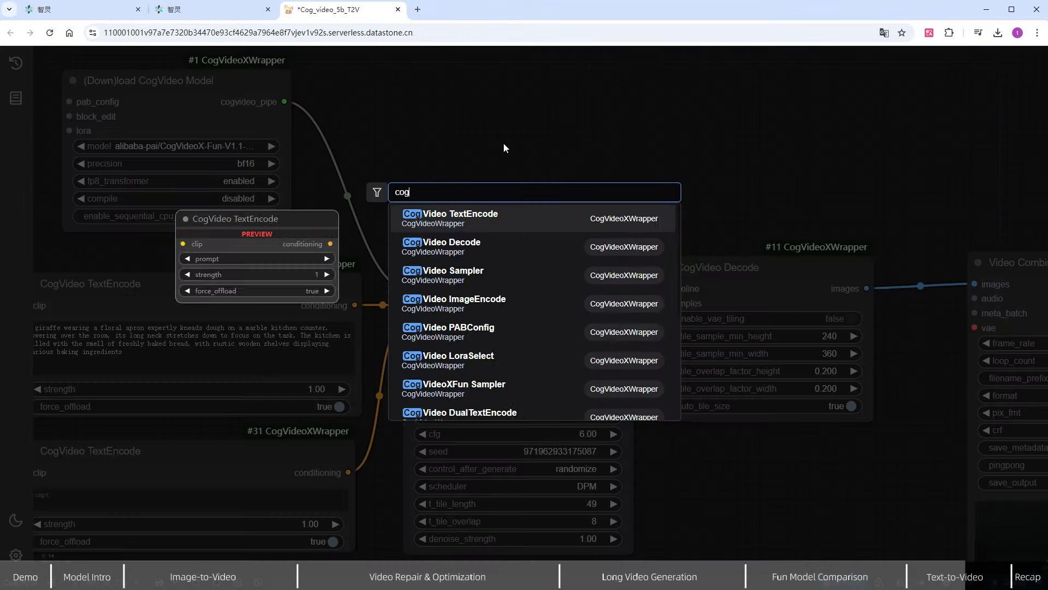
pyautogui.write('video f')
pyautogui.click(481, 219)
pyautogui.moveTo(413, 291); pyautogui.dragTo(511, 168)
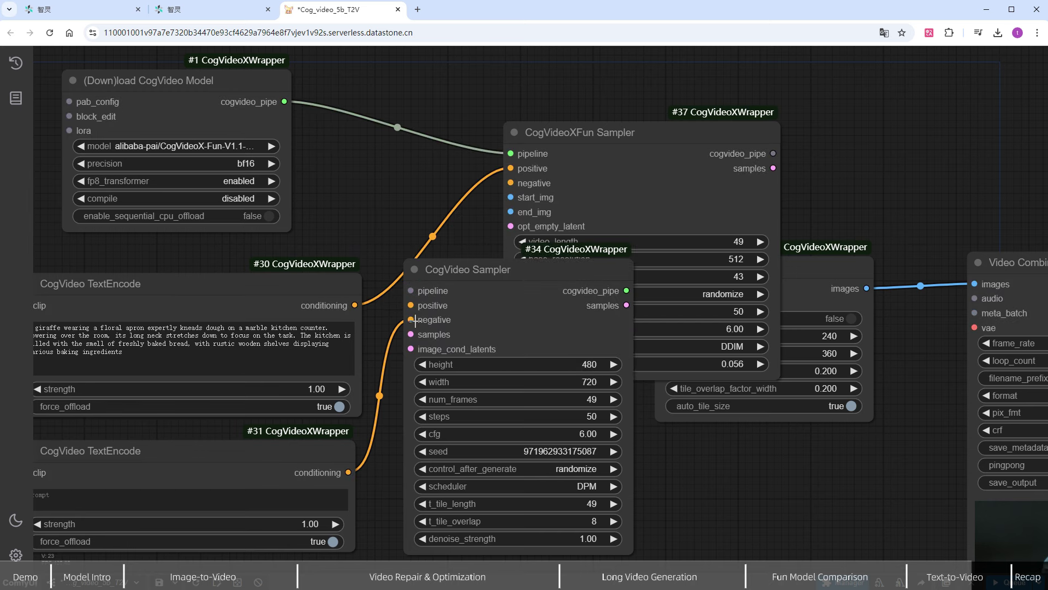
pyautogui.moveTo(410, 319); pyautogui.dragTo(511, 182)
pyautogui.moveTo(562, 144); pyautogui.dragTo(386, 180)
pyautogui.moveTo(599, 190); pyautogui.dragTo(663, 304)
# Delete the old CogVideo Sampler and move the Fun sampler into its place
pyautogui.click(627, 328)
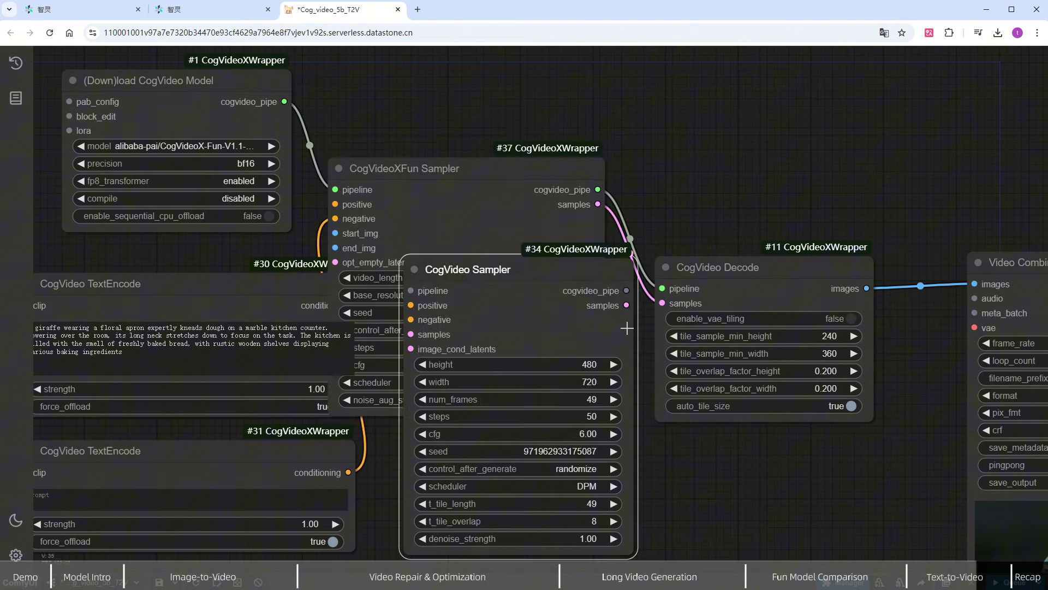
pyautogui.press('Delete')
pyautogui.moveTo(515, 184); pyautogui.dragTo(561, 254)
pyautogui.moveTo(721, 266); pyautogui.dragTo(772, 270)
pyautogui.moveTo(458, 243); pyautogui.dragTo(478, 250)
# Set the CogVideoXFun Sampler's noise_aug_strength to 0
pyautogui.moveTo(762, 455); pyautogui.dragTo(766, 388)
pyautogui.scroll(3, 622, 400)
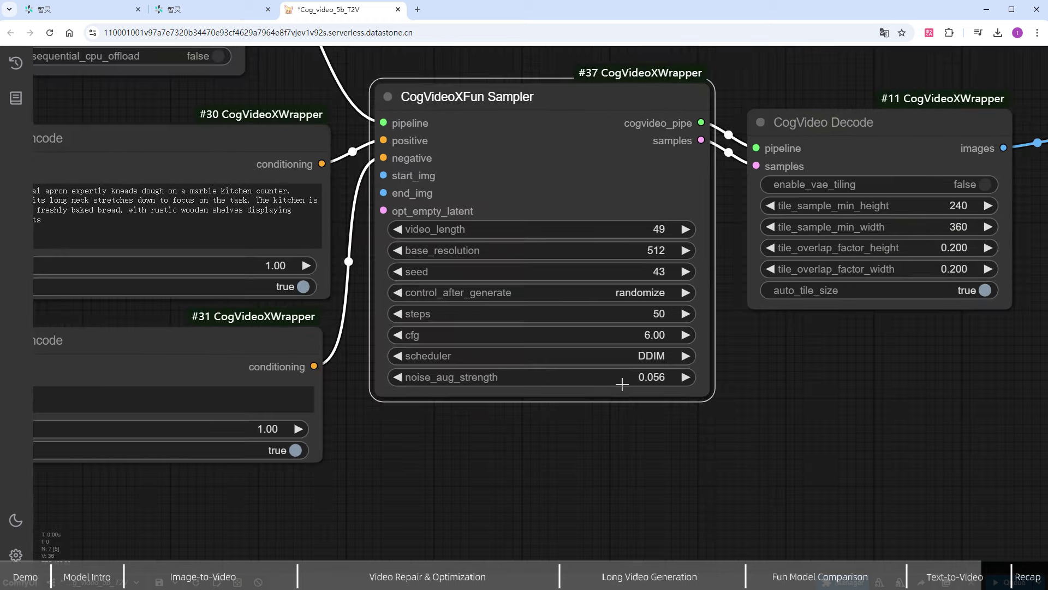
pyautogui.click(622, 378)
pyautogui.write('0')
pyautogui.press('Return')
# Connect a new 480×720 Empty Latent Image to the sampler's opt_empty_latent input
pyautogui.moveTo(567, 480); pyautogui.dragTo(793, 383)
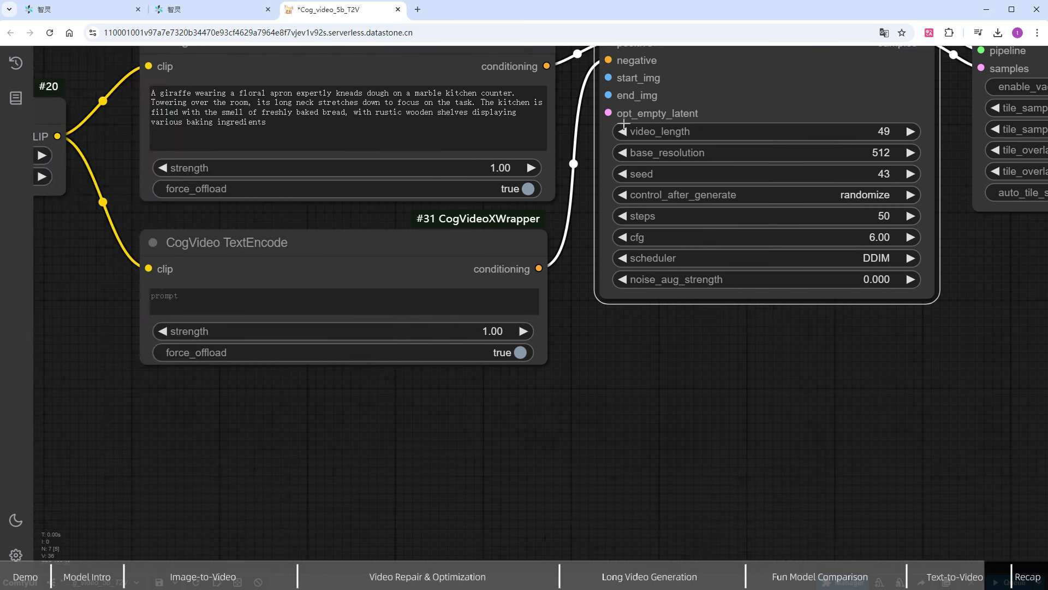
pyautogui.moveTo(602, 127); pyautogui.dragTo(440, 420)
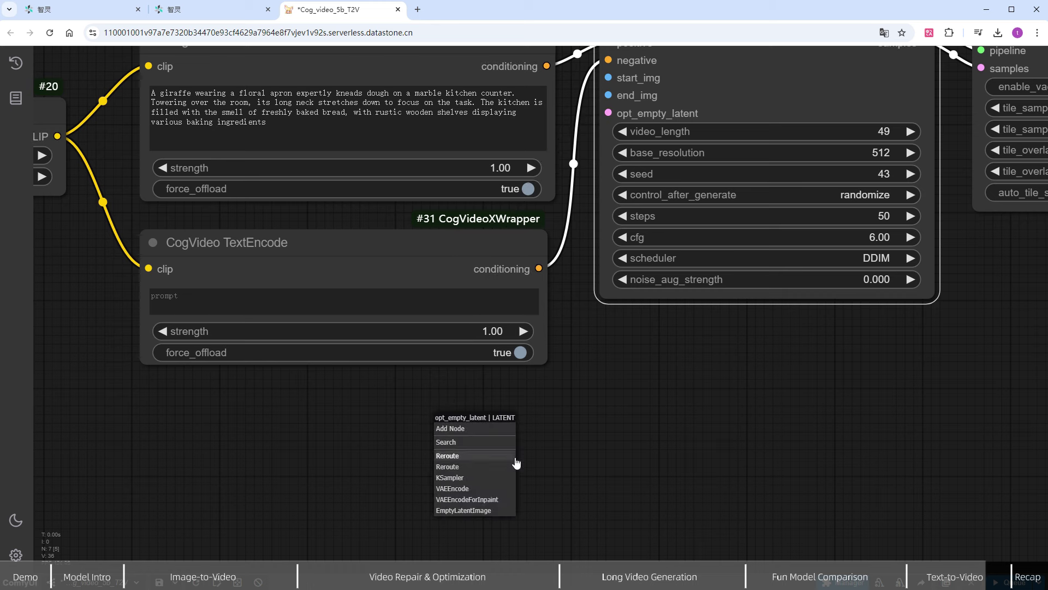
pyautogui.click(475, 510)
pyautogui.moveTo(539, 438); pyautogui.dragTo(323, 435)
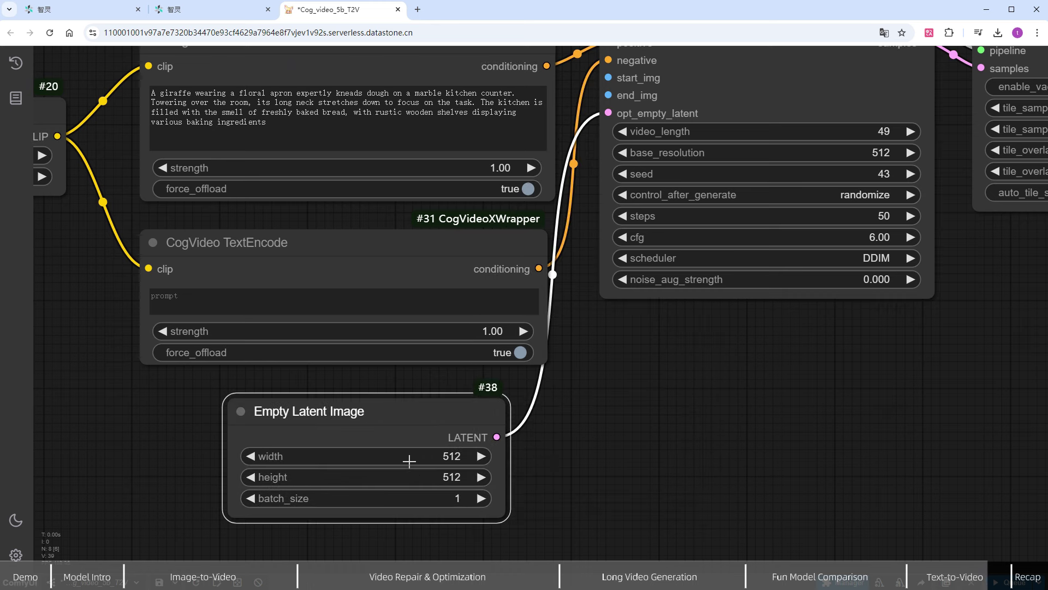
pyautogui.click(409, 455)
pyautogui.write('480')
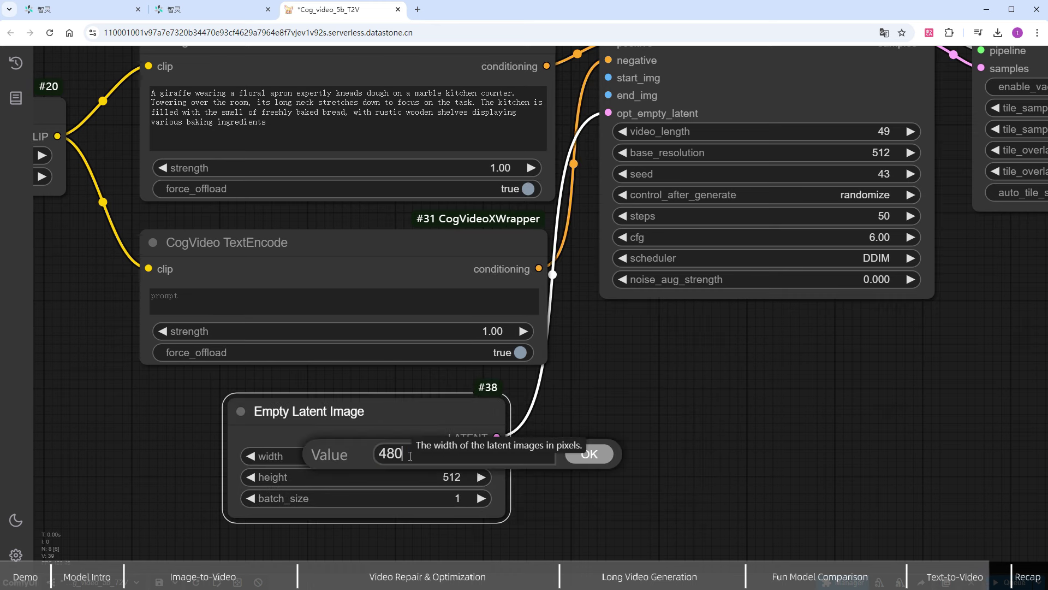
pyautogui.press('Return')
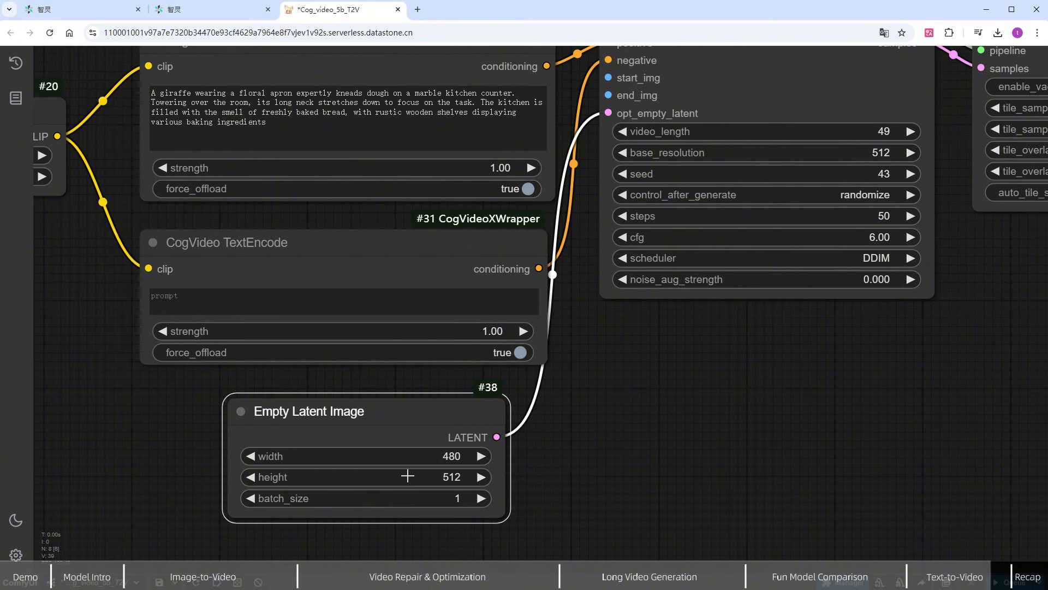
pyautogui.click(408, 476)
pyautogui.write('720')
pyautogui.press('Return')
# Queue the giraffe run and zoom into the finished portrait clip in Video Combine
pyautogui.hotkey('ctrl', 'Return')
pyautogui.scroll(-7, 749, 460)
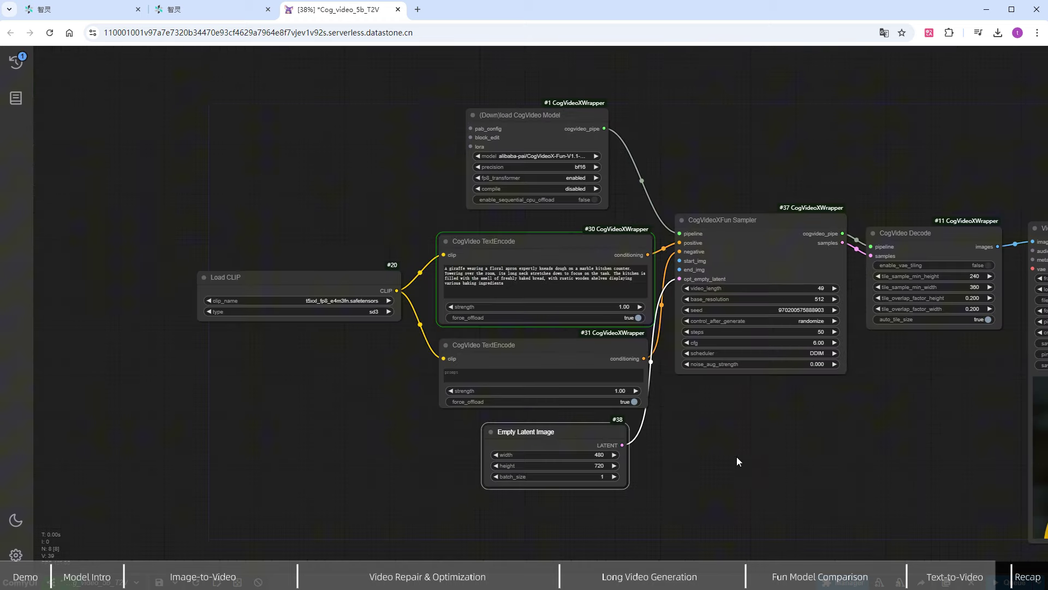
pyautogui.scroll(-2, 863, 466)
pyautogui.moveTo(863, 467); pyautogui.dragTo(618, 412)
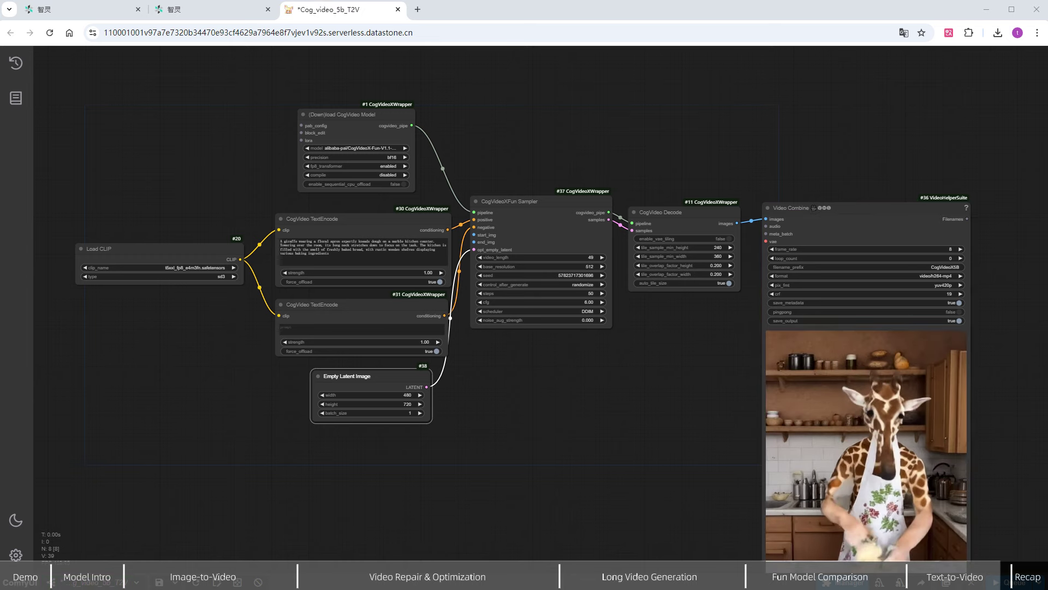
pyautogui.scroll(5, 932, 483)
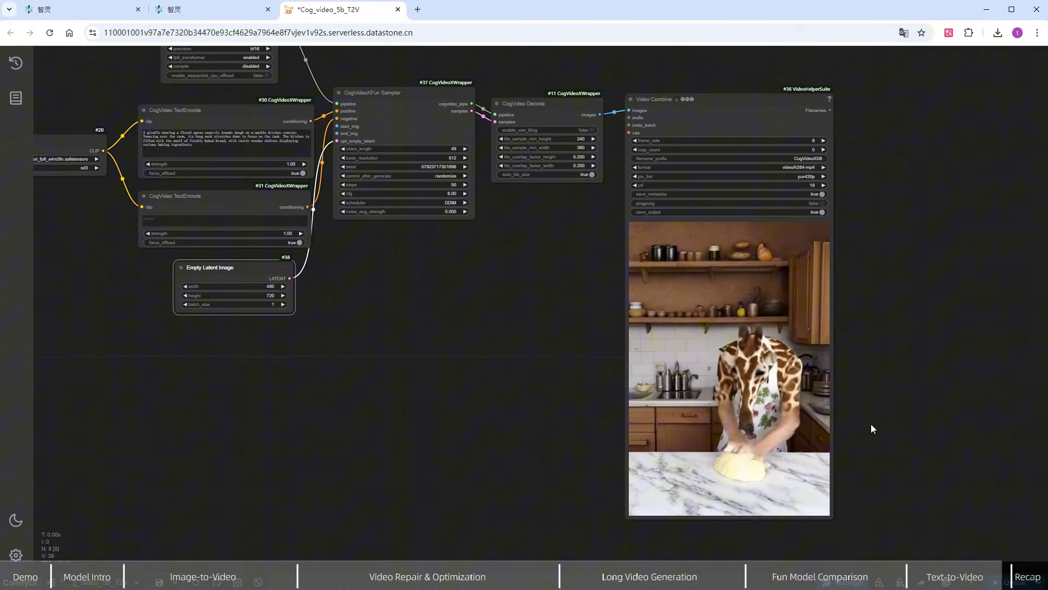
pyautogui.scroll(3, 828, 408)
pyautogui.moveTo(867, 457); pyautogui.dragTo(866, 421)
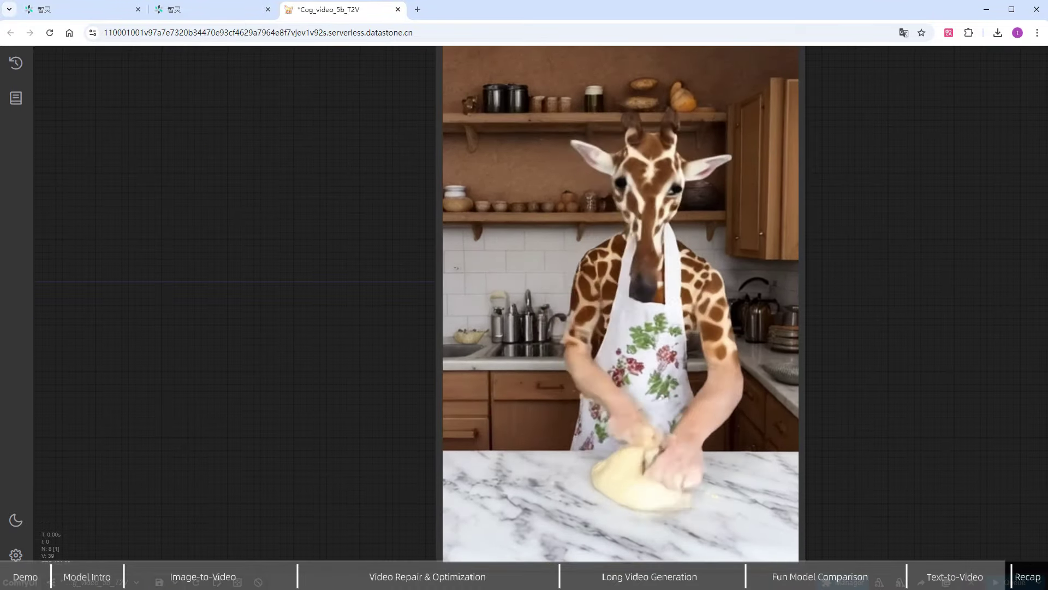